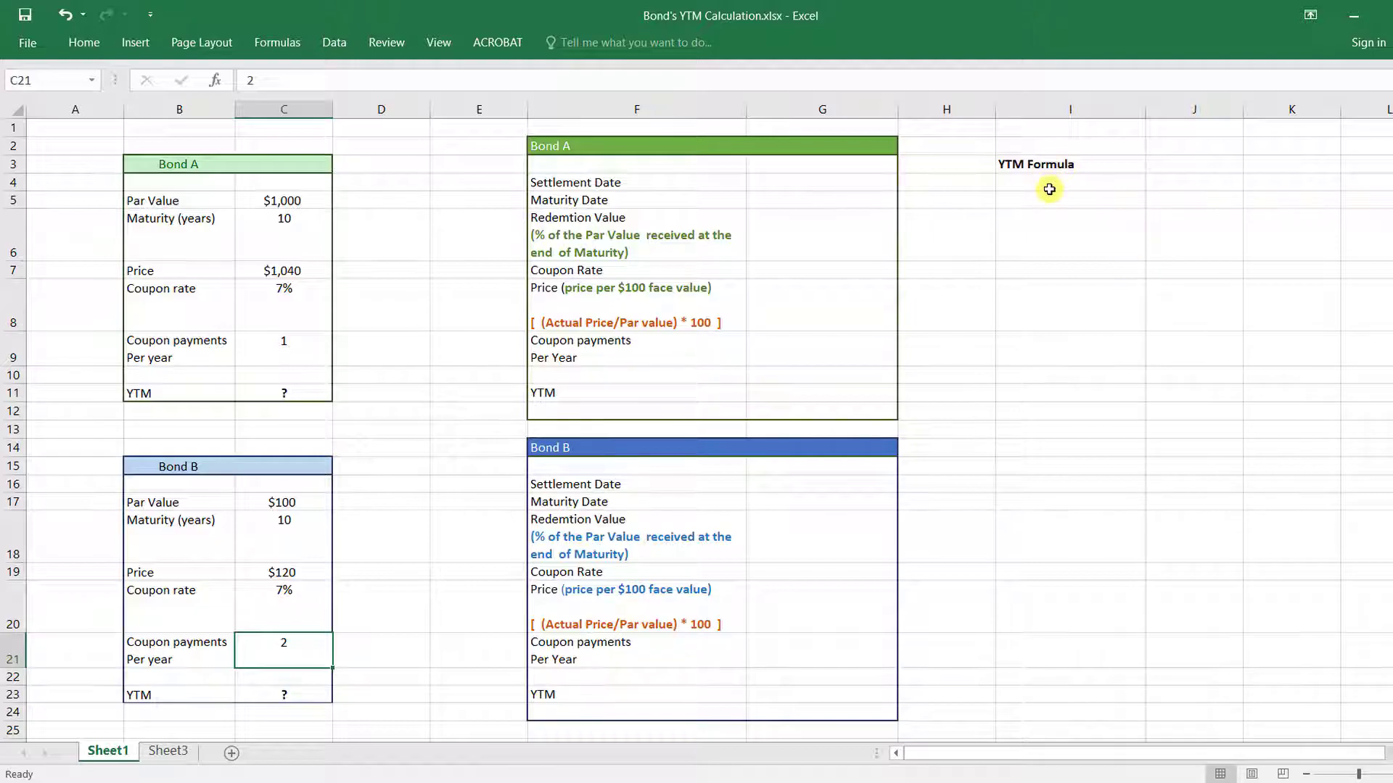
{"action": "left_click", "coordinate": [1060, 187]}
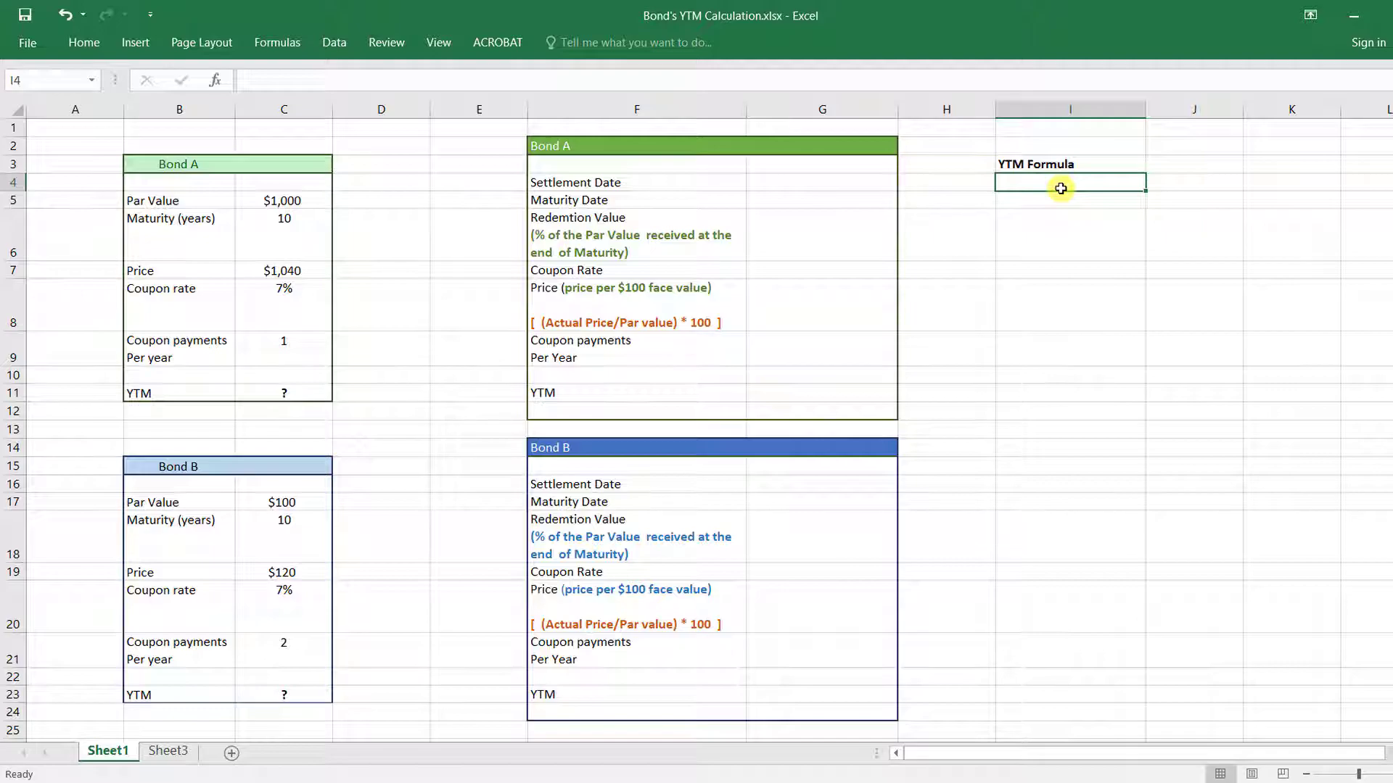
{"action": "type", "text": "="}
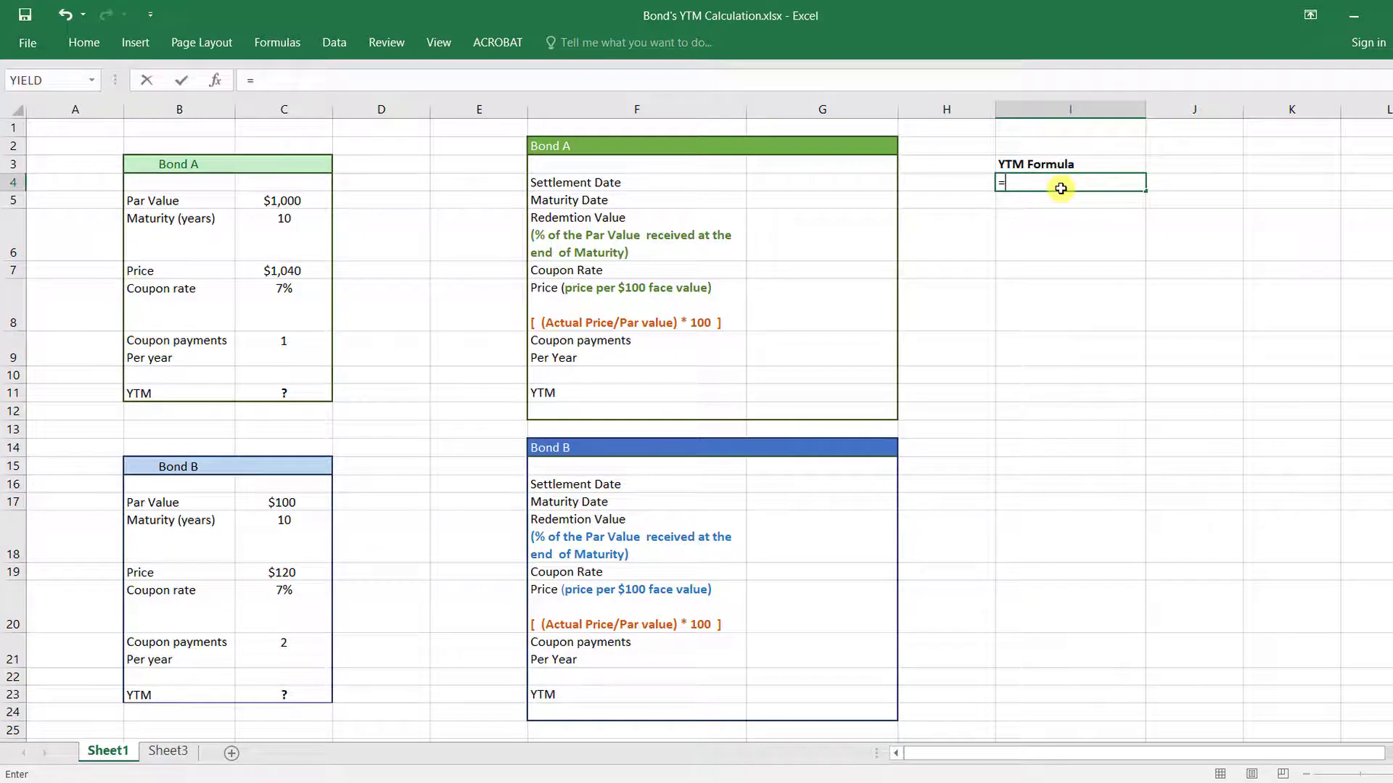
{"action": "type", "text": "yie"}
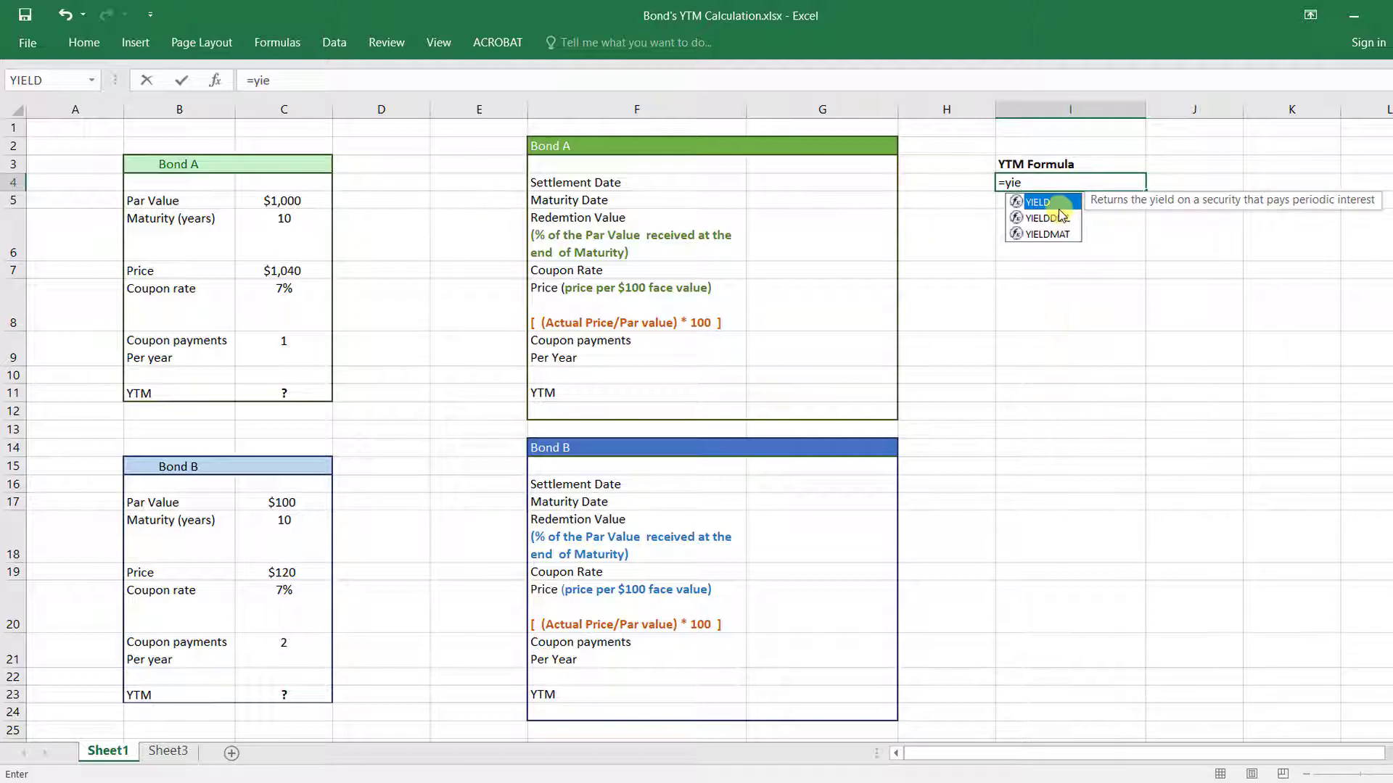
{"action": "double_click", "coordinate": [1037, 203]}
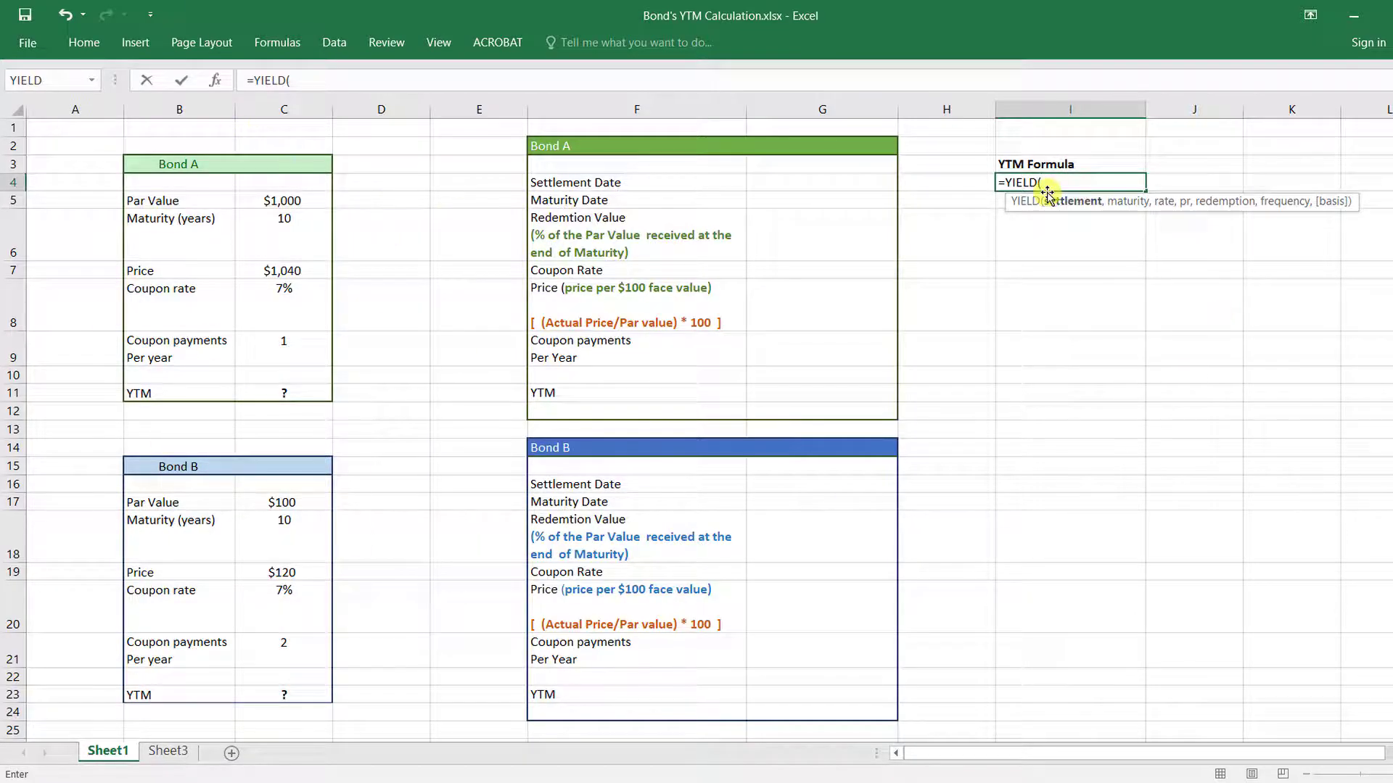
{"action": "left_click_drag", "start_coordinate": [1045, 182], "coordinate": [981, 180]}
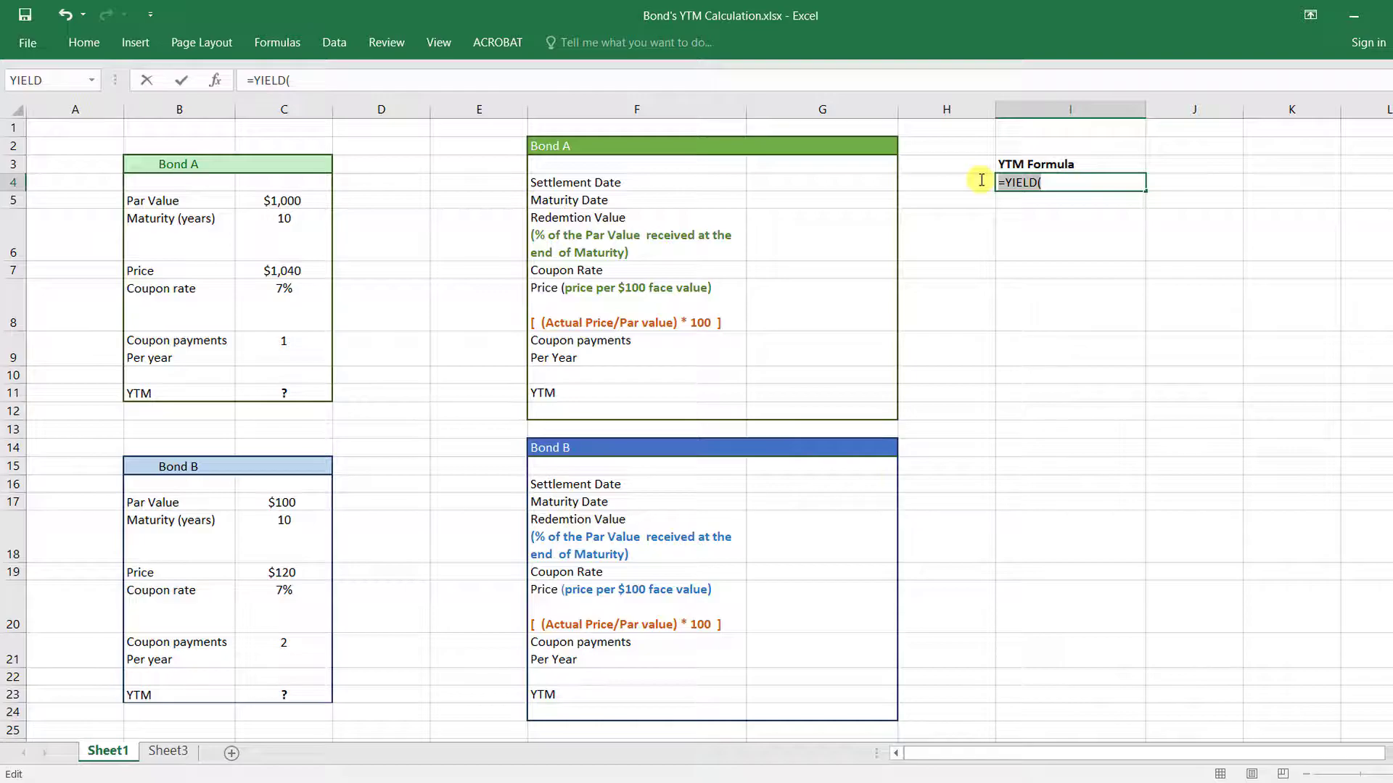
{"action": "key", "text": "BackSpace"}
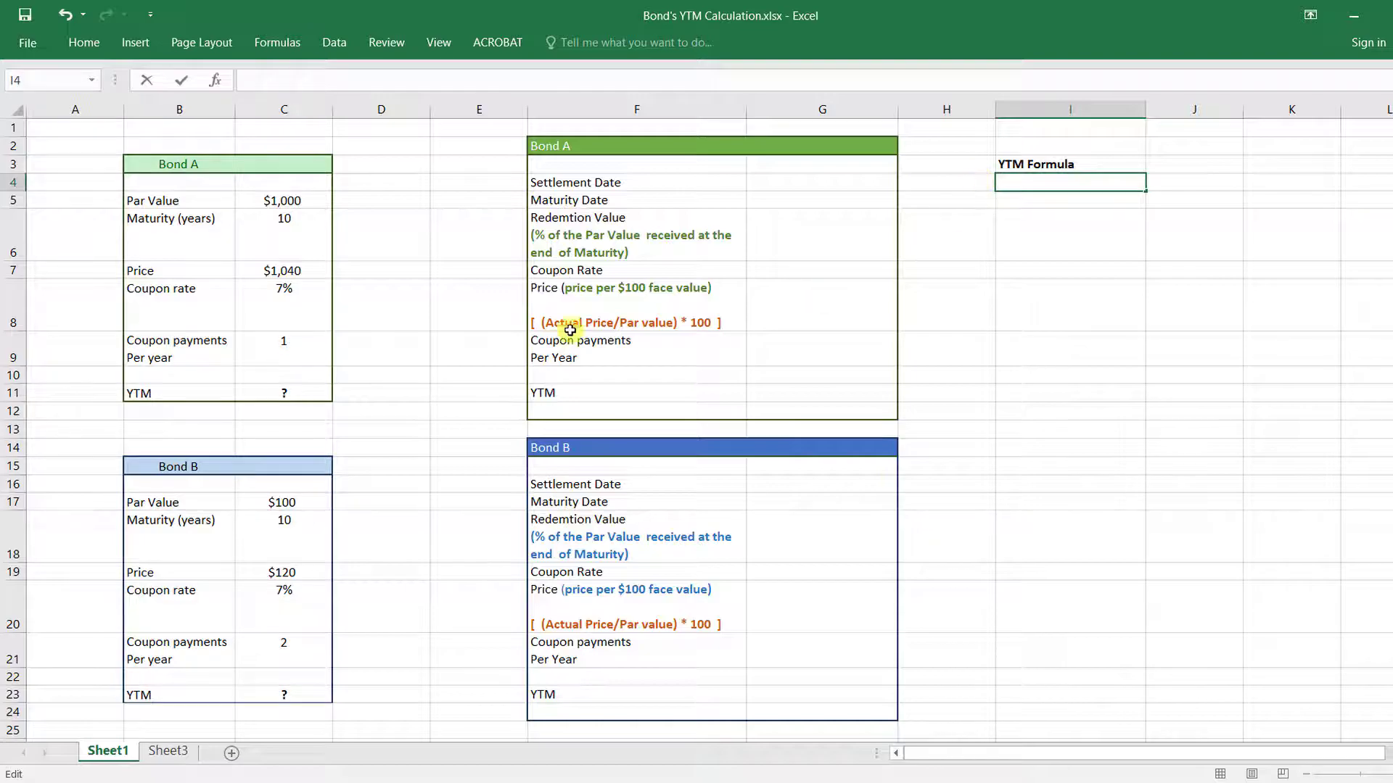
{"action": "left_click", "coordinate": [667, 181]}
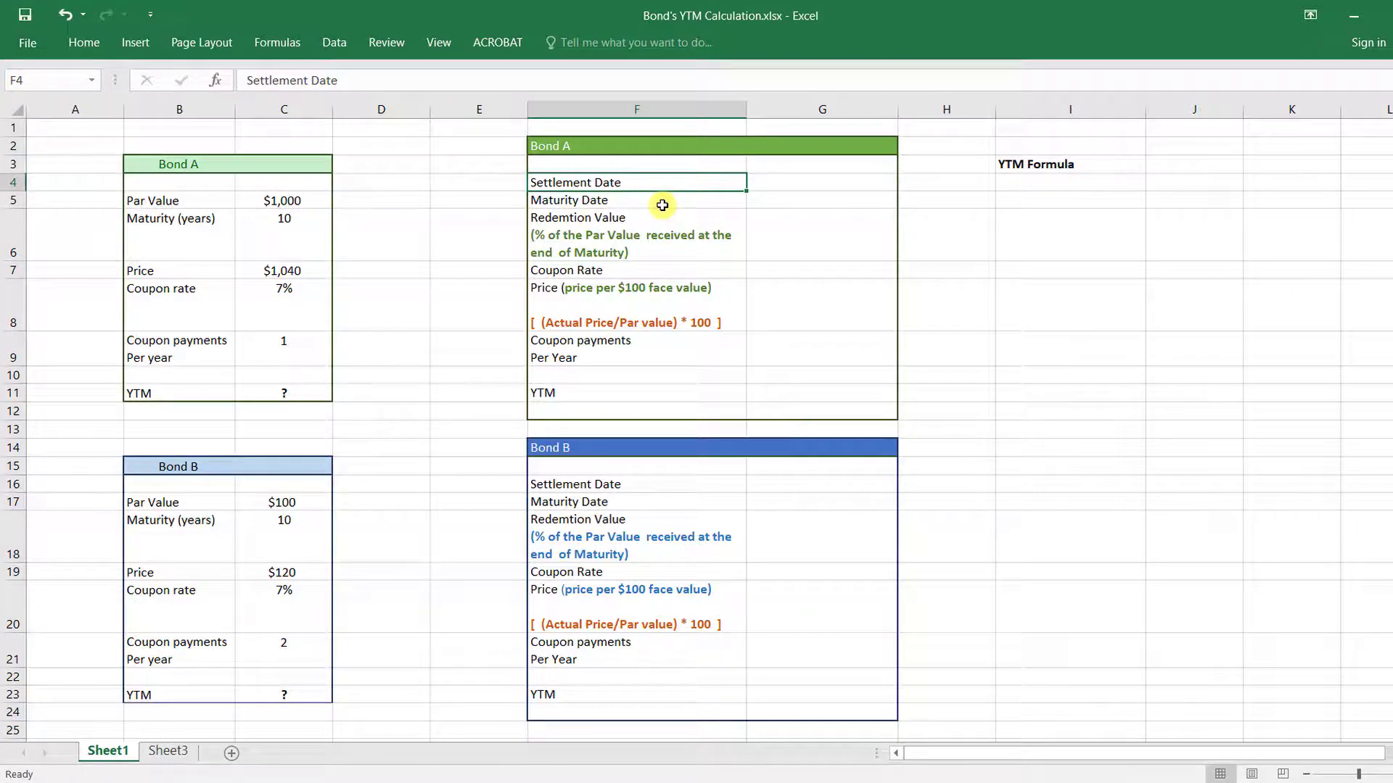
{"action": "left_click", "coordinate": [662, 206]}
{"action": "left_click", "coordinate": [685, 182]}
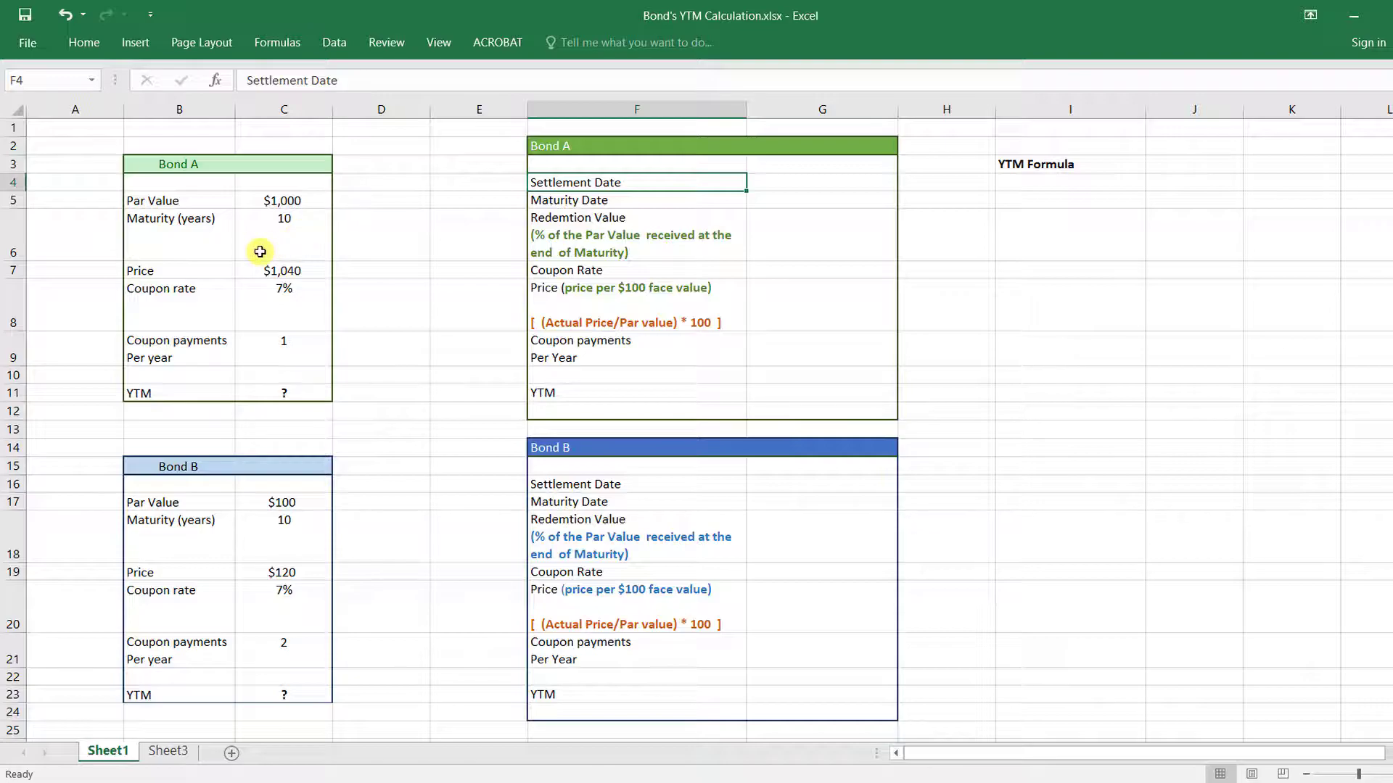
{"action": "left_click", "coordinate": [283, 234]}
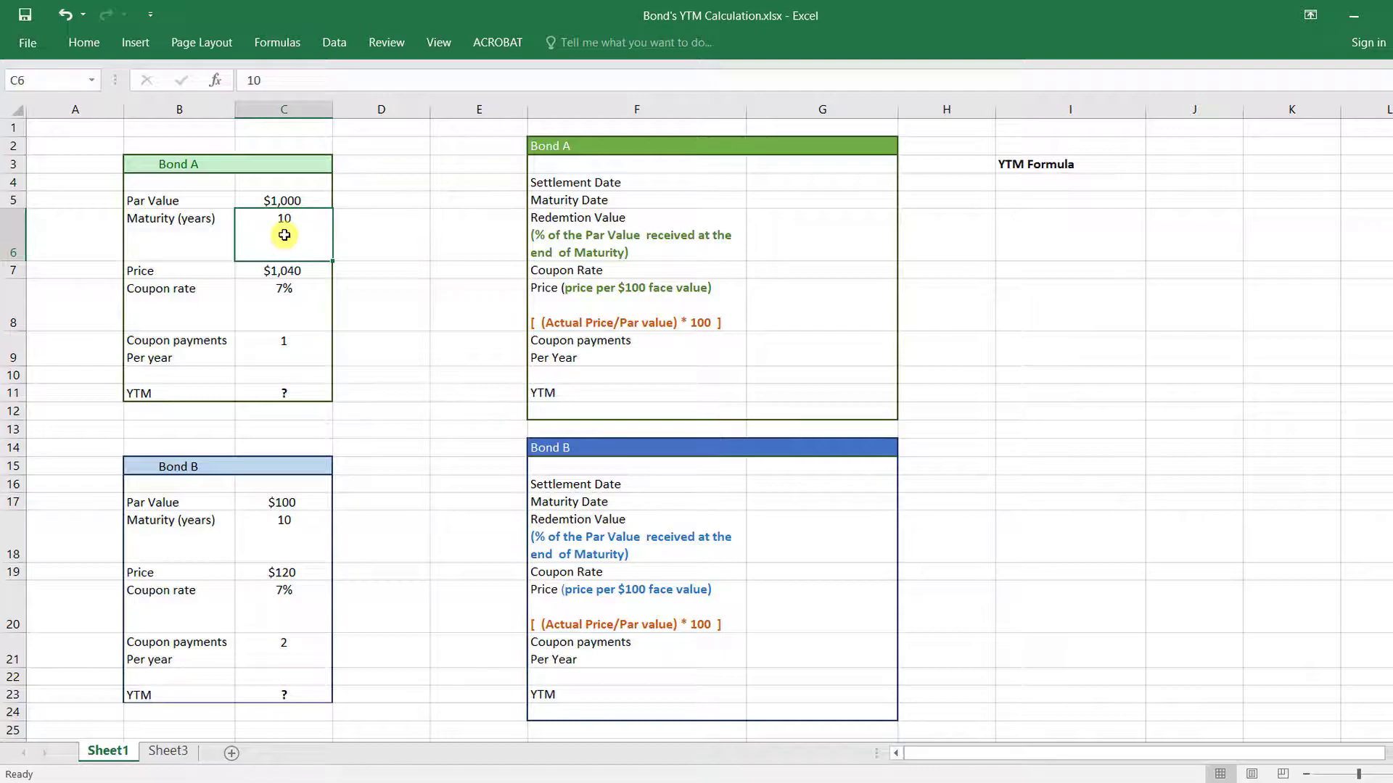
Enter Bond A's settlement date in G4 with the formula =DATE(2000,1,1).
{"action": "left_click", "coordinate": [858, 184]}
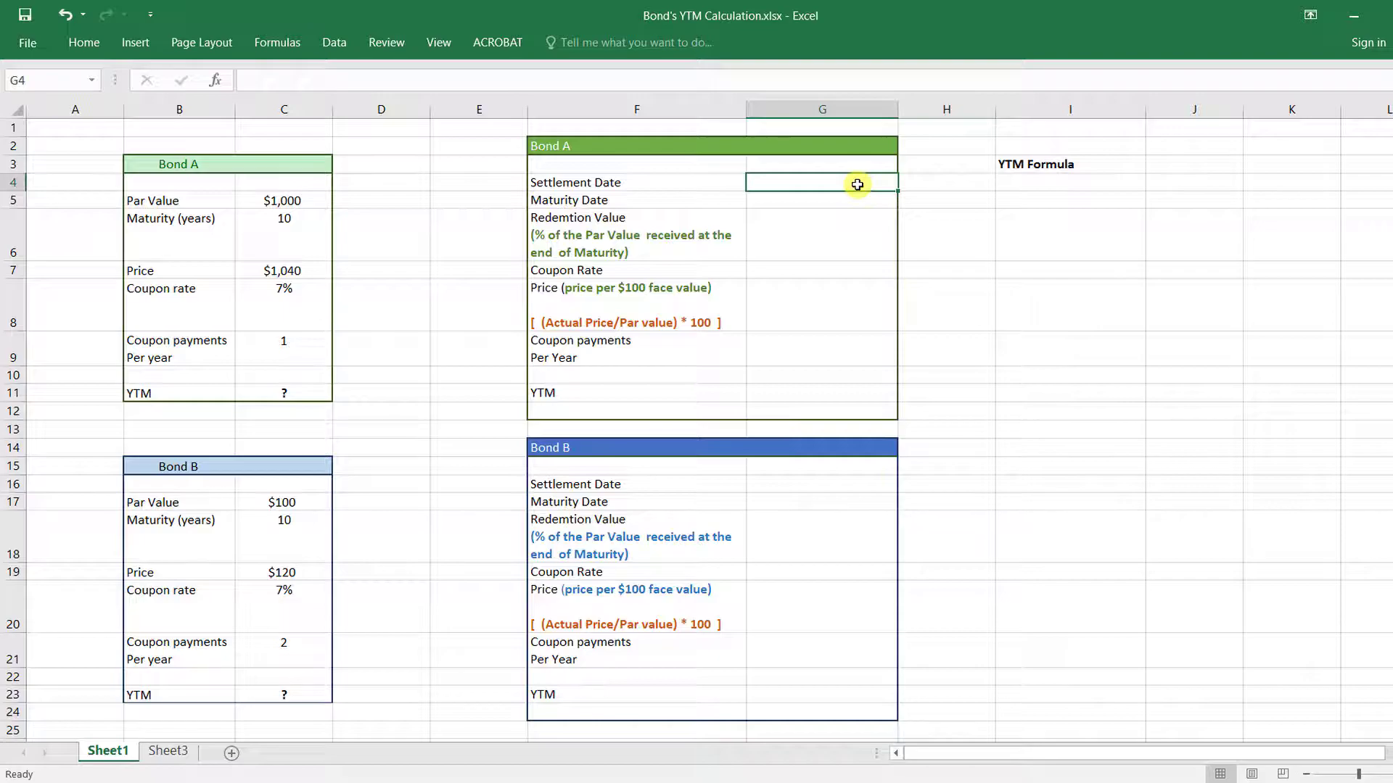
{"action": "type", "text": "=date"}
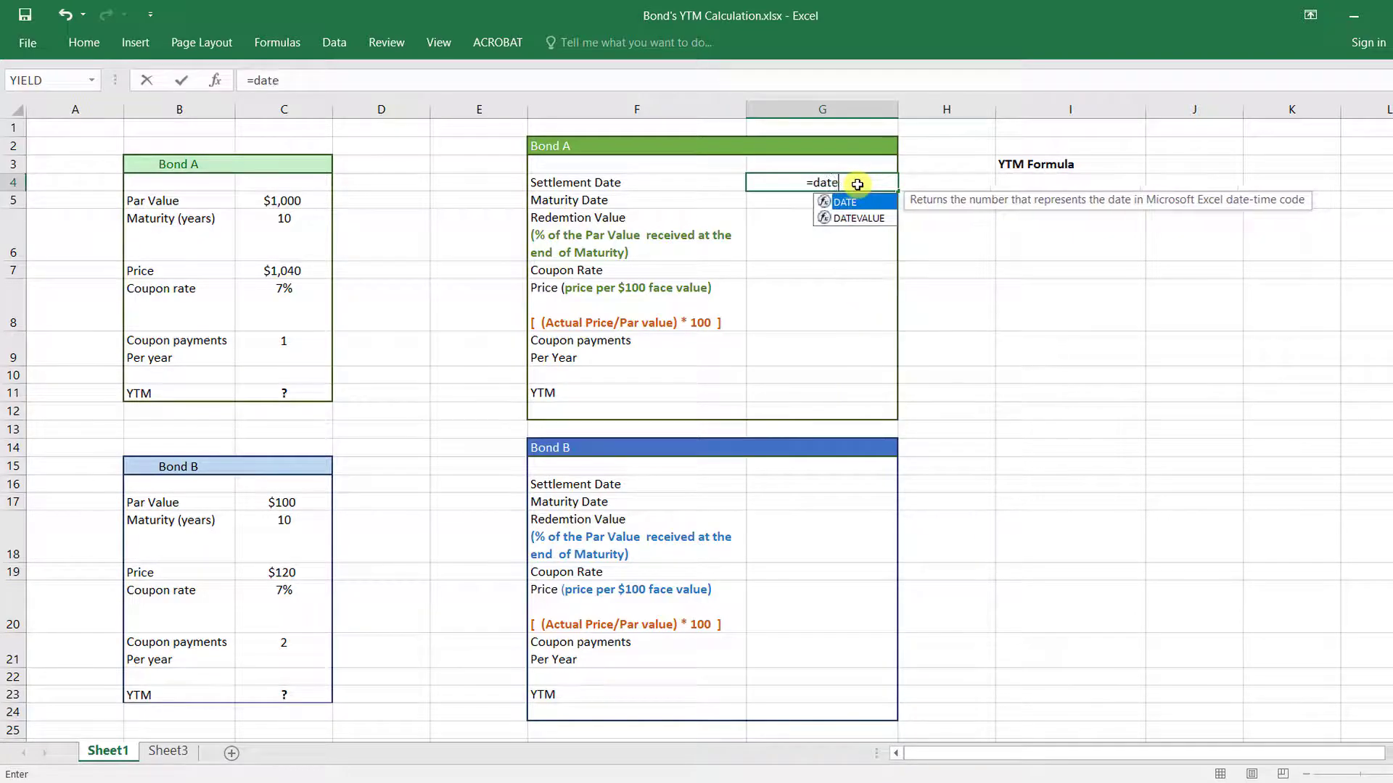
{"action": "double_click", "coordinate": [858, 202]}
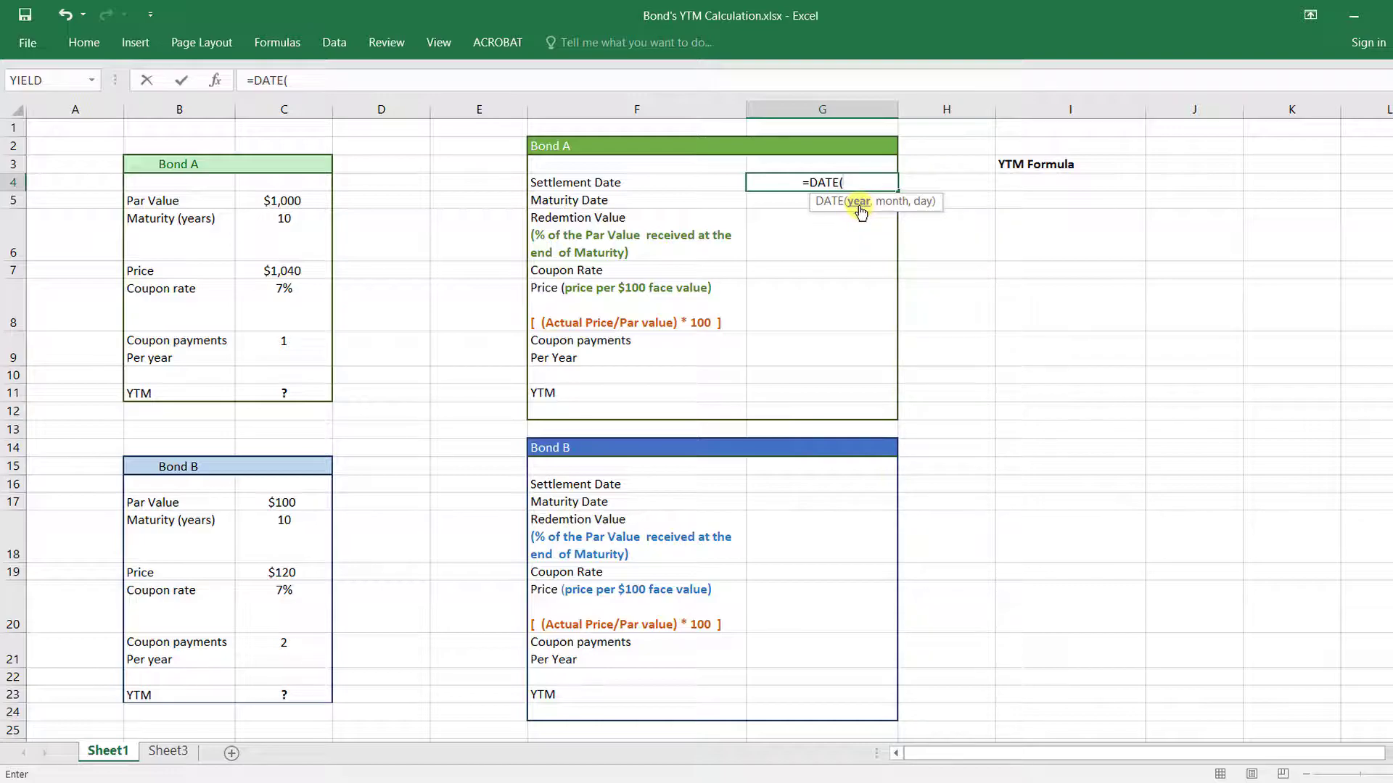
{"action": "type", "text": "200"}
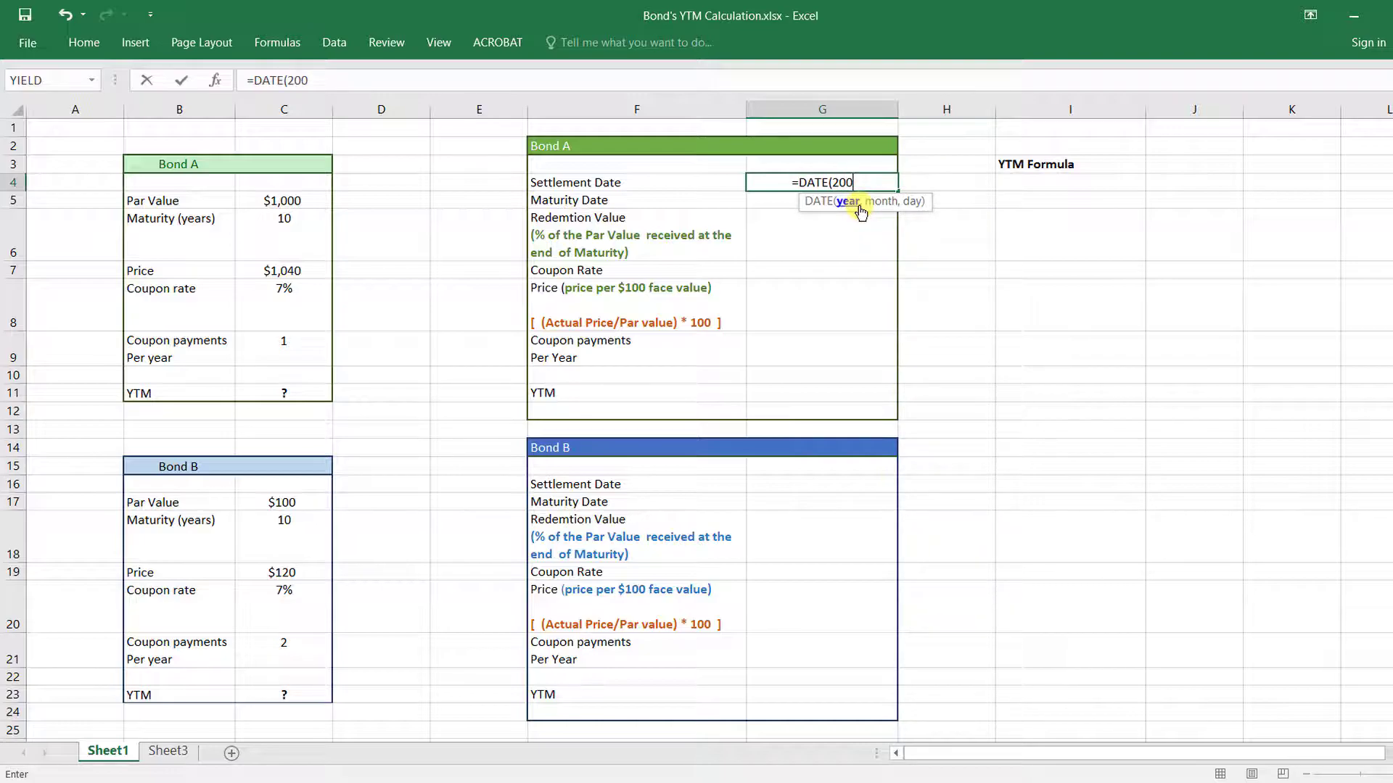
{"action": "type", "text": "0,1"}
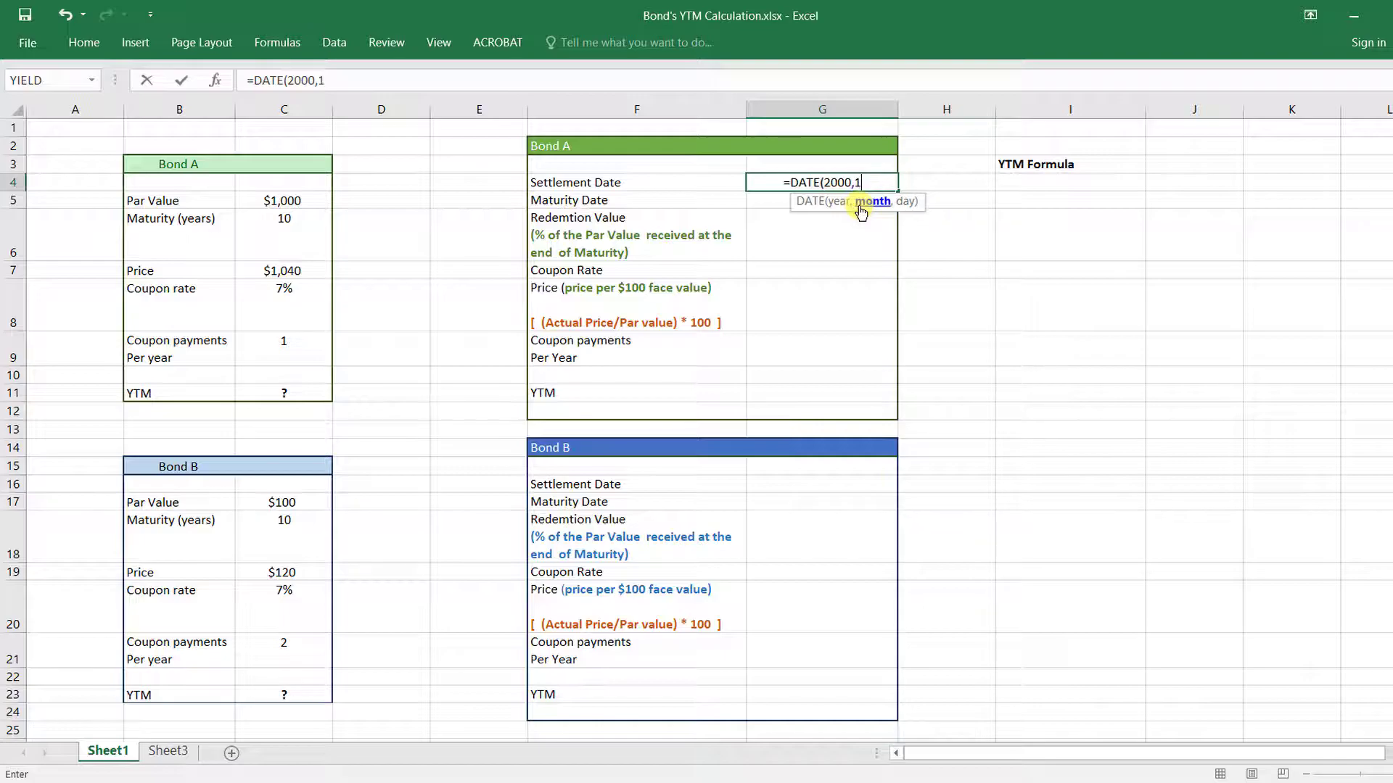
{"action": "type", "text": ",1)"}
{"action": "key", "text": "Return"}
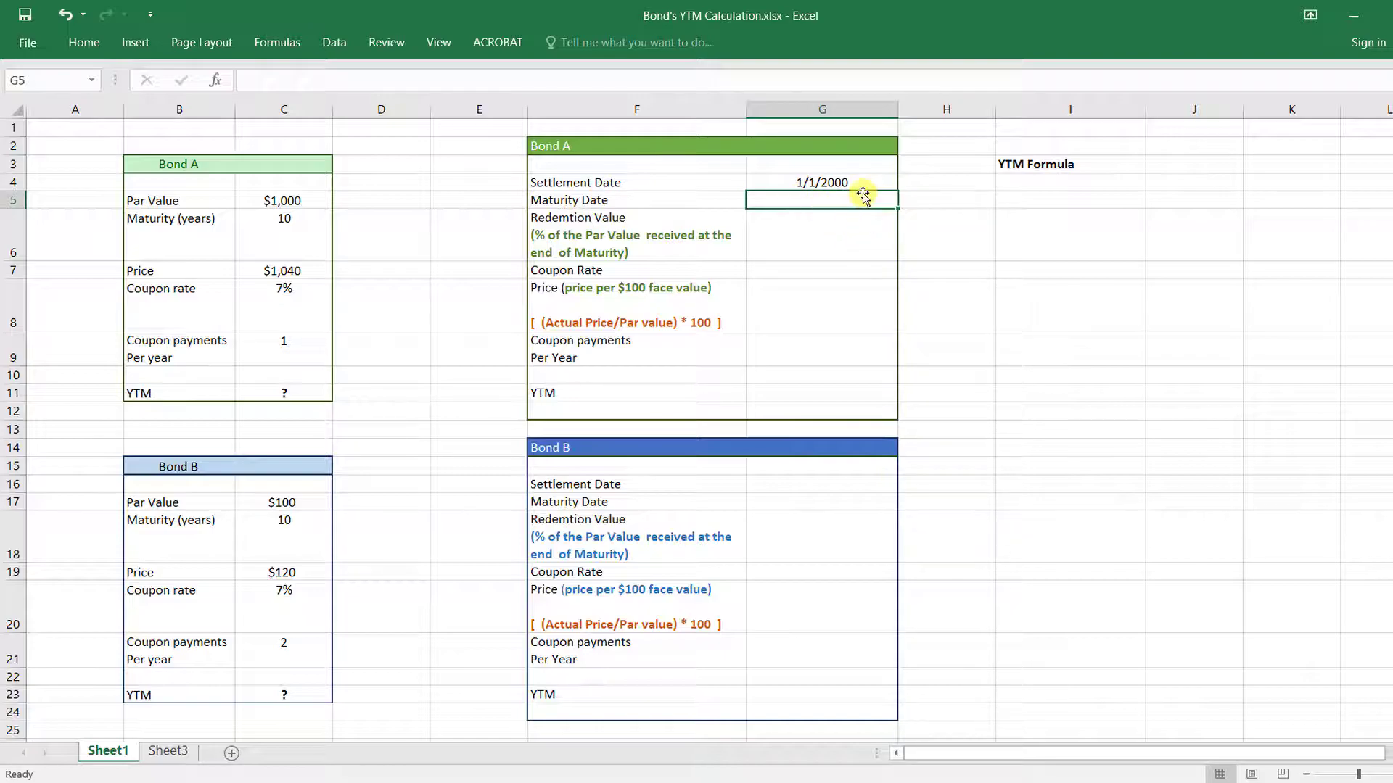
Enter Bond A's maturity date in G5, ten years after settlement, with the formula =DATE(2010,1,1).
{"action": "type", "text": "+"}
{"action": "key", "text": "BackSpace"}
{"action": "type", "text": "="}
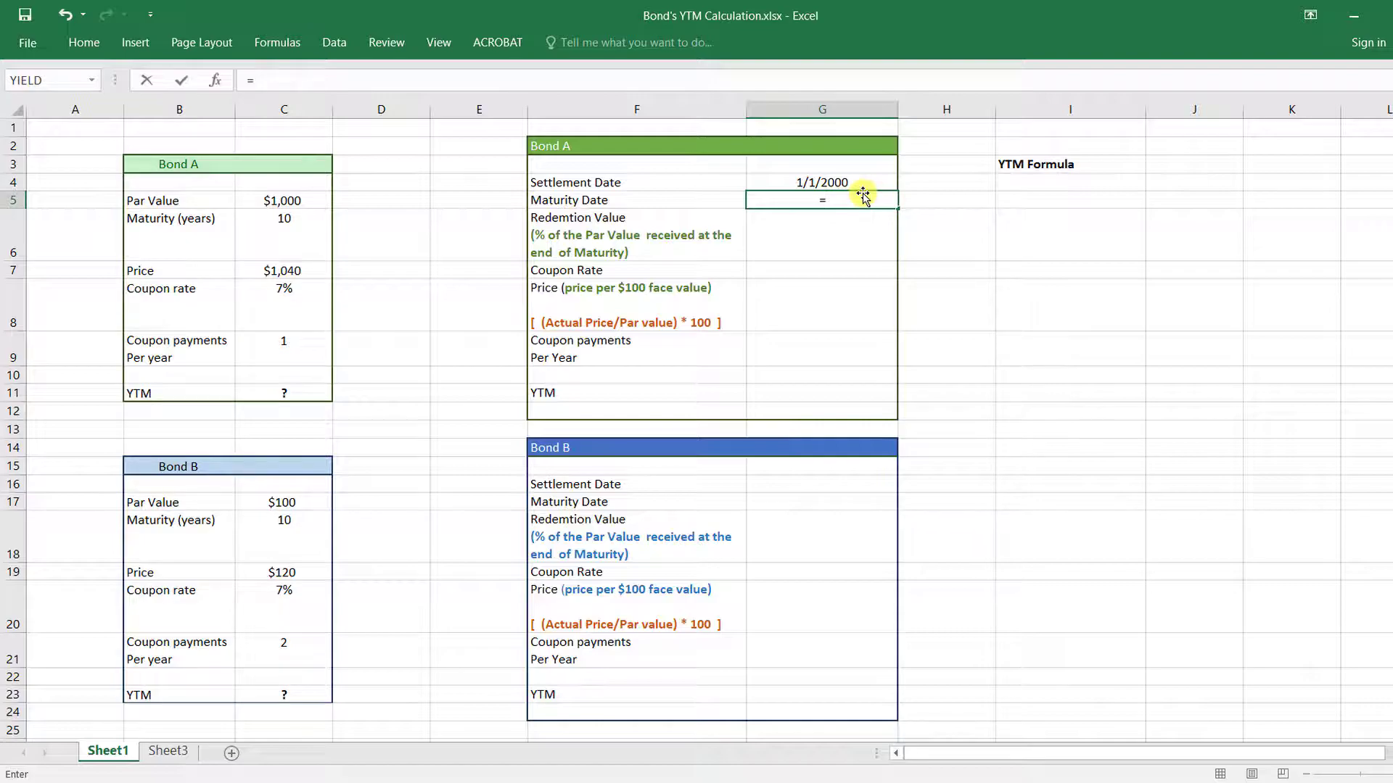
{"action": "type", "text": "date"}
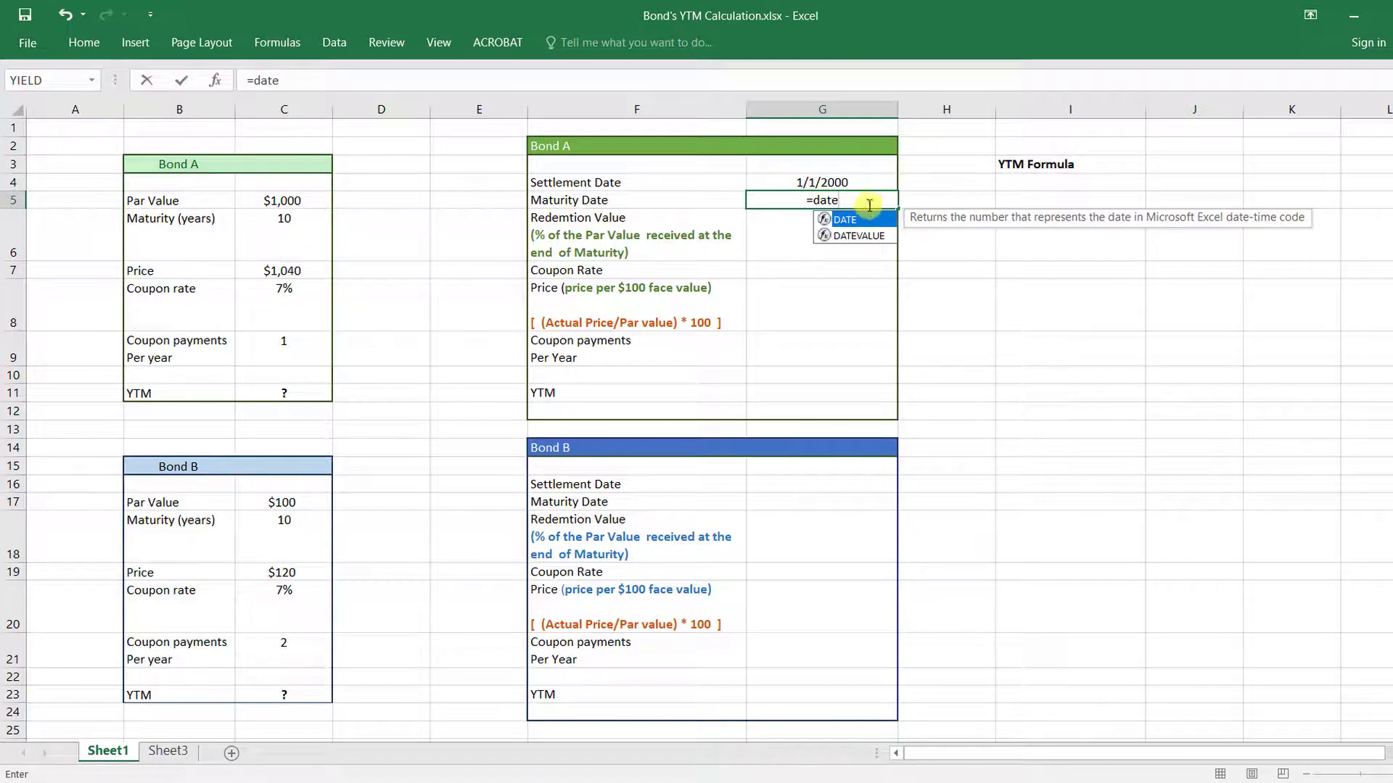
{"action": "double_click", "coordinate": [848, 220]}
{"action": "type", "text": "2"}
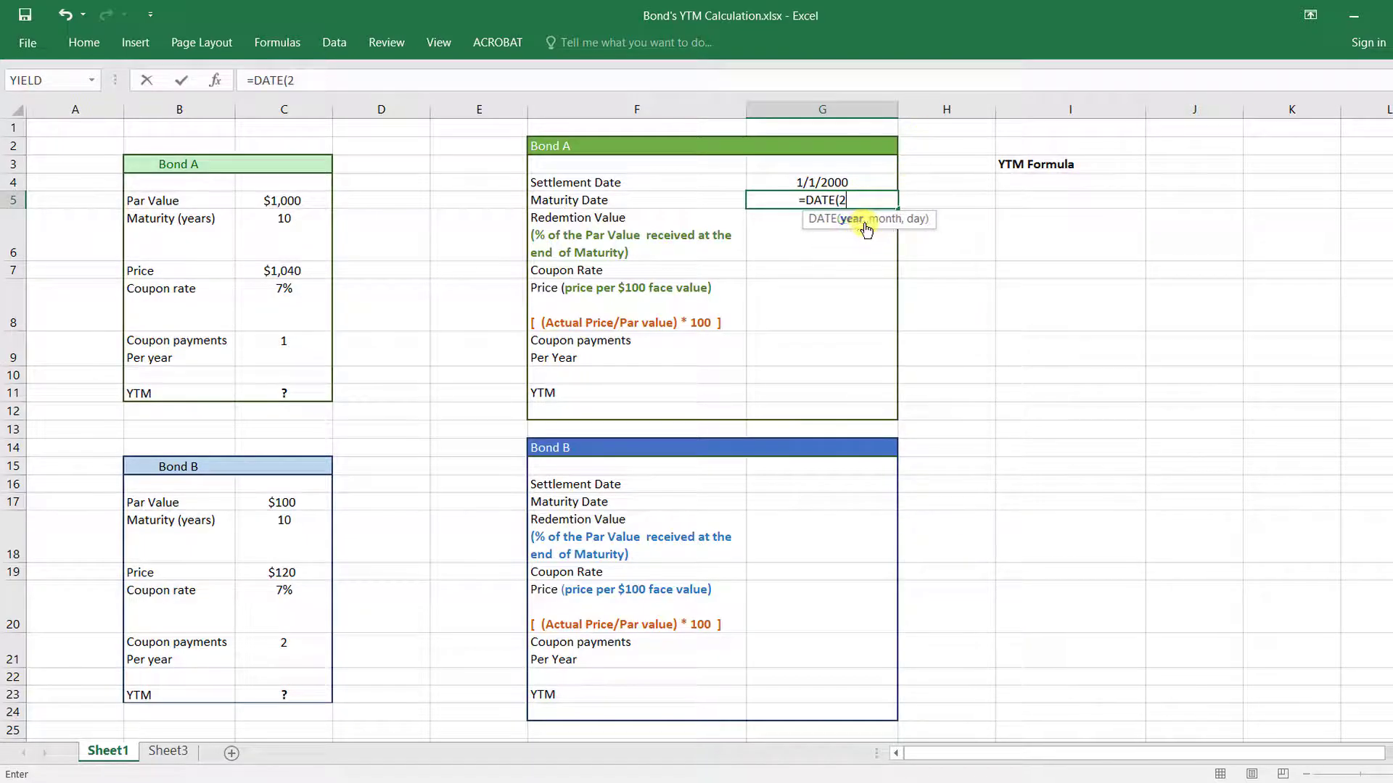
{"action": "type", "text": "010,"}
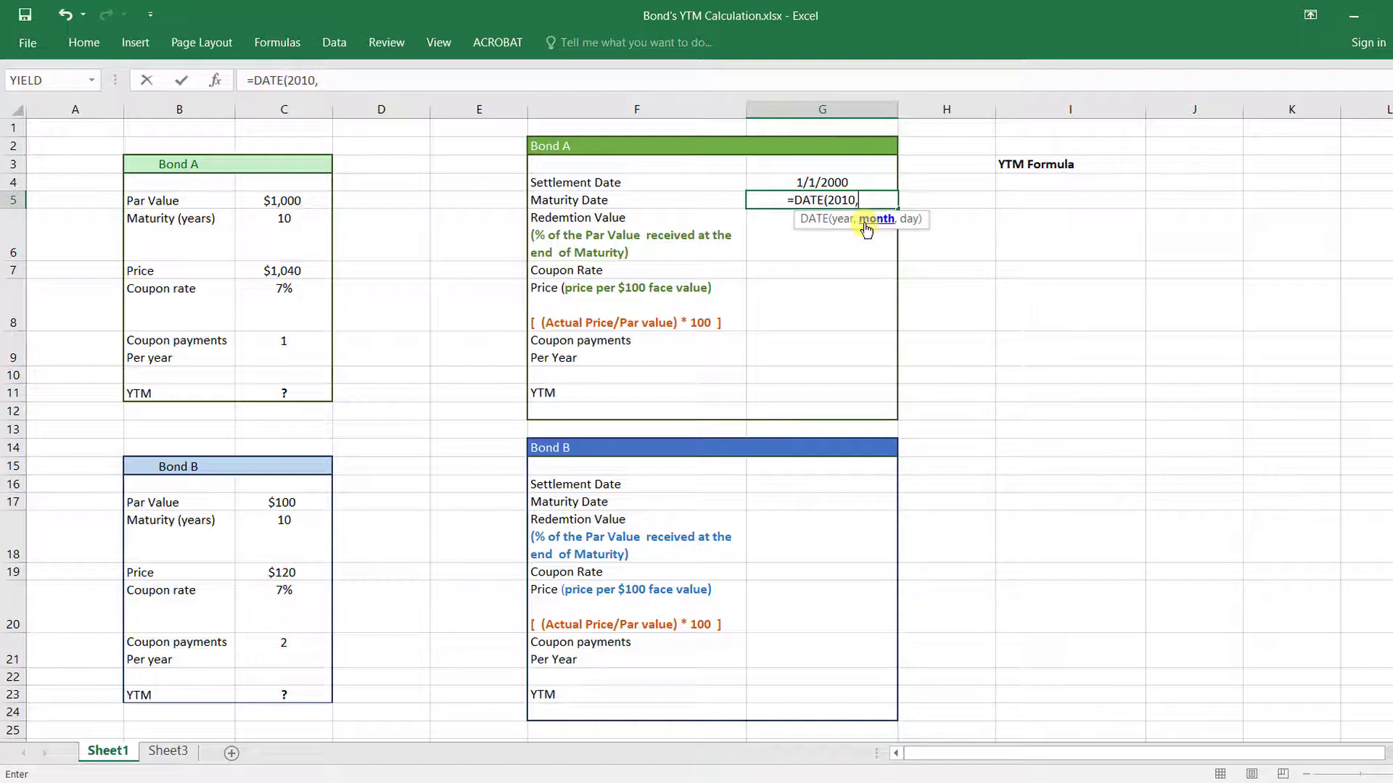
{"action": "type", "text": "1,1"}
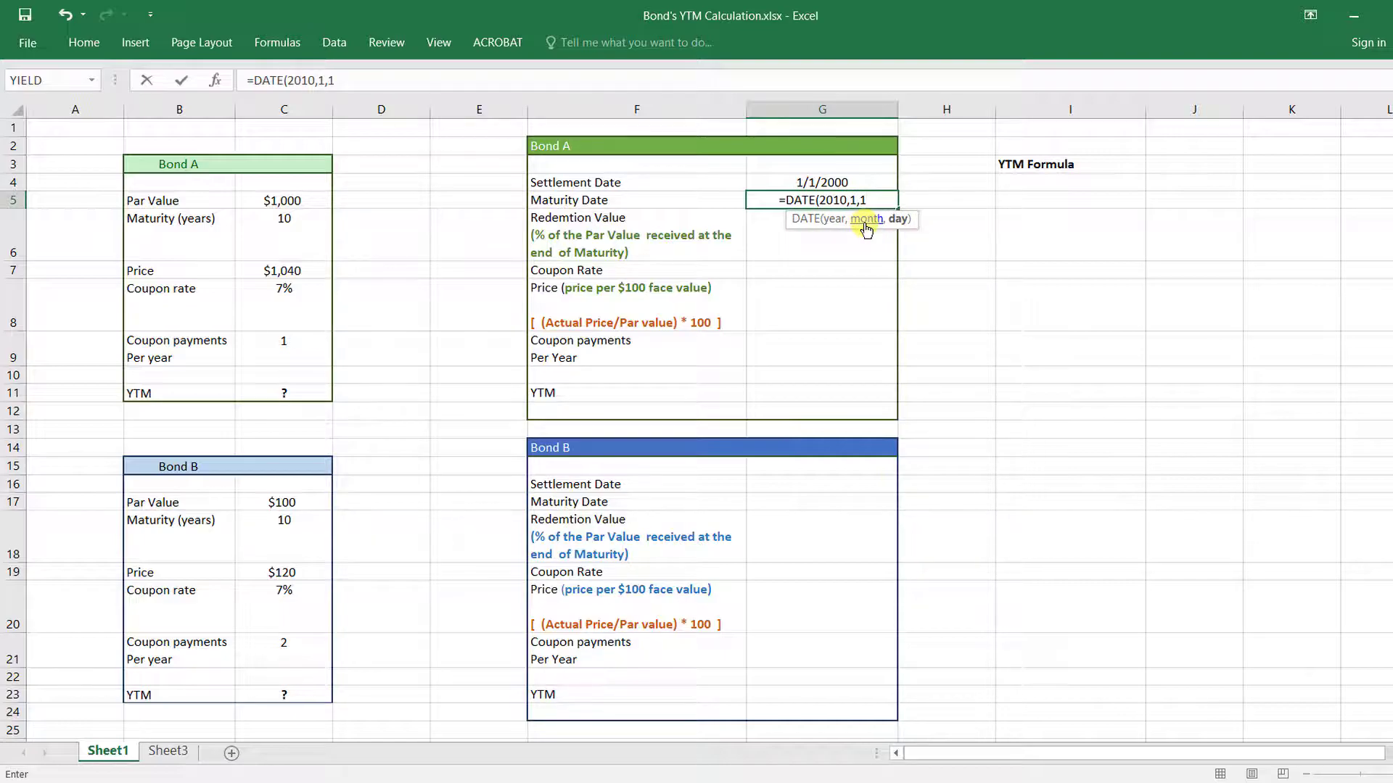
{"action": "key", "text": "Return"}
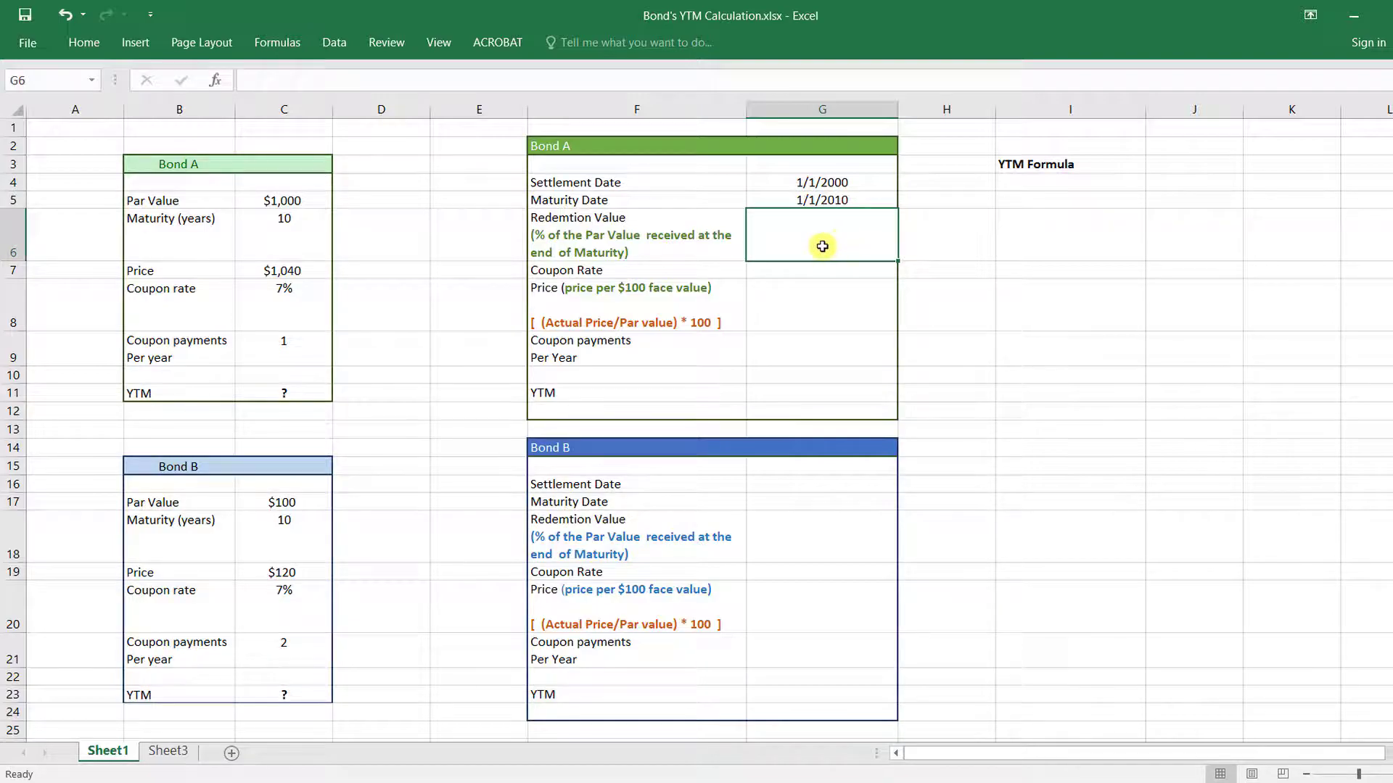
Enter 100 as Bond A's redemption value in G6.
{"action": "left_click", "coordinate": [581, 250]}
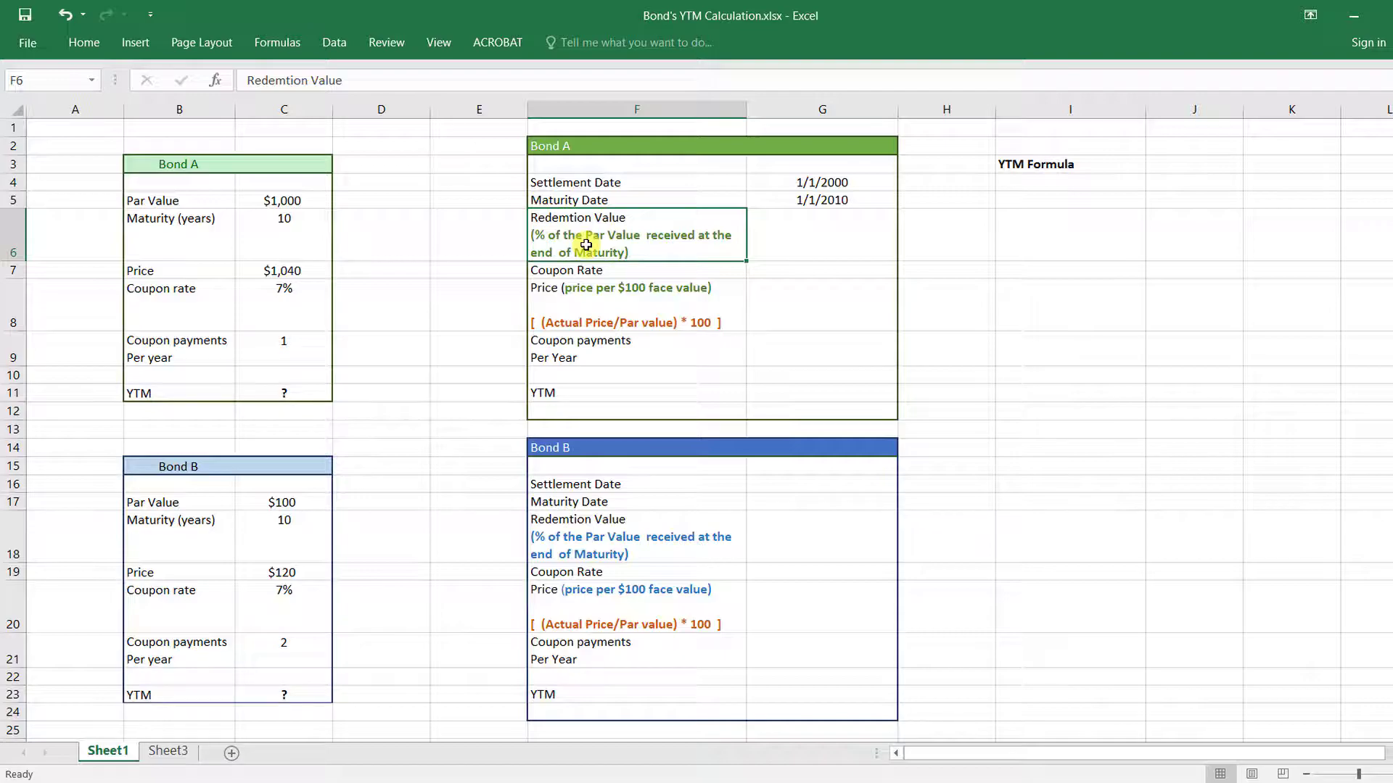
{"action": "left_click", "coordinate": [847, 236]}
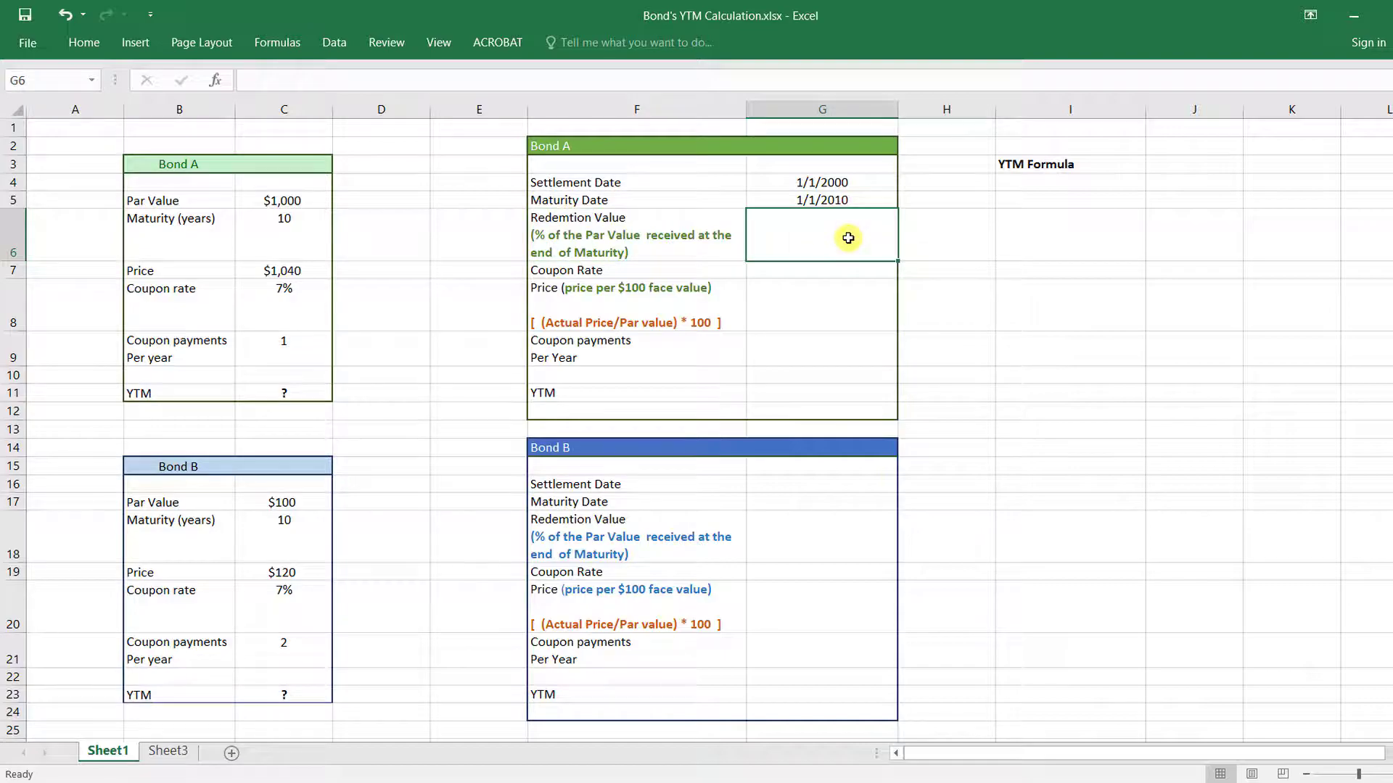
{"action": "type", "text": "100"}
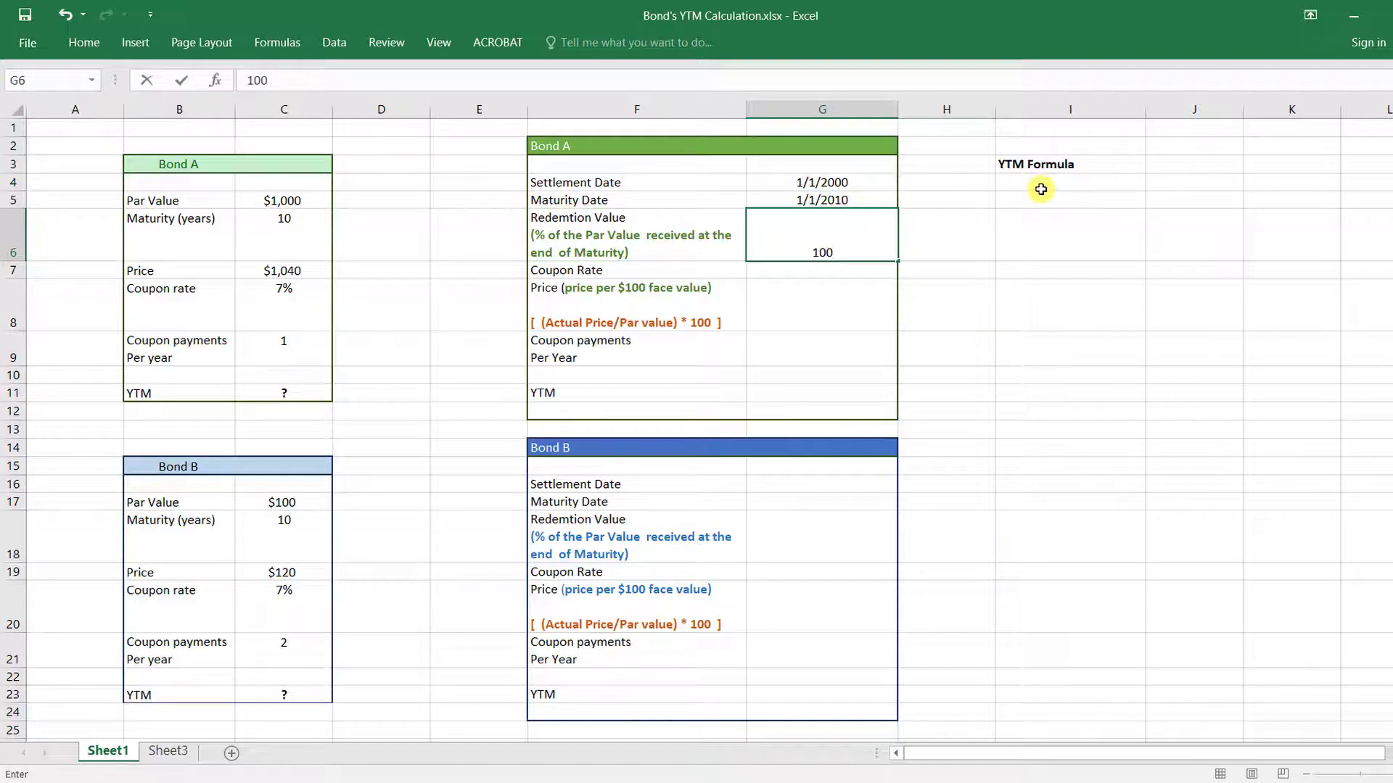
Fill Bond A's coupon rate in G7 by referencing the given rate with =C8.
{"action": "left_click", "coordinate": [841, 272]}
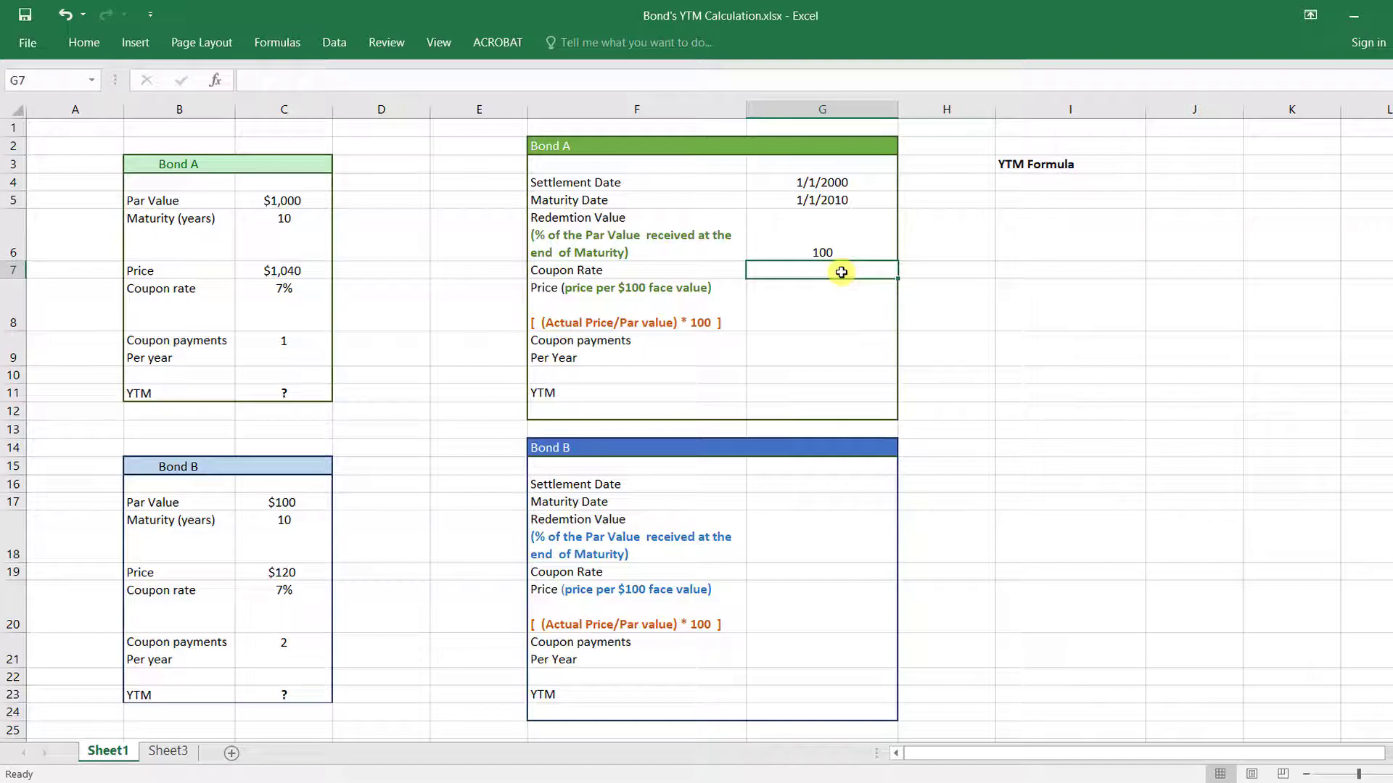
{"action": "type", "text": "7%"}
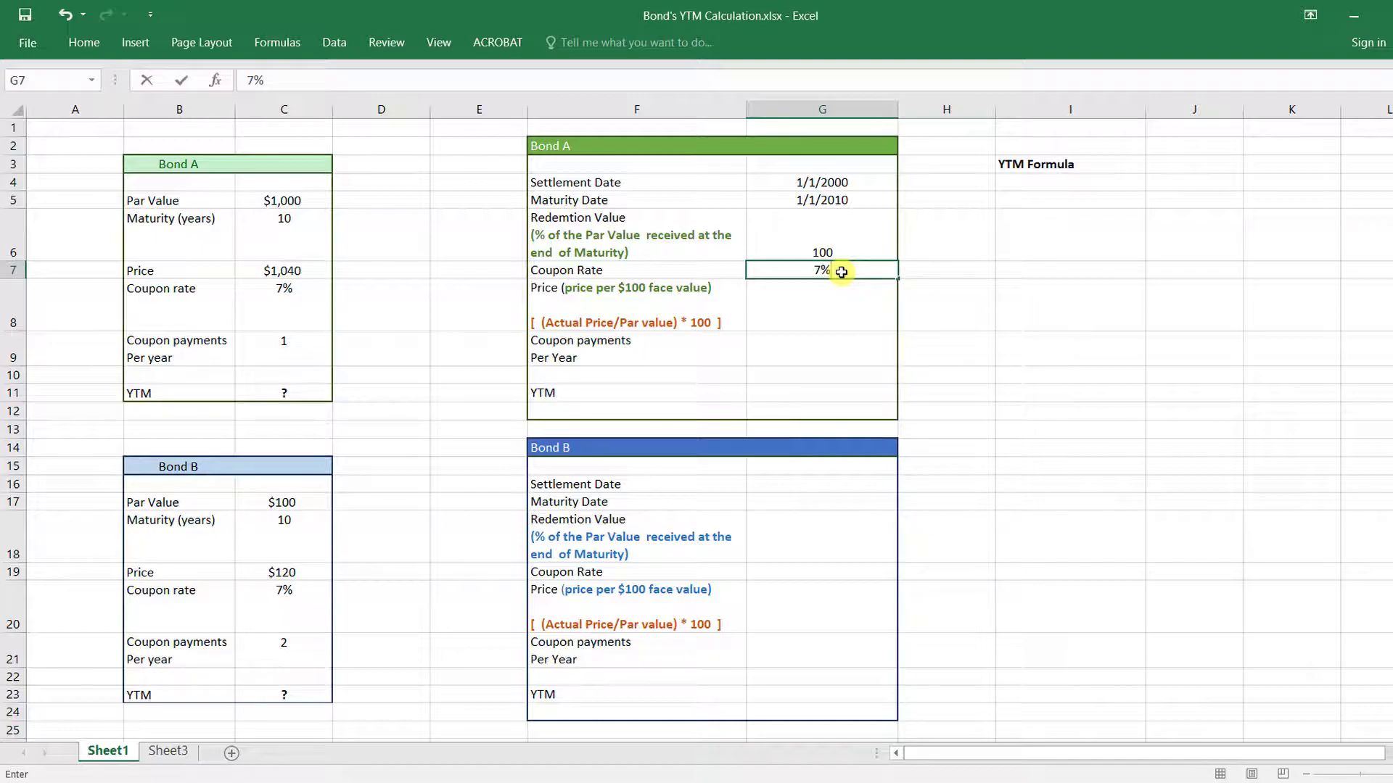
{"action": "key", "text": "BackSpace"}
{"action": "key", "text": "BackSpace"}
{"action": "type", "text": "="}
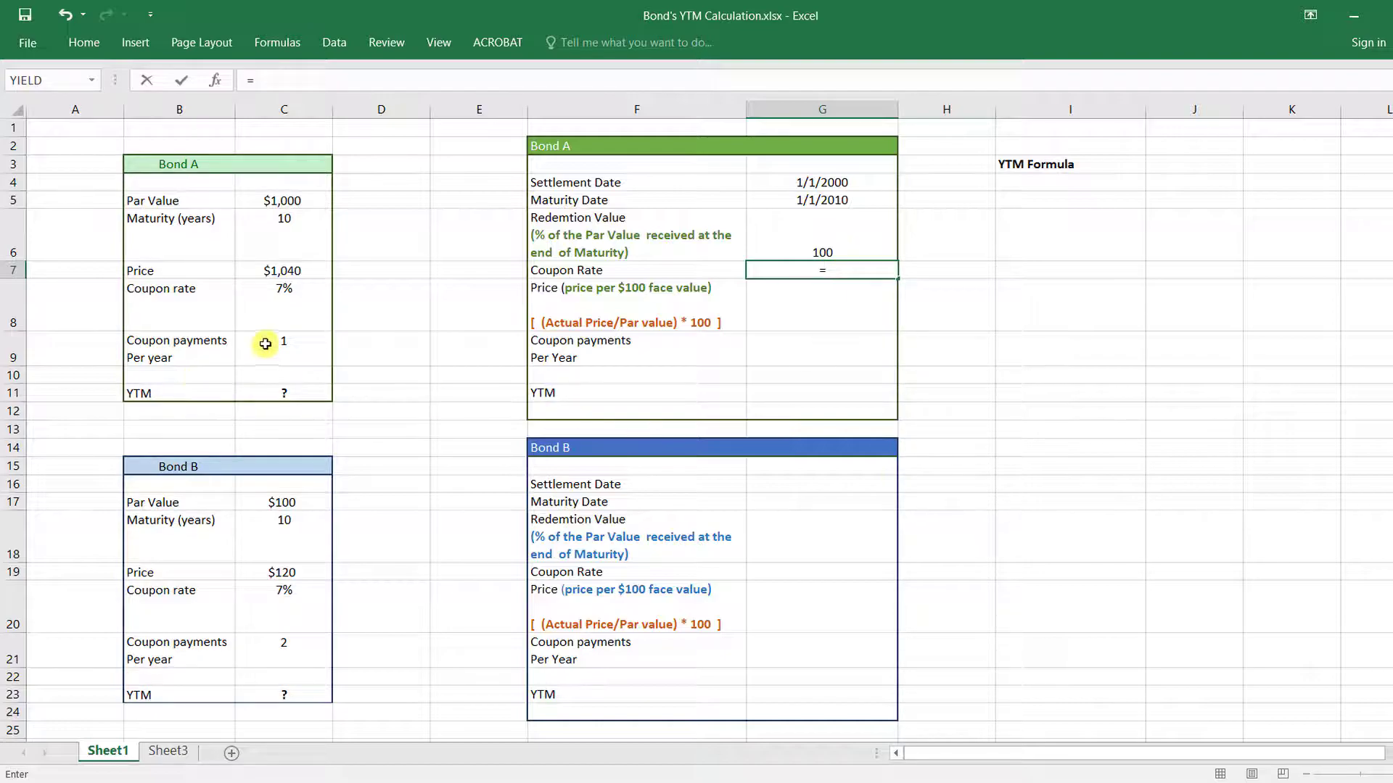
{"action": "left_click", "coordinate": [286, 302]}
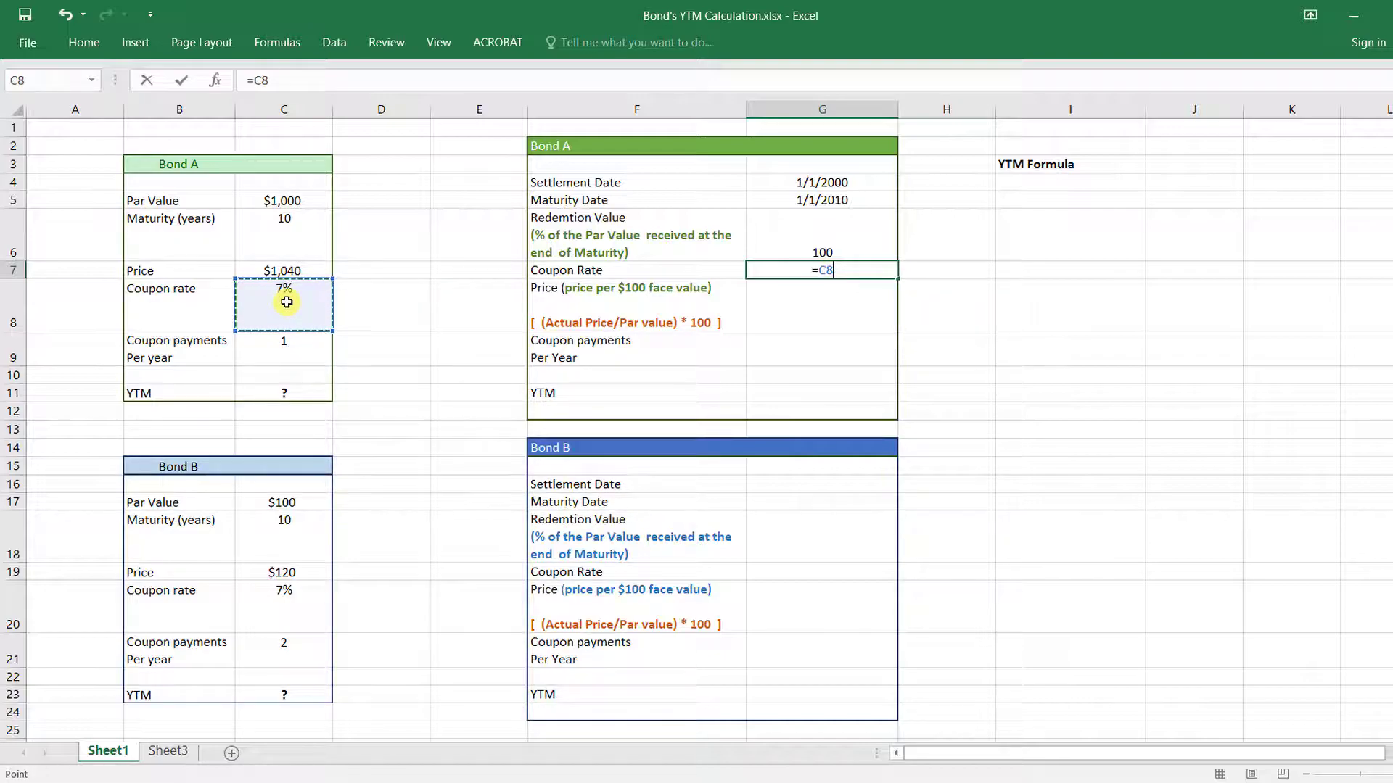
{"action": "key", "text": "Return"}
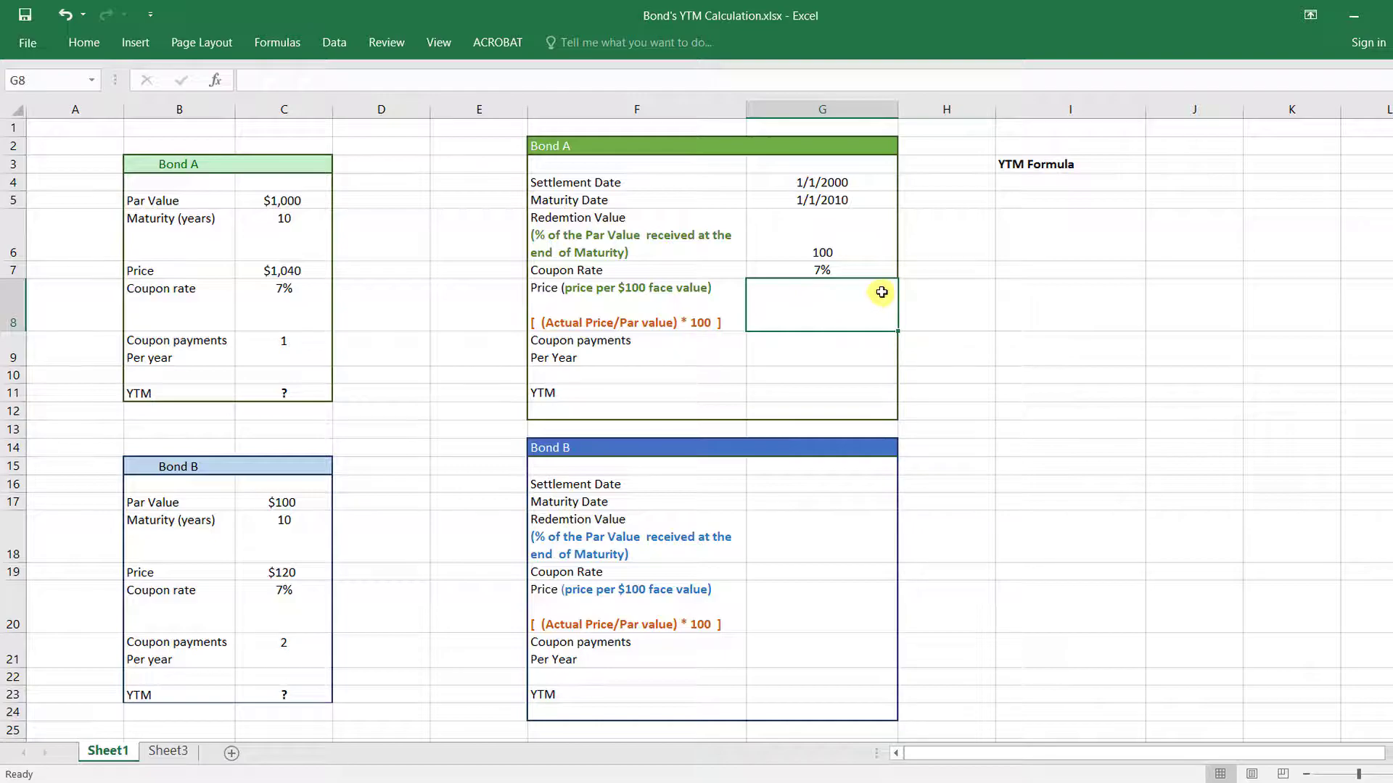
Calculate Bond A's price per $100 face value in G8 with the formula =1040/1000*100.
{"action": "type", "text": "="}
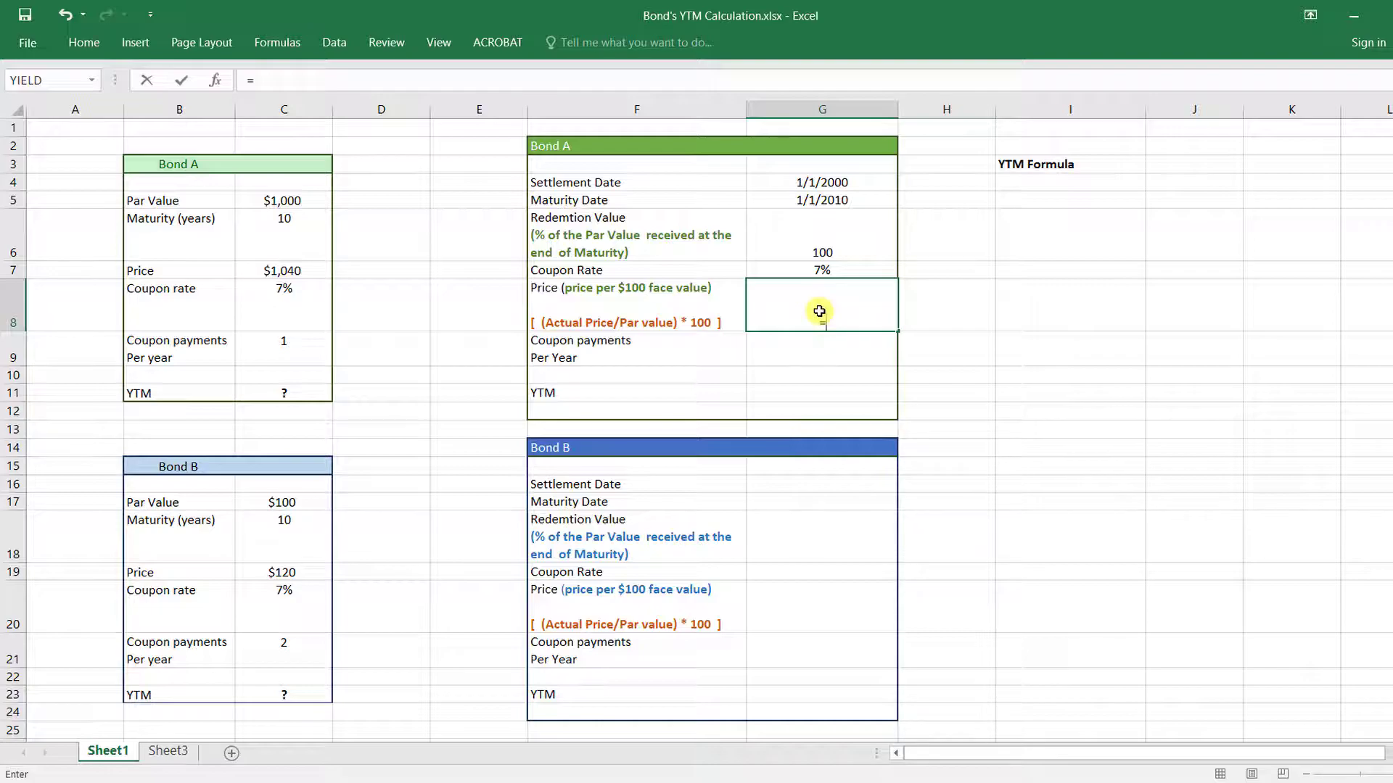
{"action": "type", "text": "1040/1000*"}
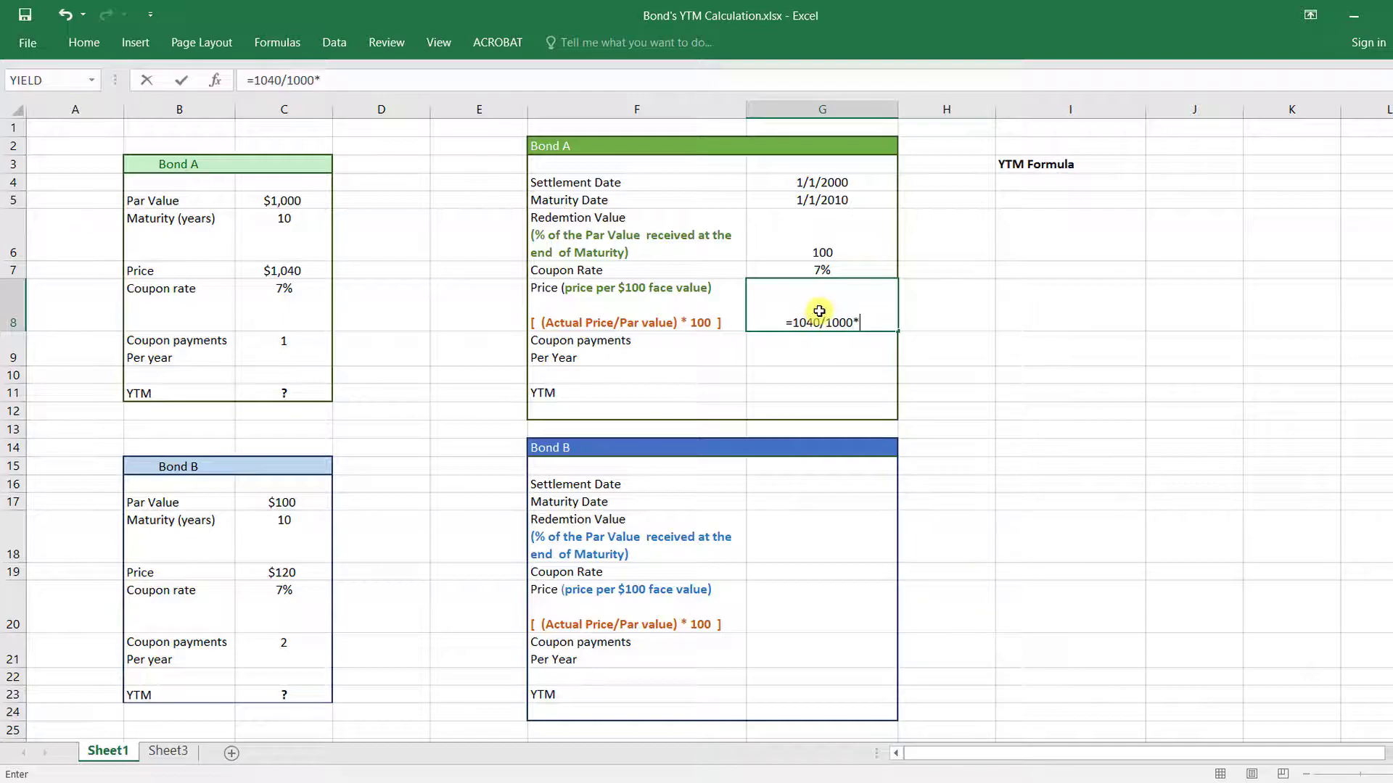
{"action": "type", "text": "1"}
{"action": "type", "text": "00"}
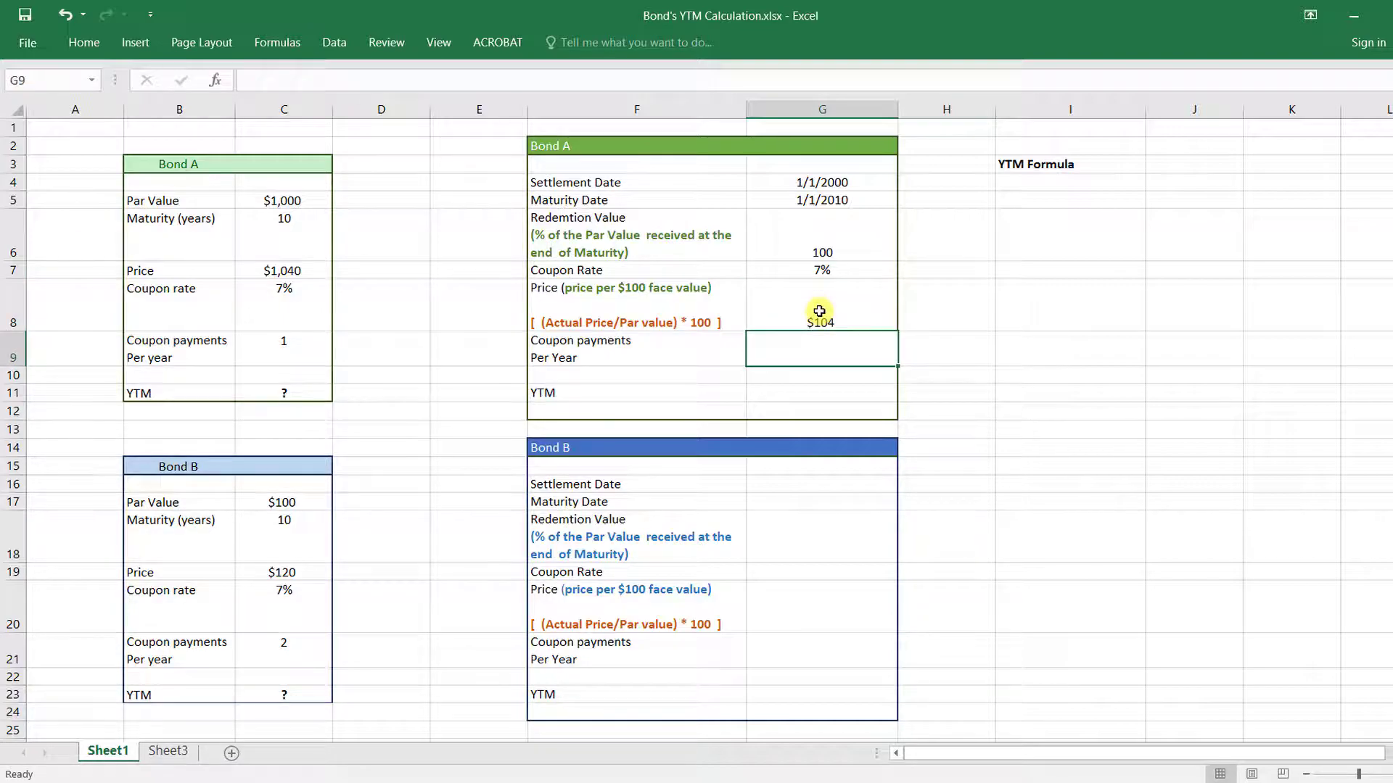
{"action": "left_click", "coordinate": [827, 308]}
Enter 1 as Bond A's number of coupon payments per year in G9.
{"action": "left_click", "coordinate": [841, 354]}
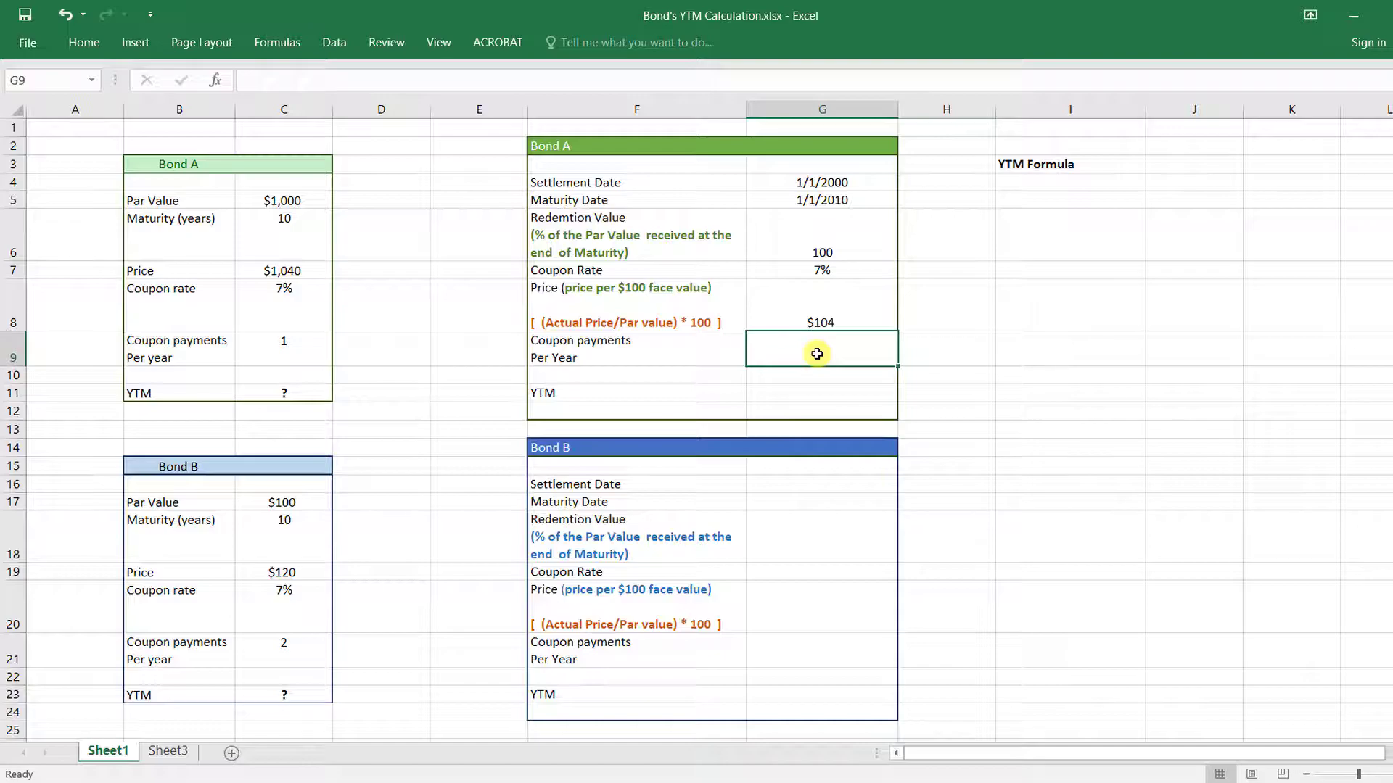
{"action": "type", "text": "1"}
{"action": "left_click", "coordinate": [841, 395]}
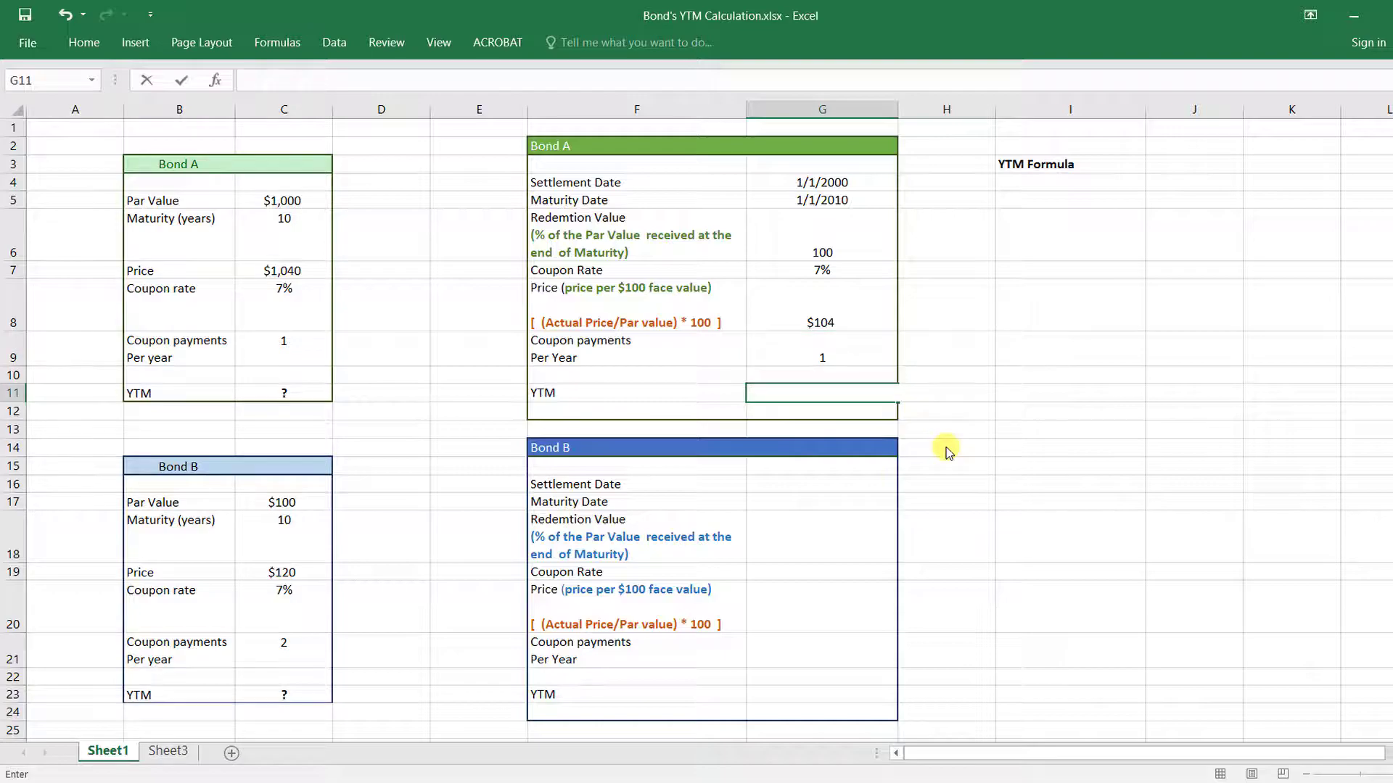
{"action": "left_click", "coordinate": [856, 358]}
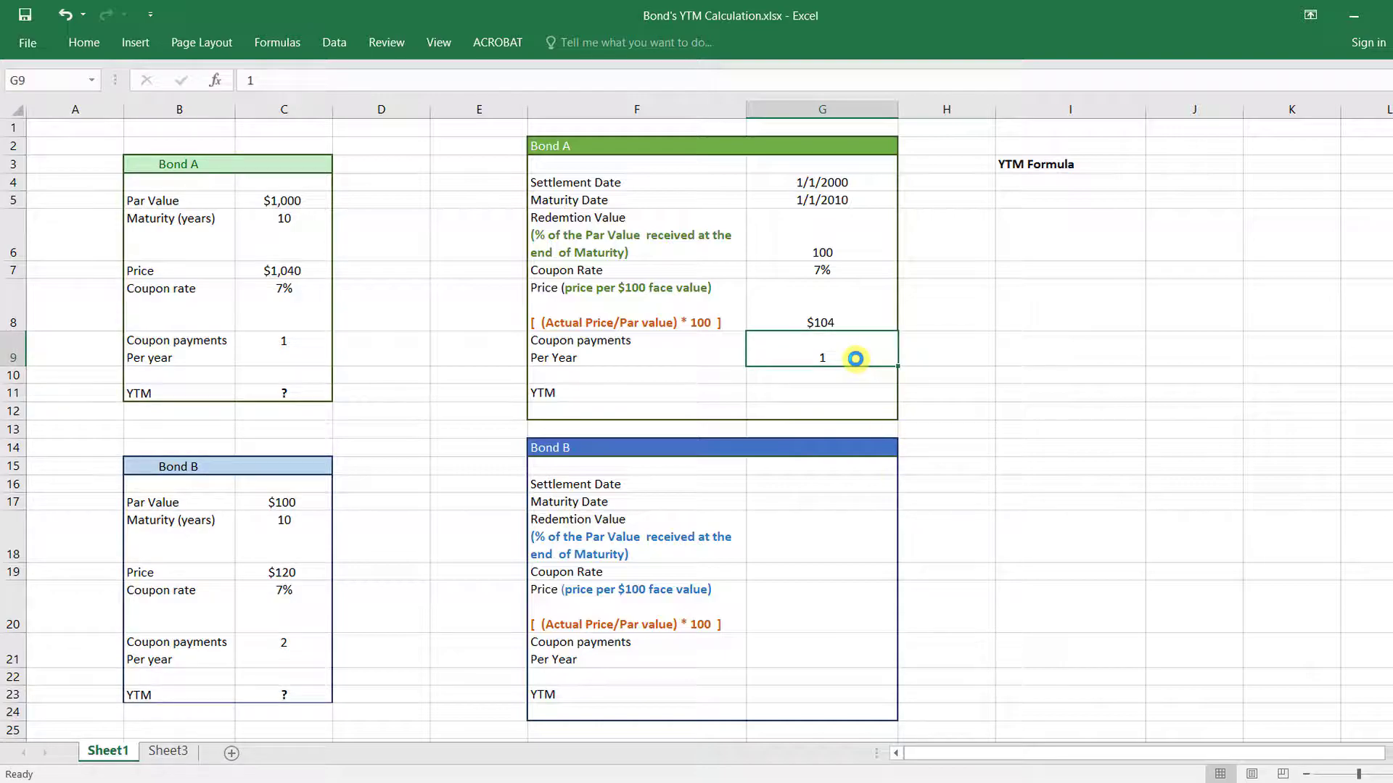
Start Bond A's YTM formula in G11 with YIELD, referencing settlement date G4, maturity date G5 and coupon rate G7.
{"action": "left_click", "coordinate": [846, 395]}
{"action": "type", "text": "=y"}
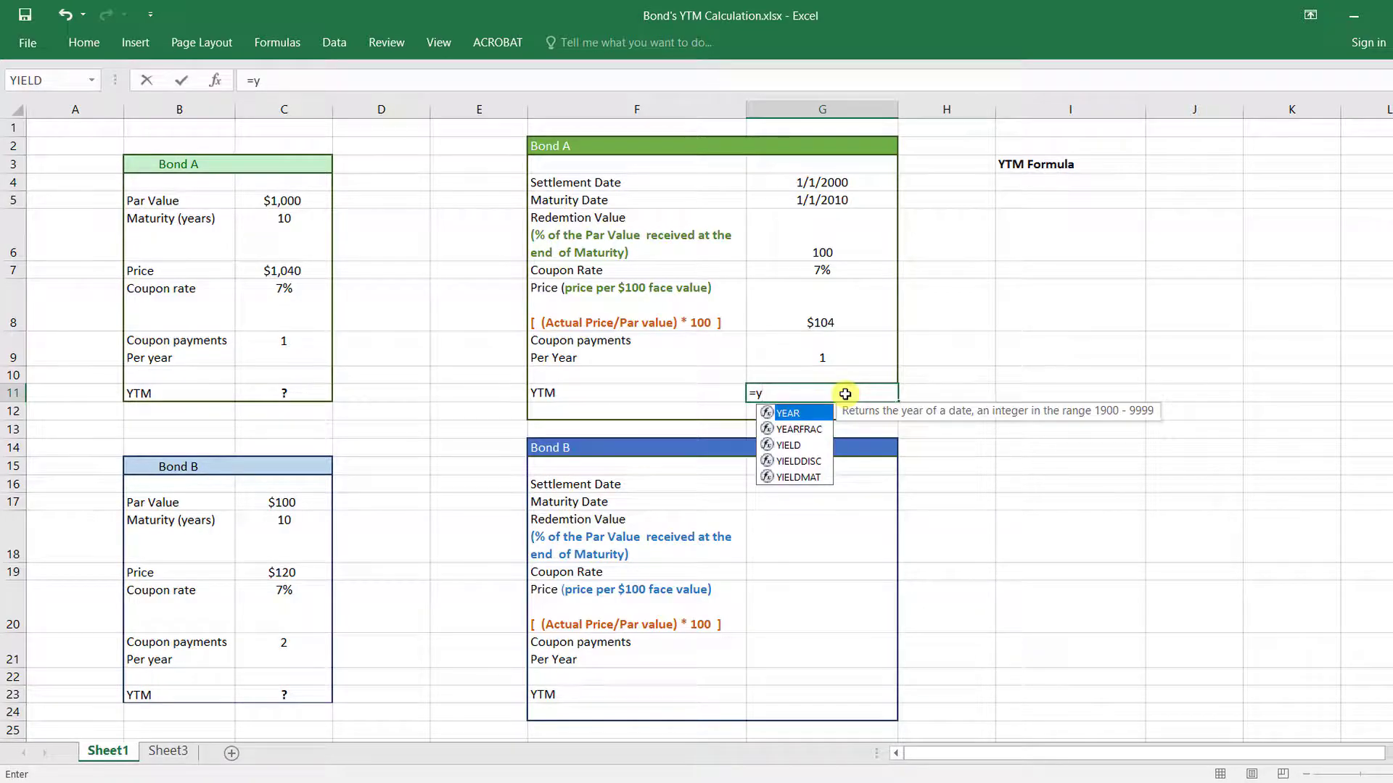
{"action": "type", "text": "ield"}
{"action": "double_click", "coordinate": [818, 419]}
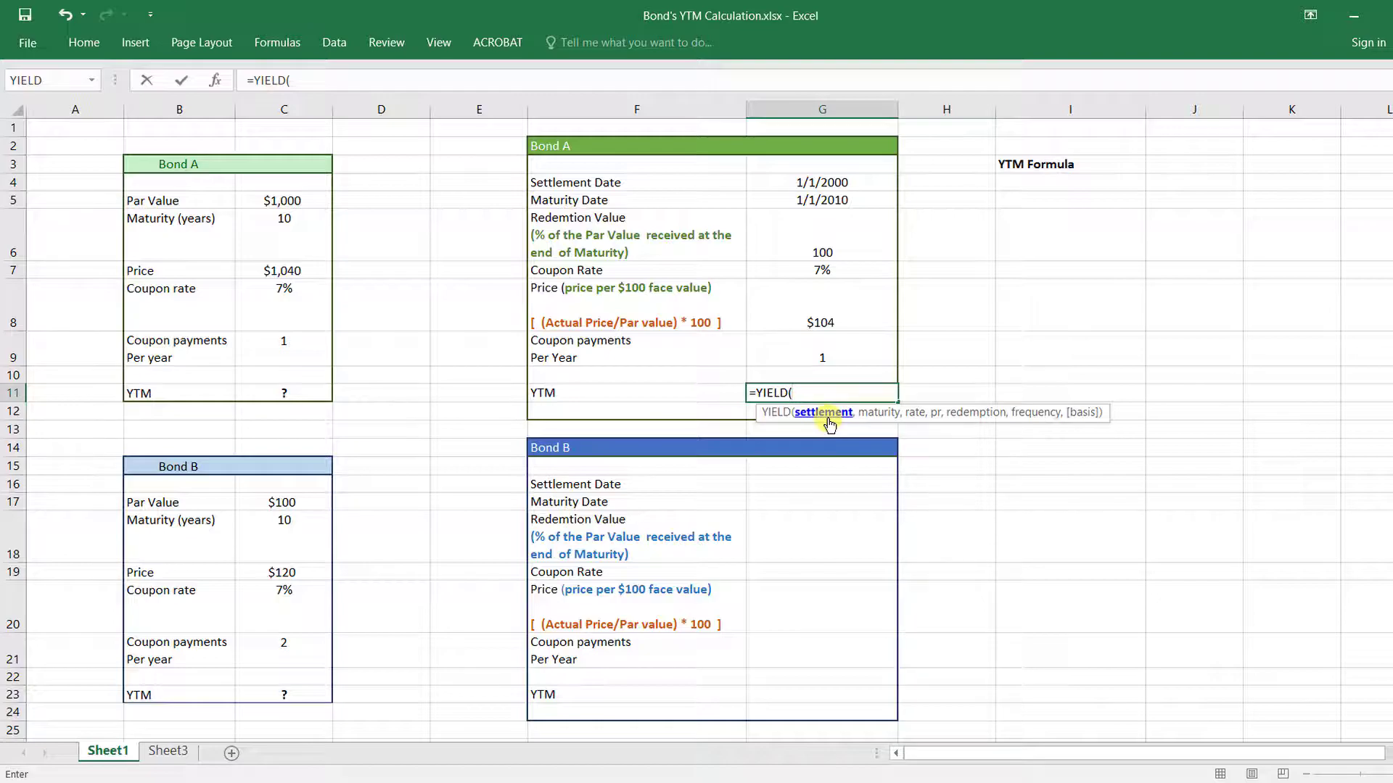
{"action": "left_click", "coordinate": [857, 184]}
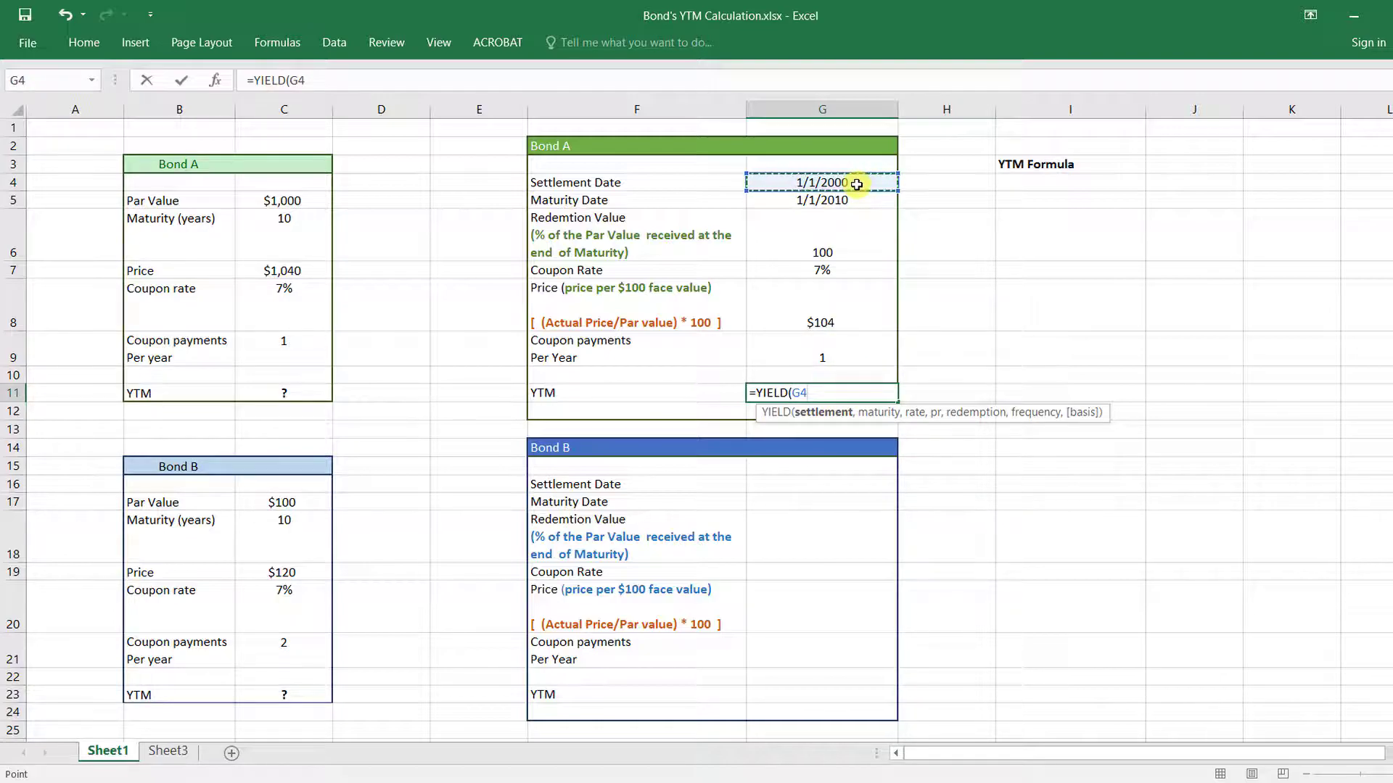
{"action": "type", "text": ","}
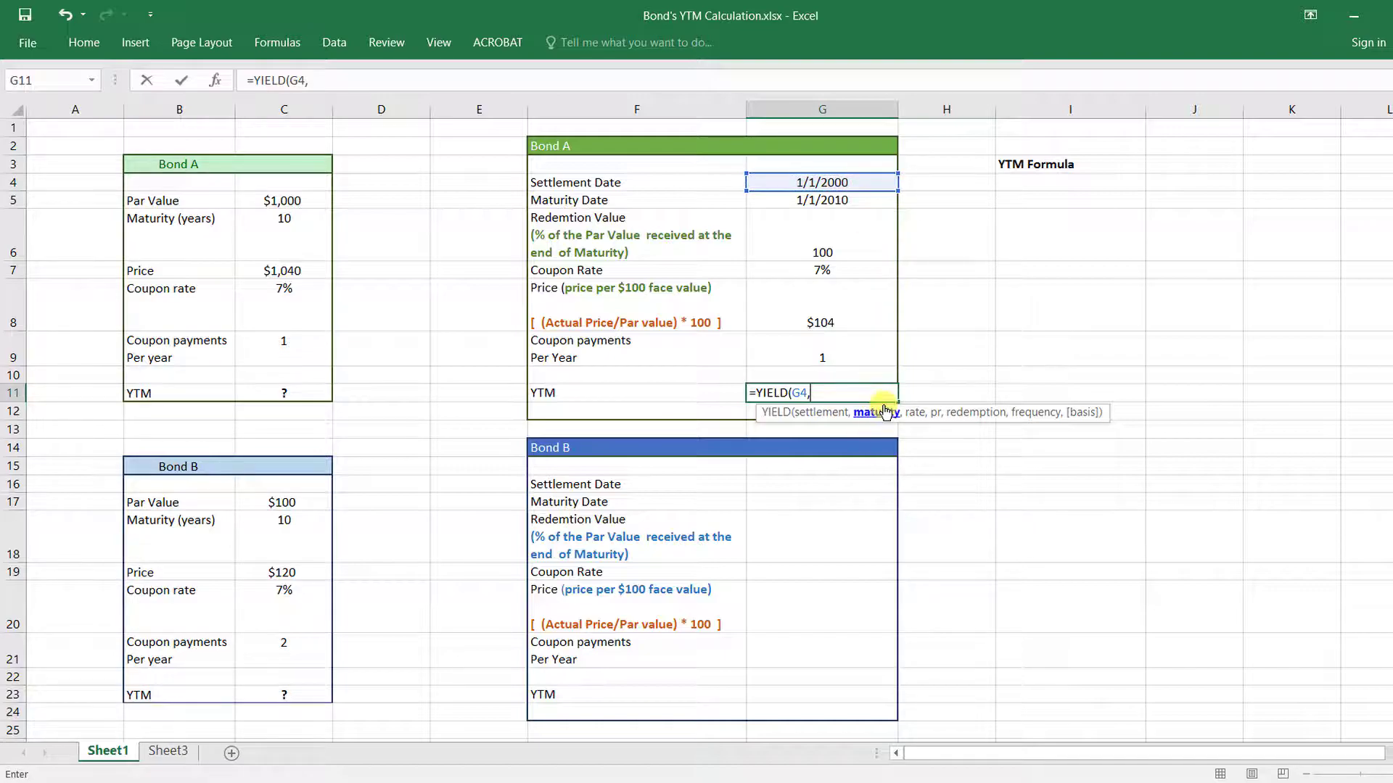
{"action": "left_click", "coordinate": [841, 205]}
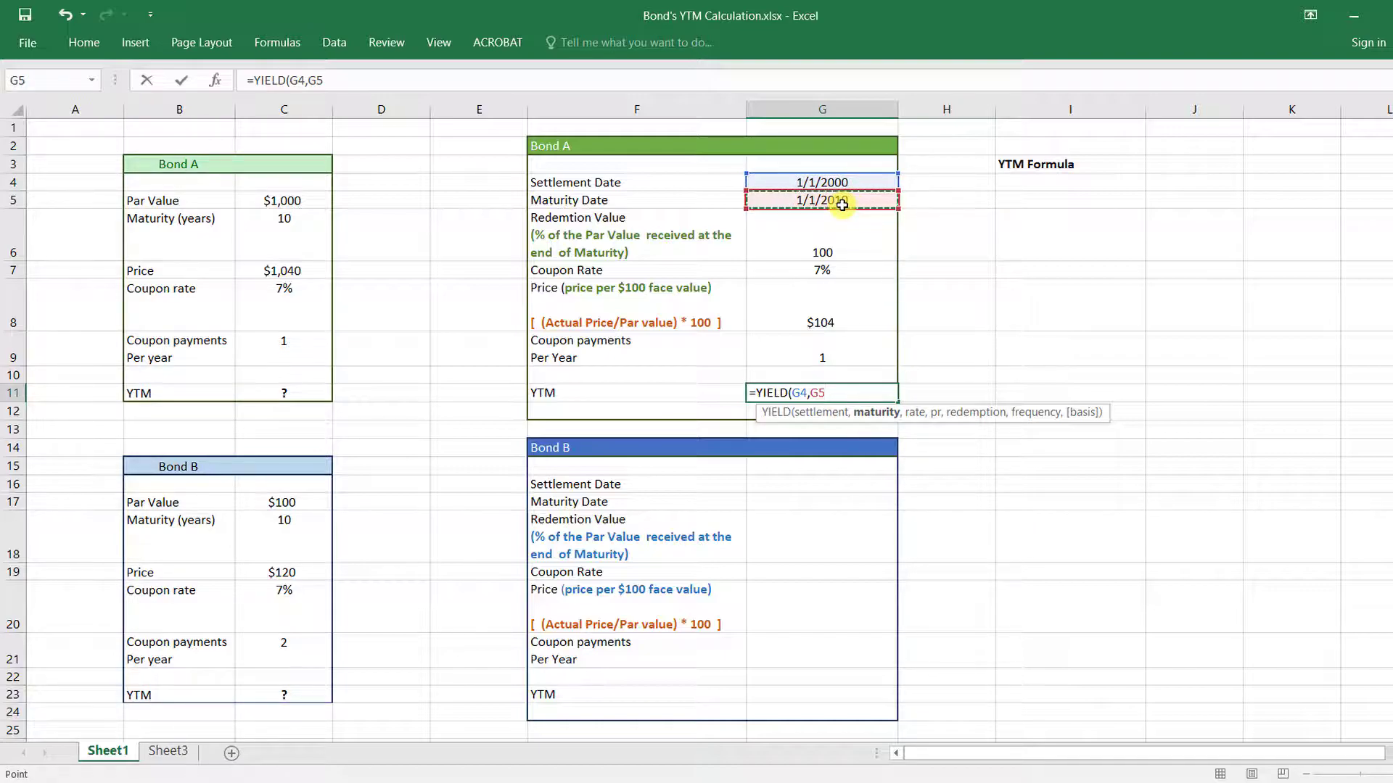
{"action": "type", "text": ","}
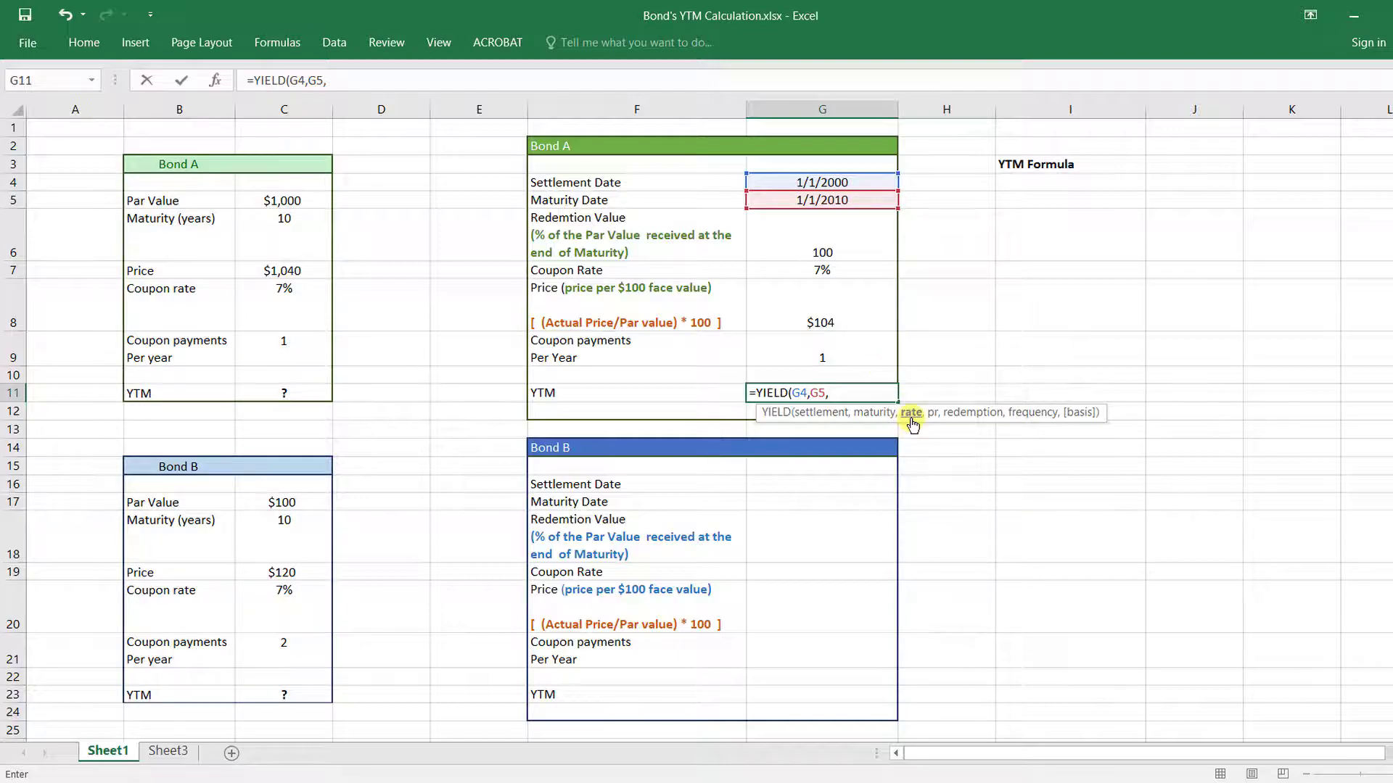
{"action": "left_click", "coordinate": [825, 269]}
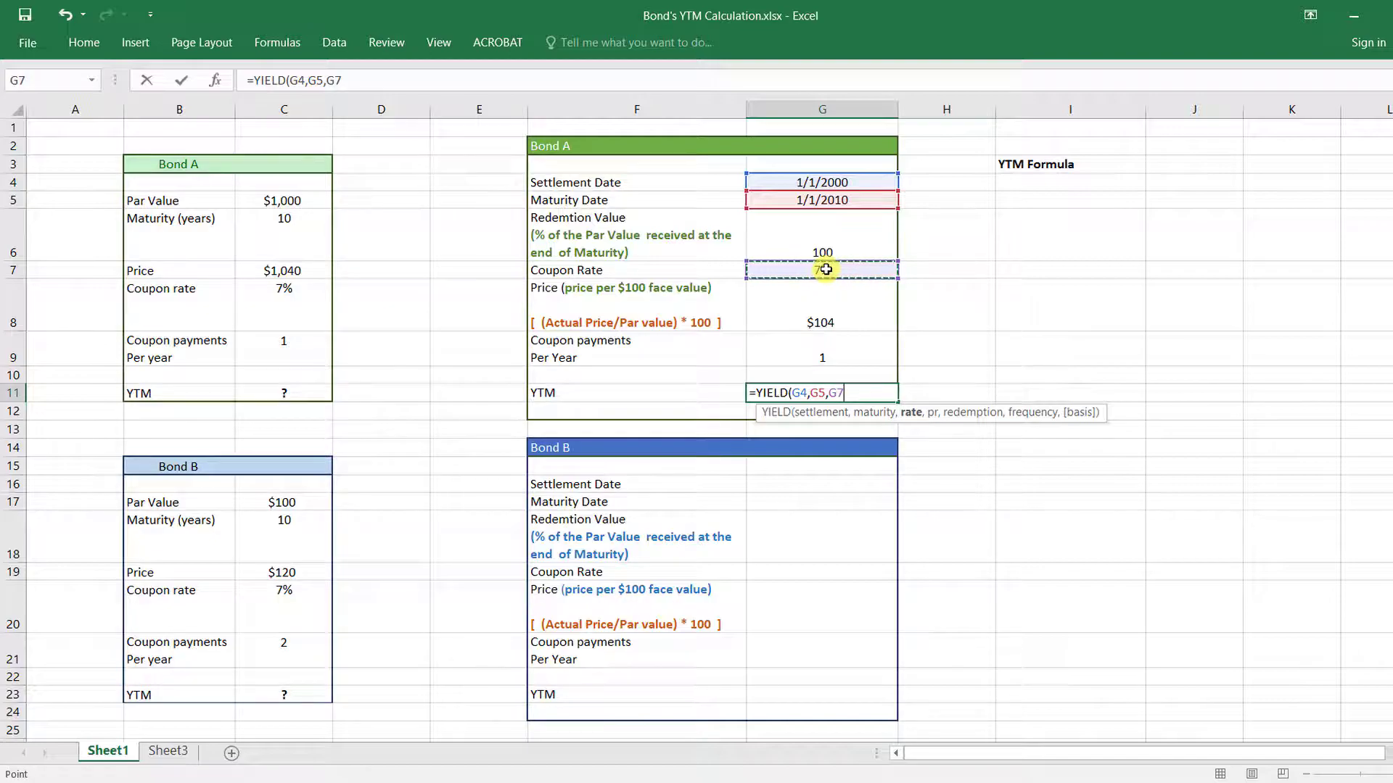
{"action": "type", "text": ","}
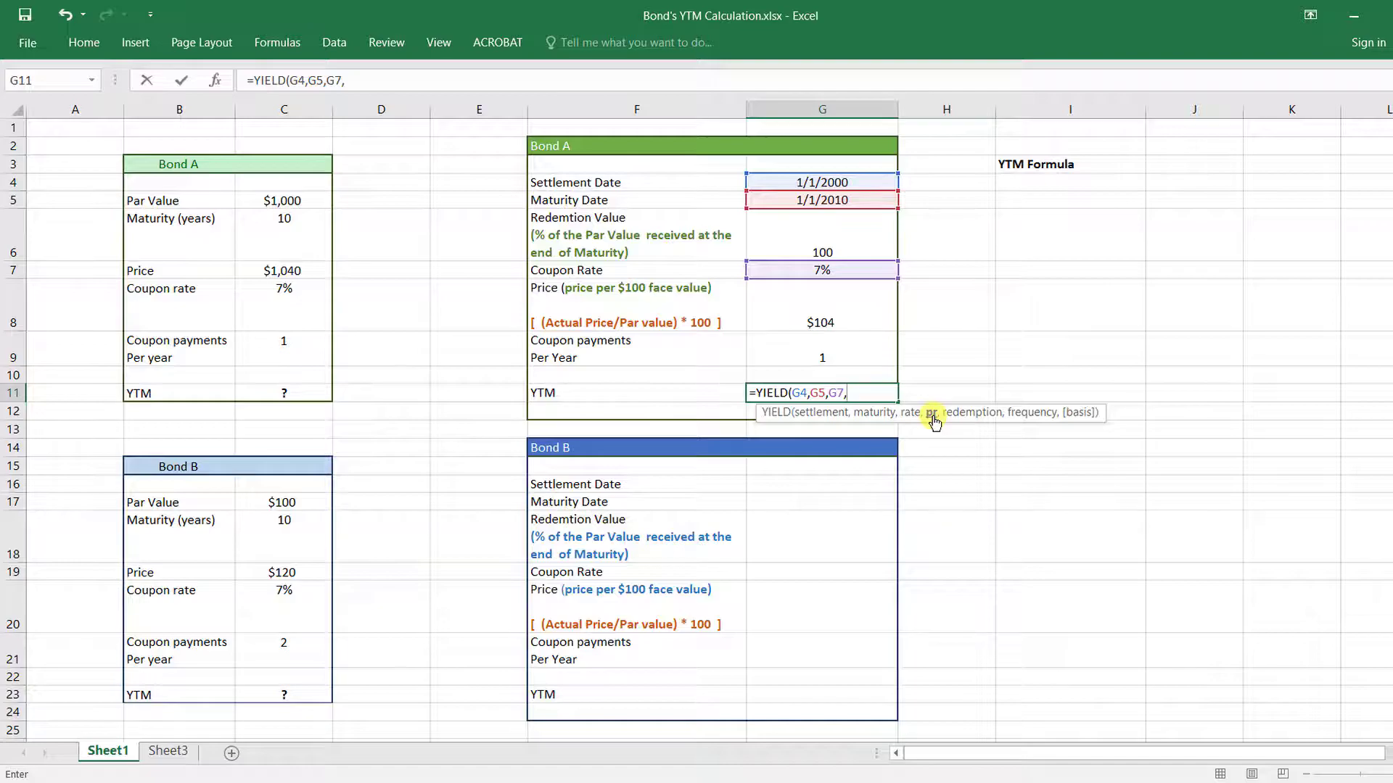
Complete Bond A's YIELD formula with price G8, redemption value G6, payment frequency G9 and day count basis 0.
{"action": "left_click", "coordinate": [855, 313]}
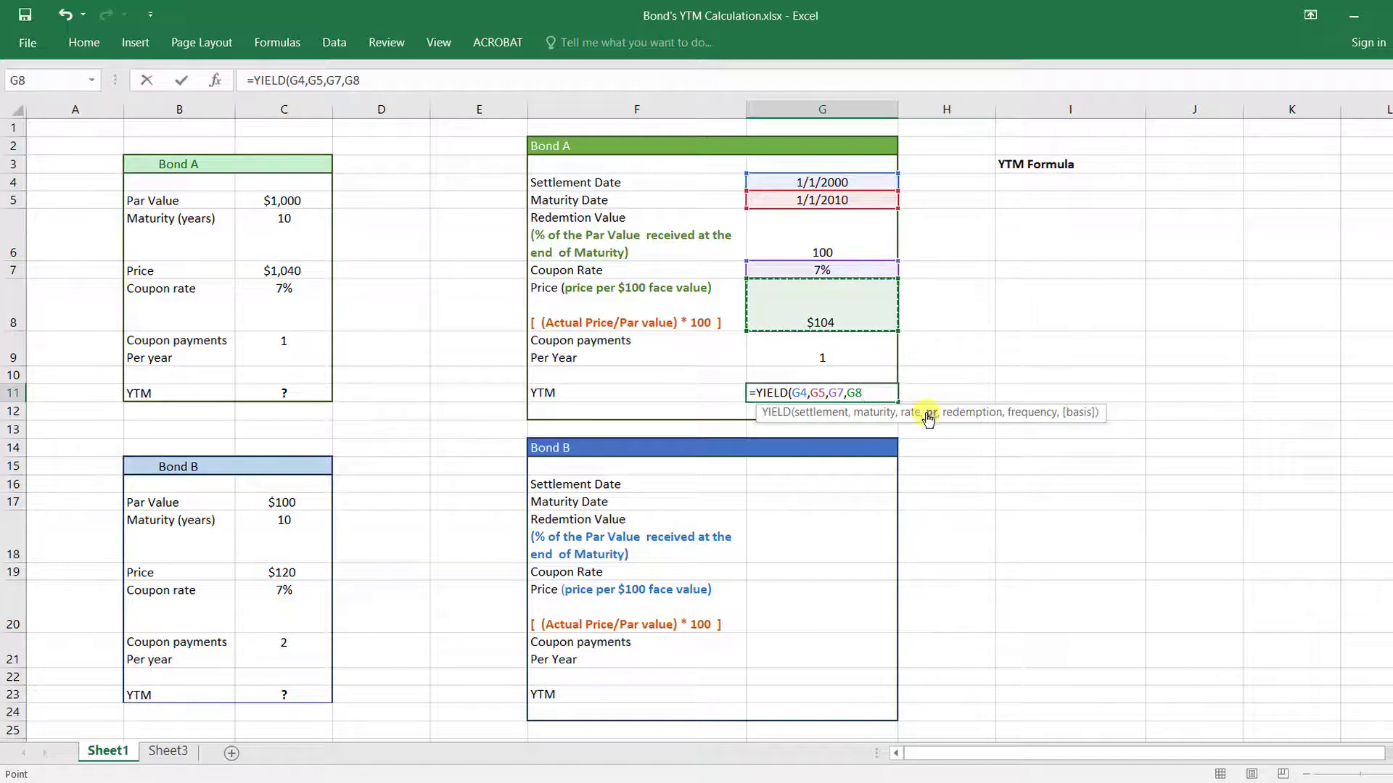
{"action": "type", "text": ","}
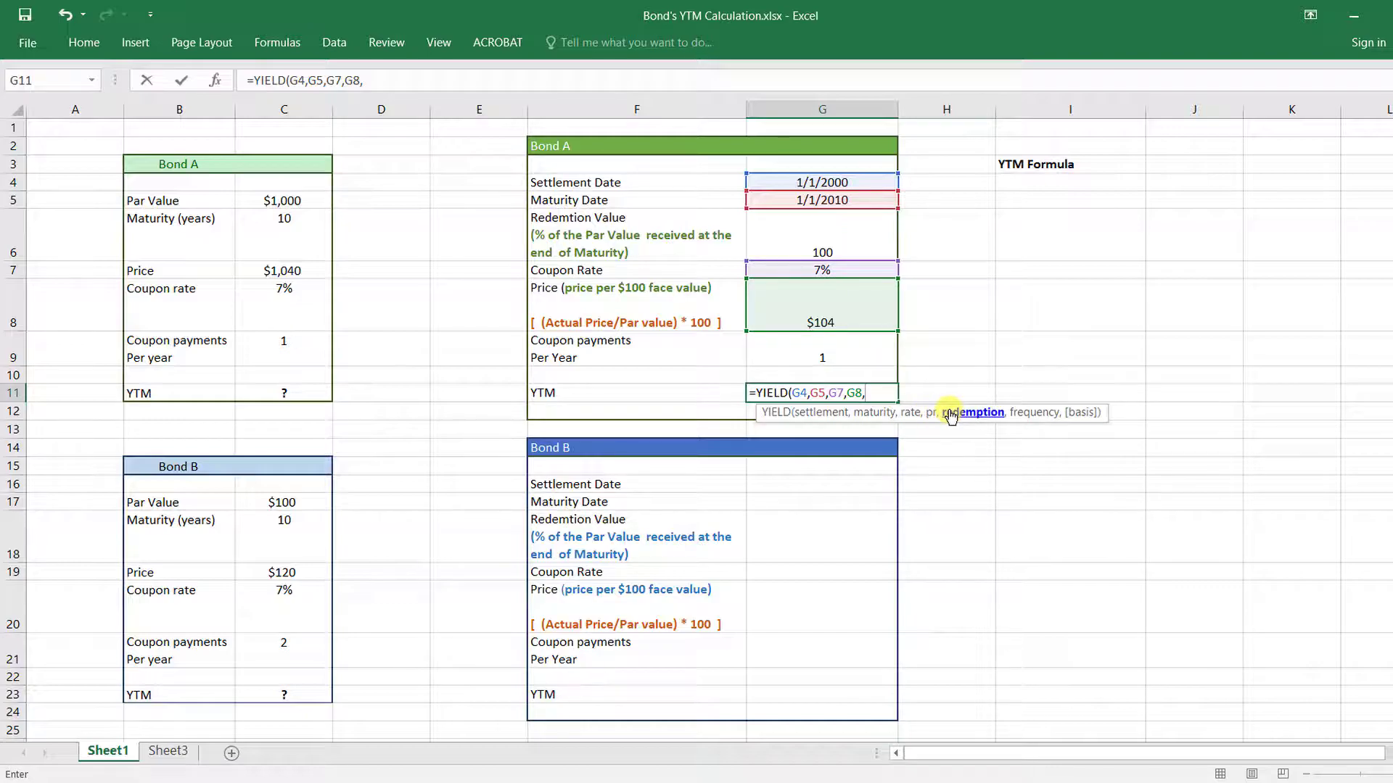
{"action": "left_click", "coordinate": [857, 234]}
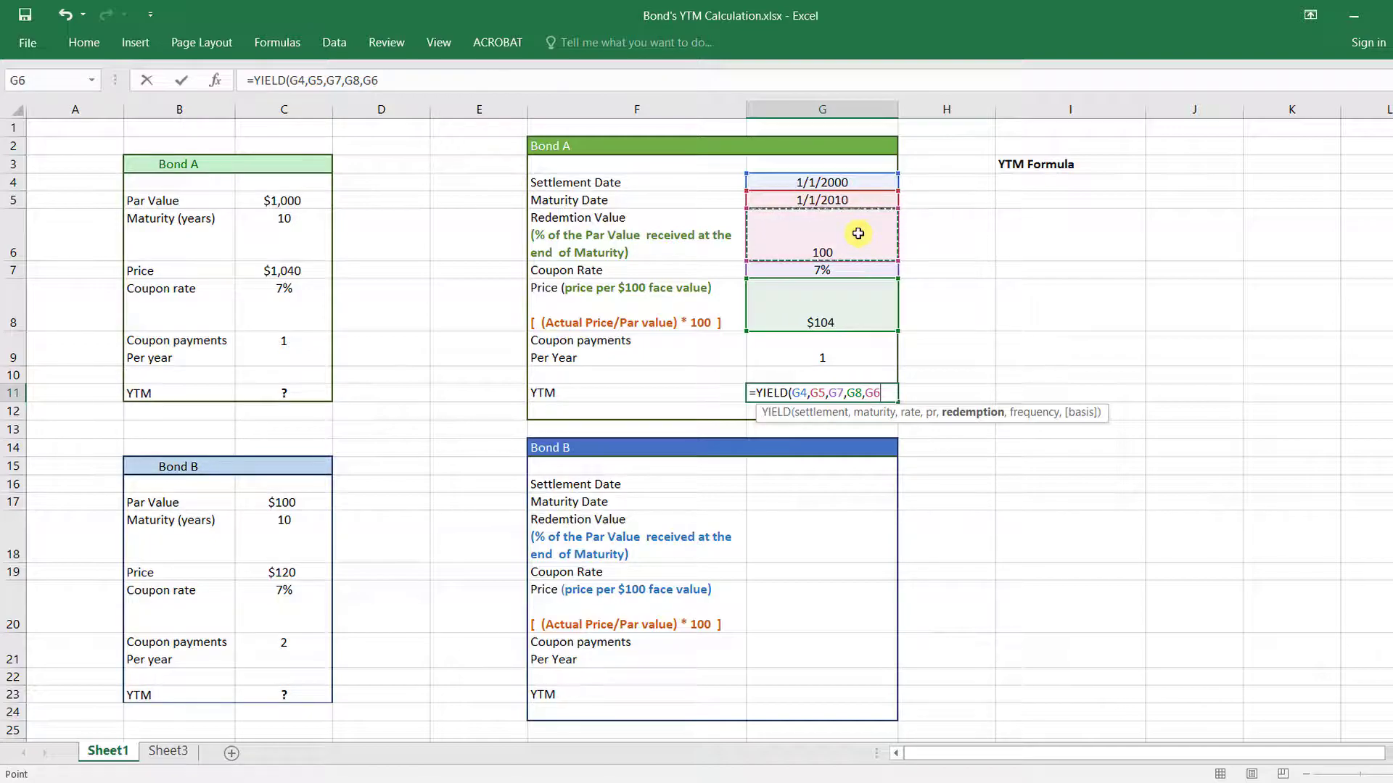
{"action": "type", "text": ","}
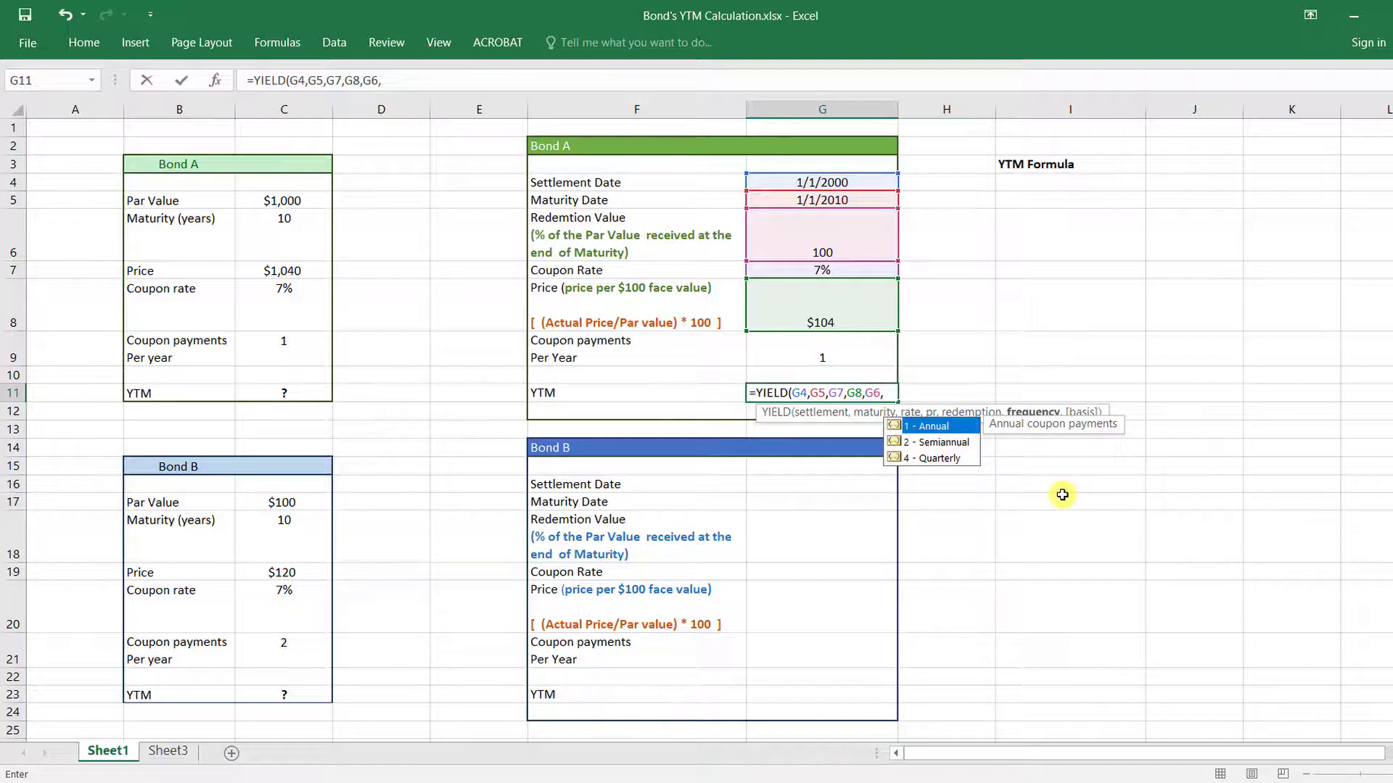
{"action": "left_click", "coordinate": [865, 347]}
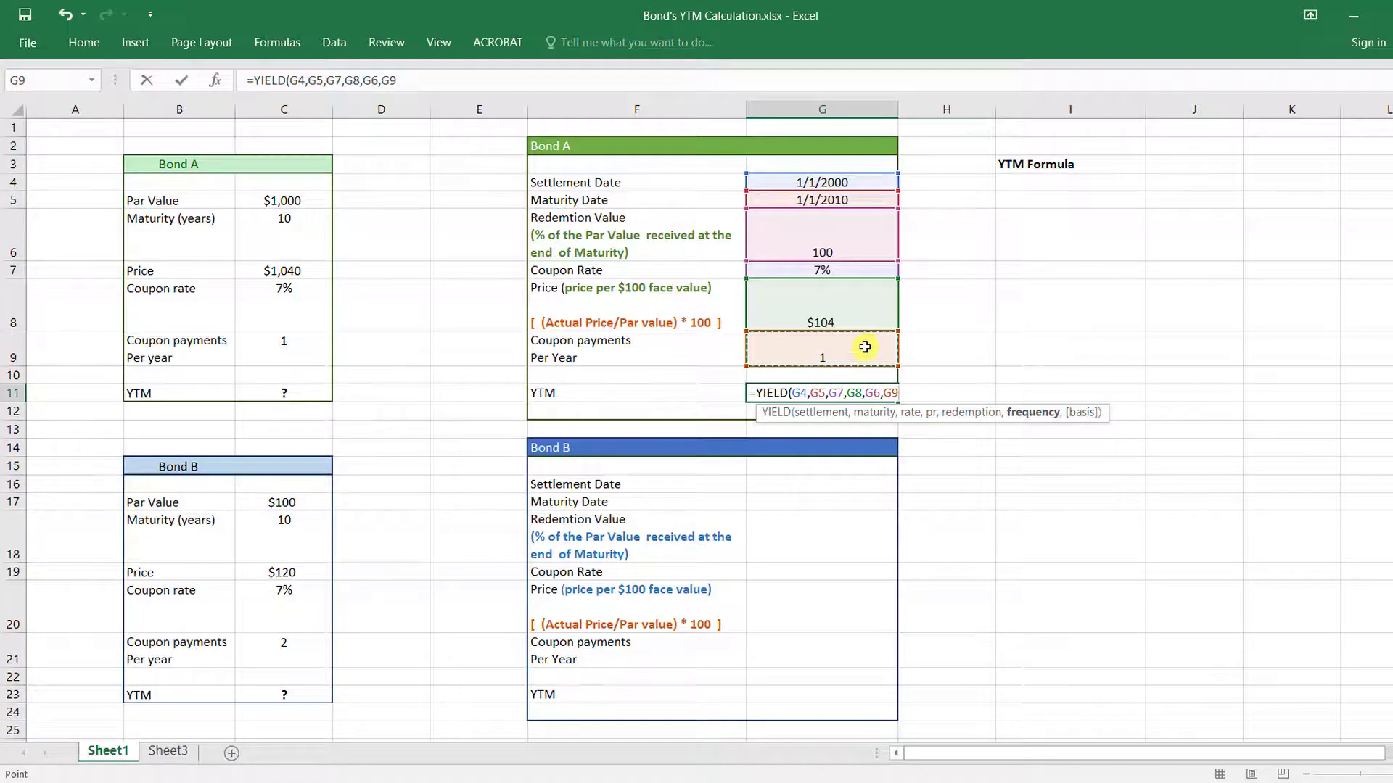
{"action": "type", "text": ","}
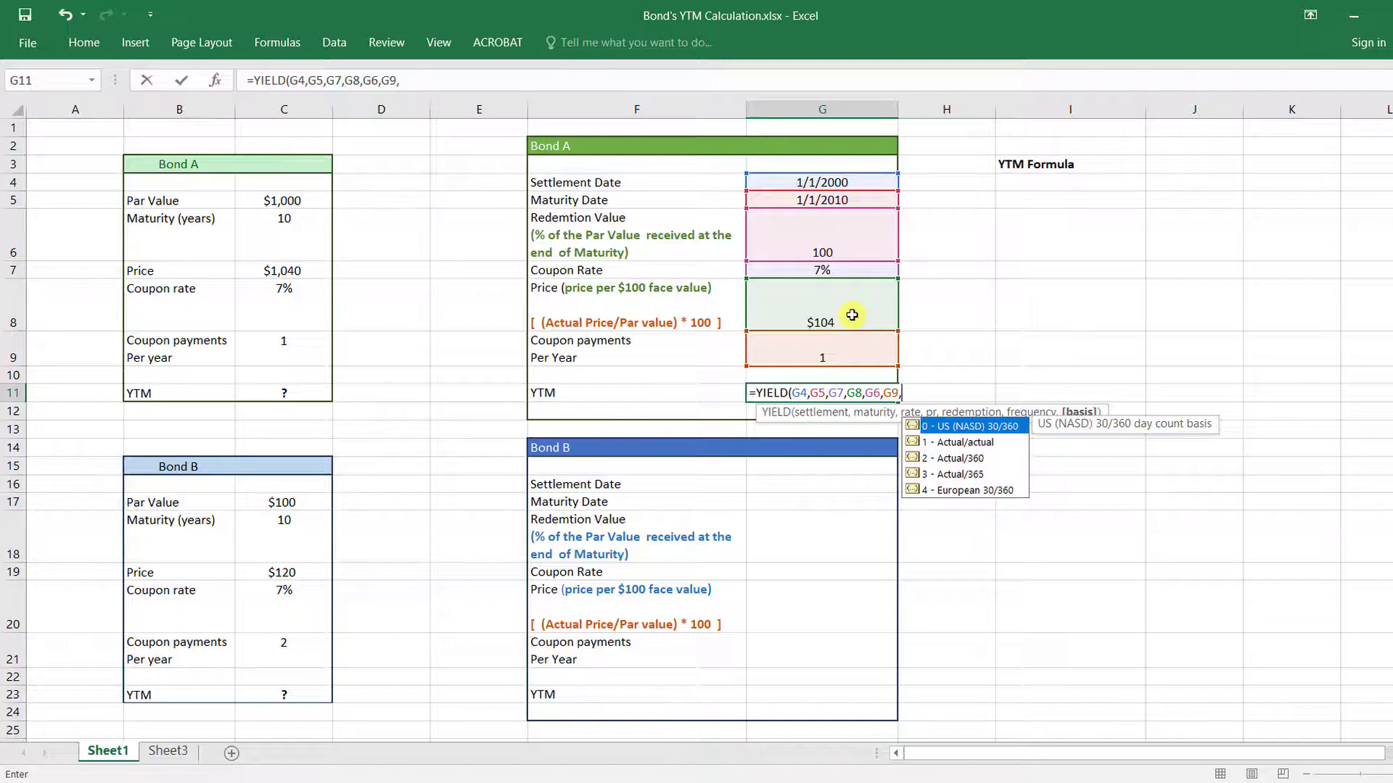
{"action": "type", "text": "0"}
{"action": "key", "text": "BackSpace"}
{"action": "key", "text": "BackSpace"}
{"action": "type", "text": "0)"}
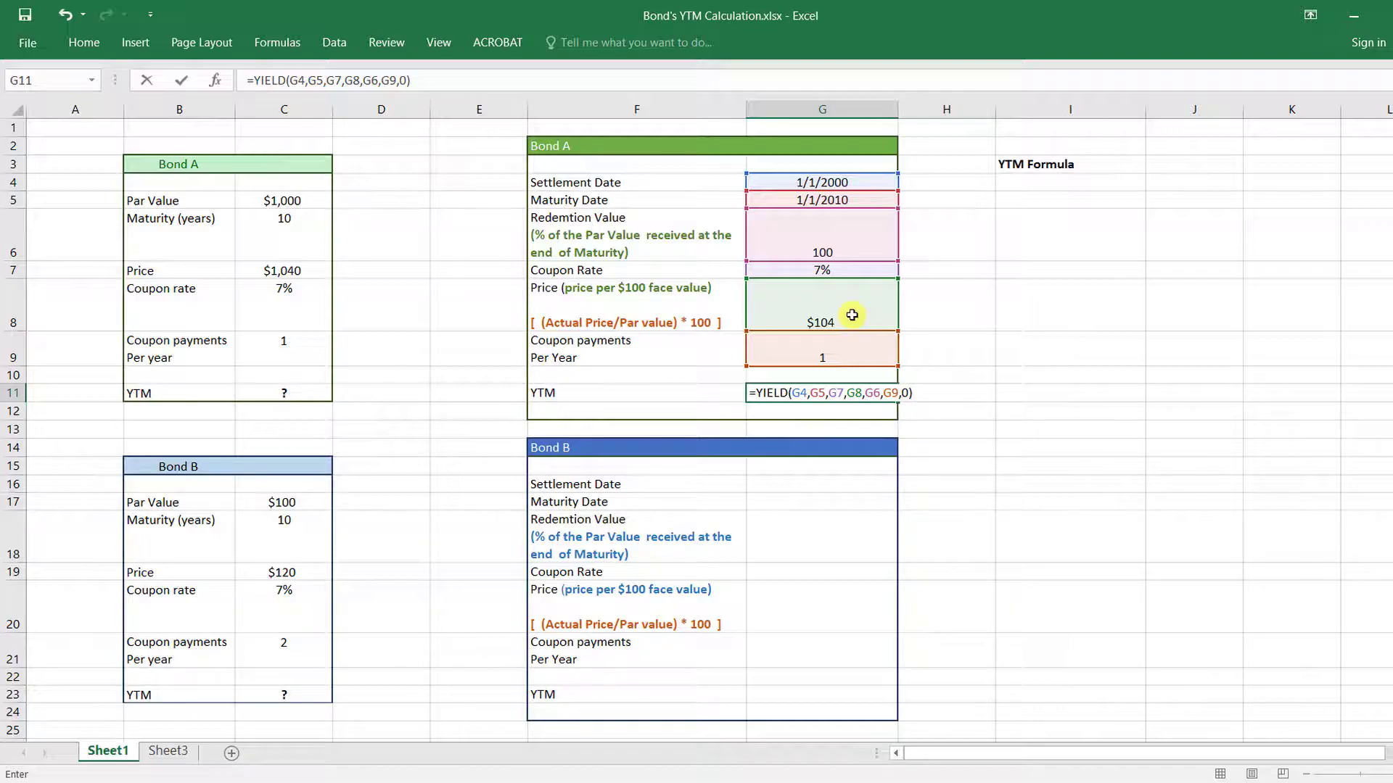
{"action": "key", "text": "Return"}
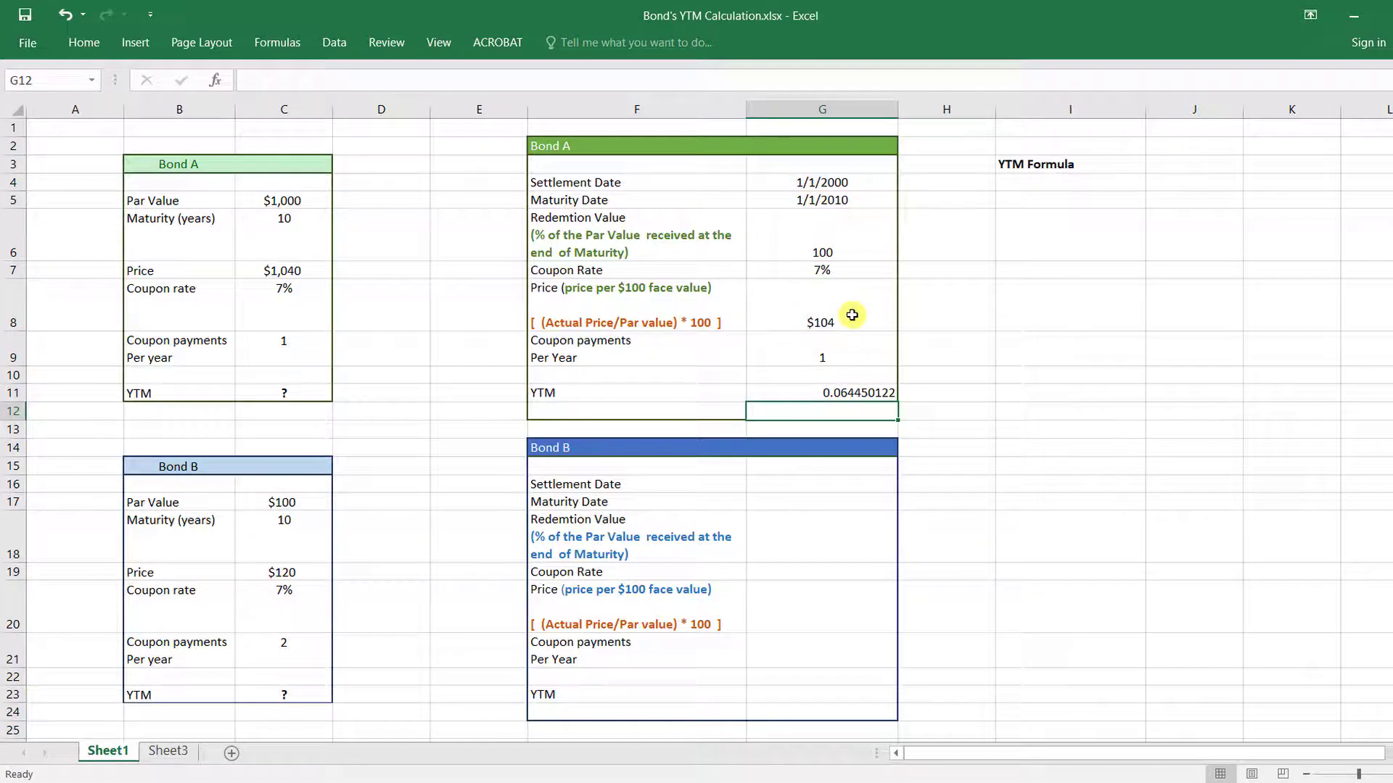
Enter Bond A's yield to maturity as the percentage 6.45% in G12, below the formula result.
{"action": "left_click", "coordinate": [827, 393]}
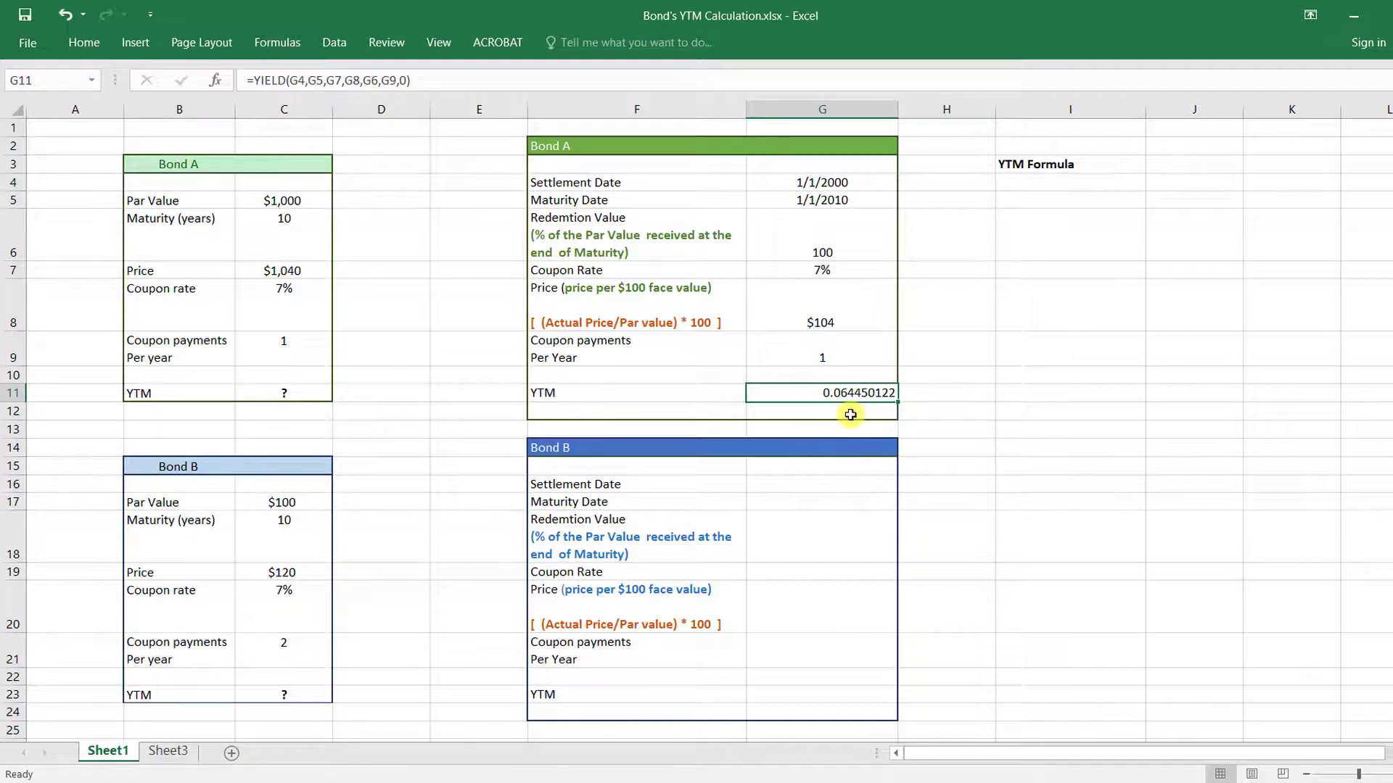
{"action": "left_click", "coordinate": [850, 415]}
{"action": "type", "text": "6."}
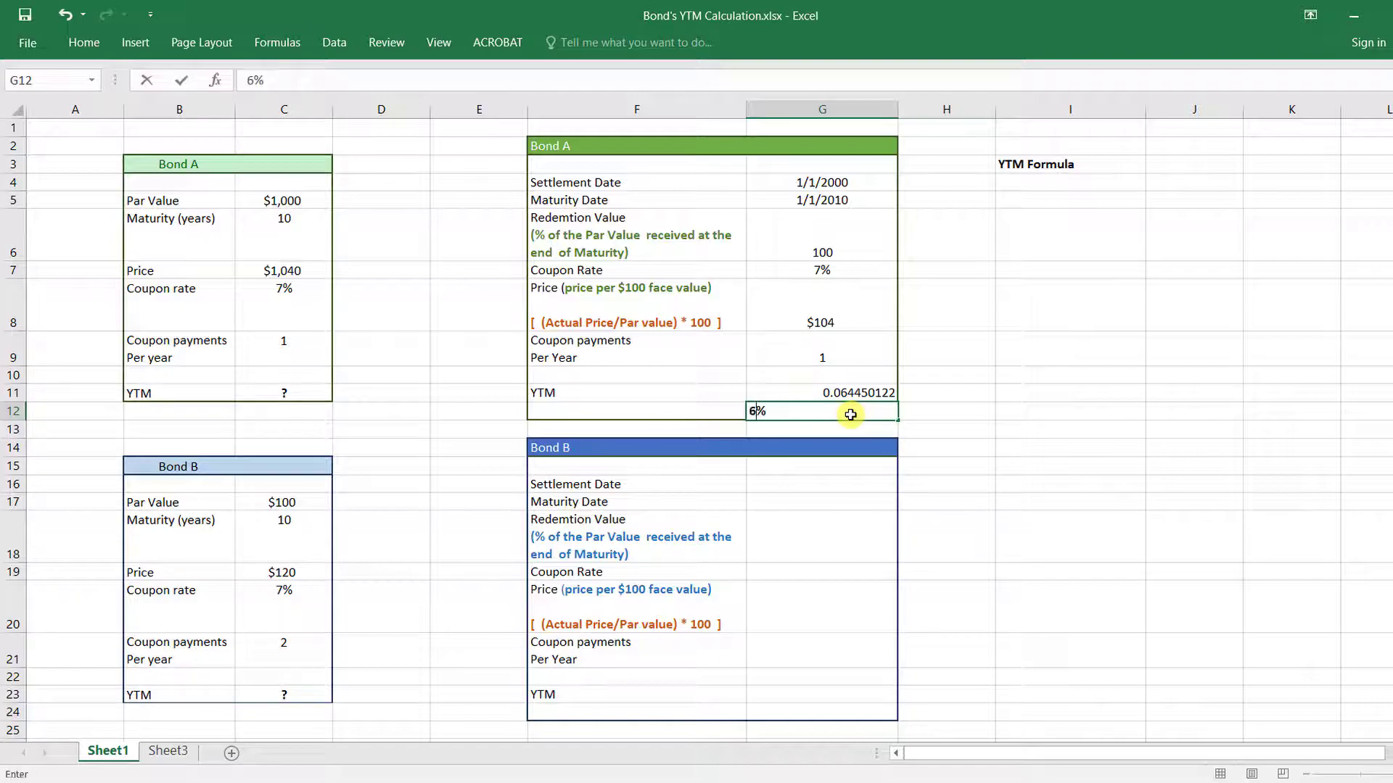
{"action": "type", "text": "44"}
{"action": "type", "text": "5"}
{"action": "left_click", "coordinate": [828, 482]}
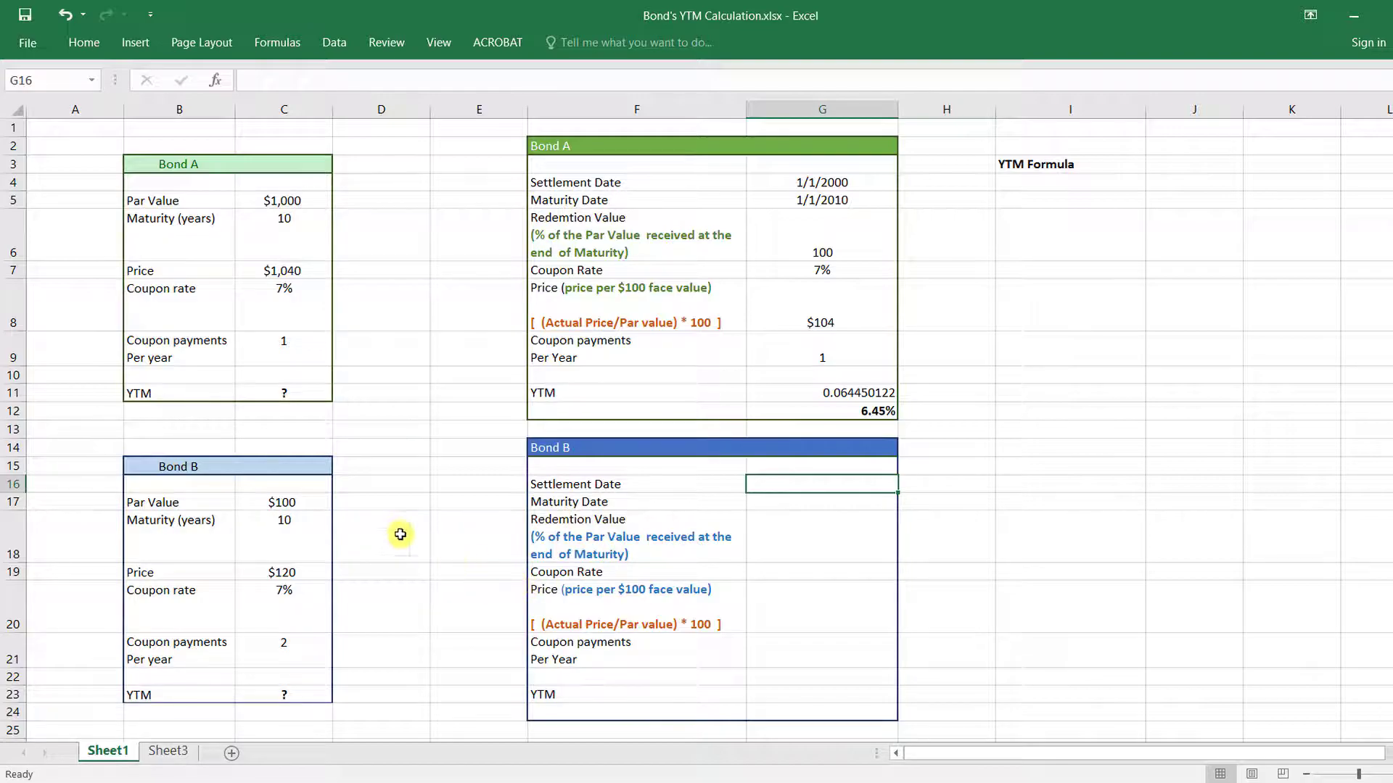
Enter Bond B's settlement date in G16 with the formula =DATE(2000,1,1).
{"action": "left_click", "coordinate": [302, 505]}
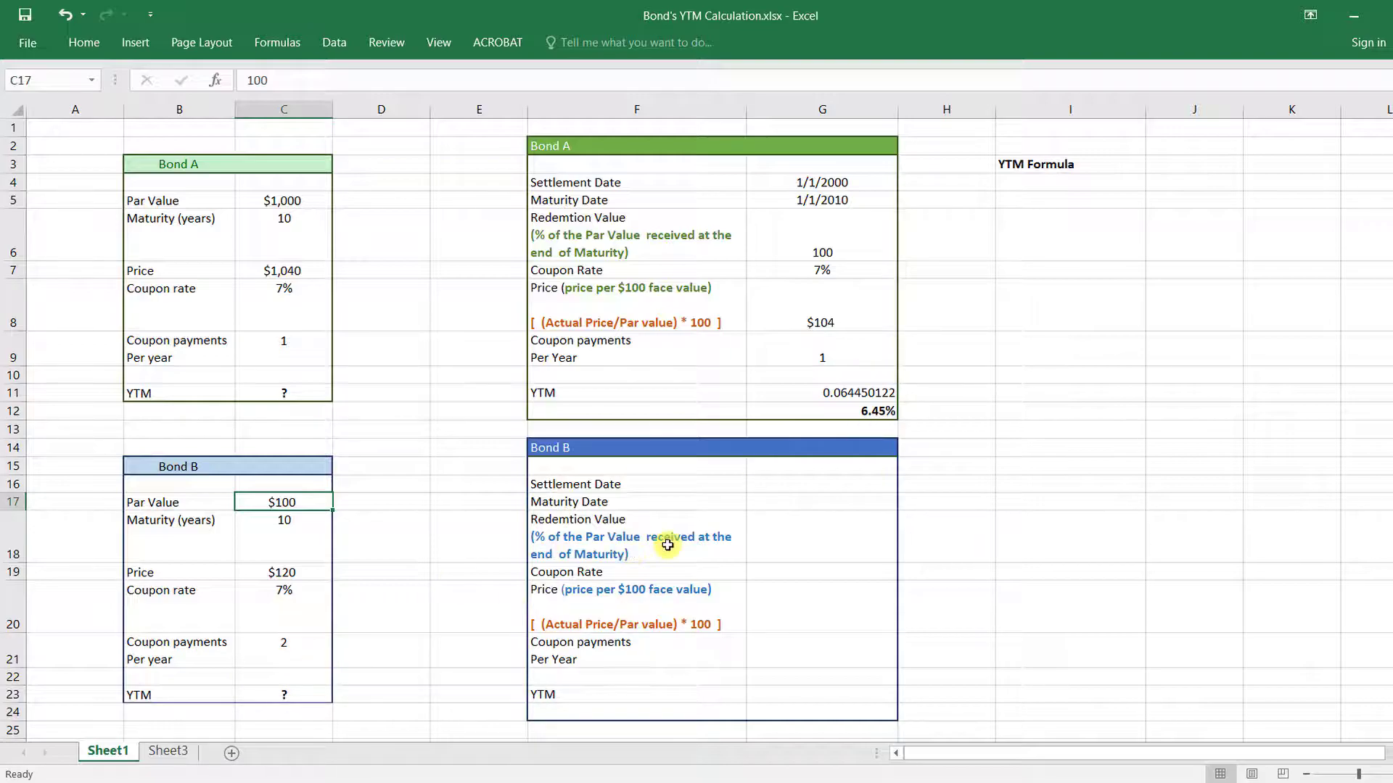
{"action": "left_click", "coordinate": [806, 488]}
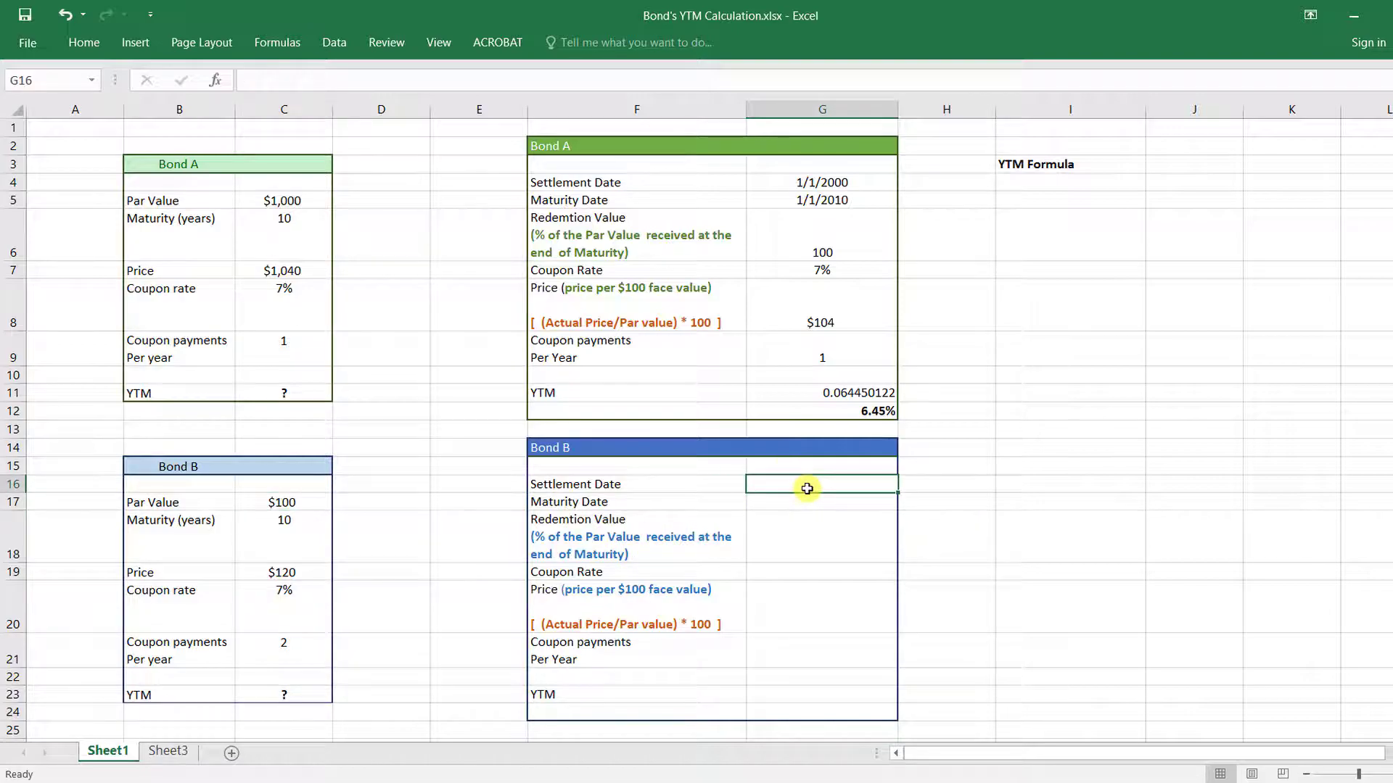
{"action": "type", "text": "+date"}
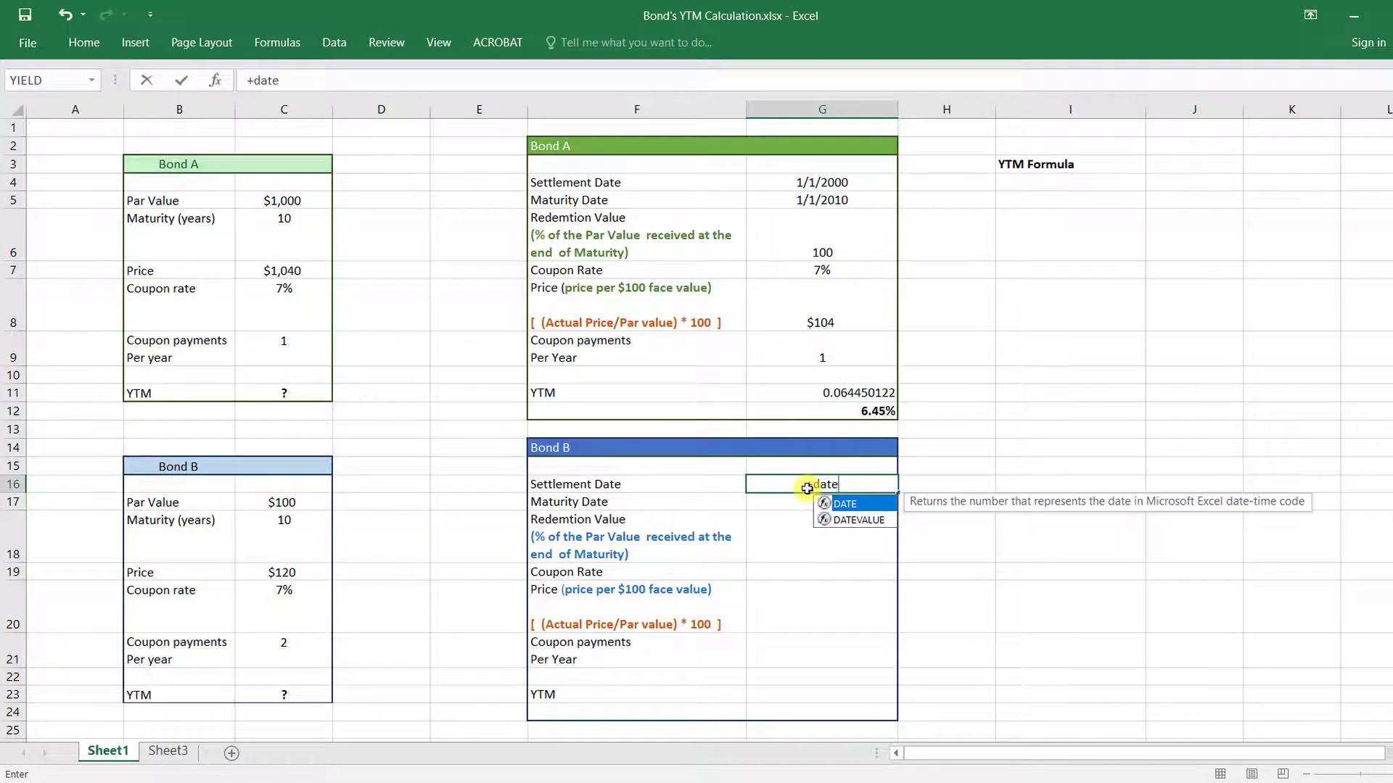
{"action": "double_click", "coordinate": [845, 504]}
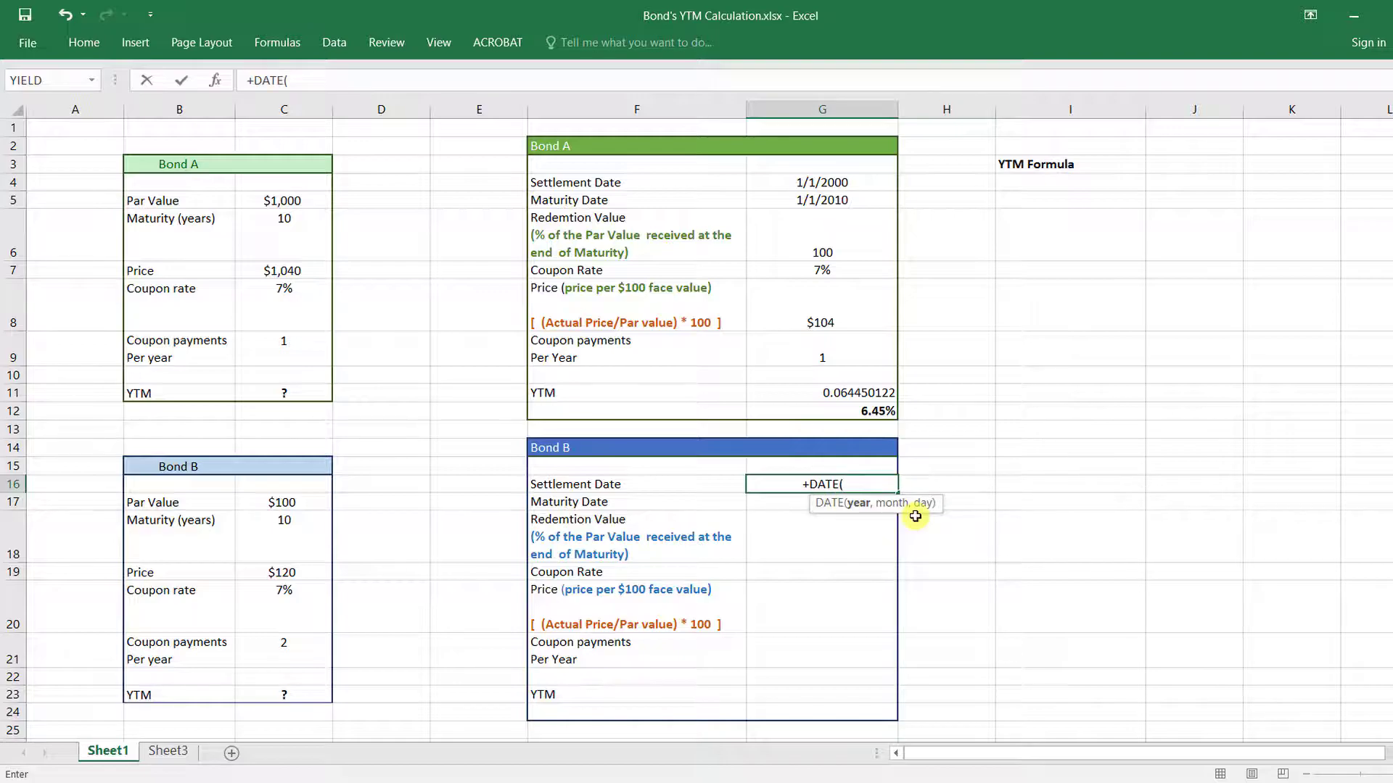
{"action": "left_click", "coordinate": [870, 484]}
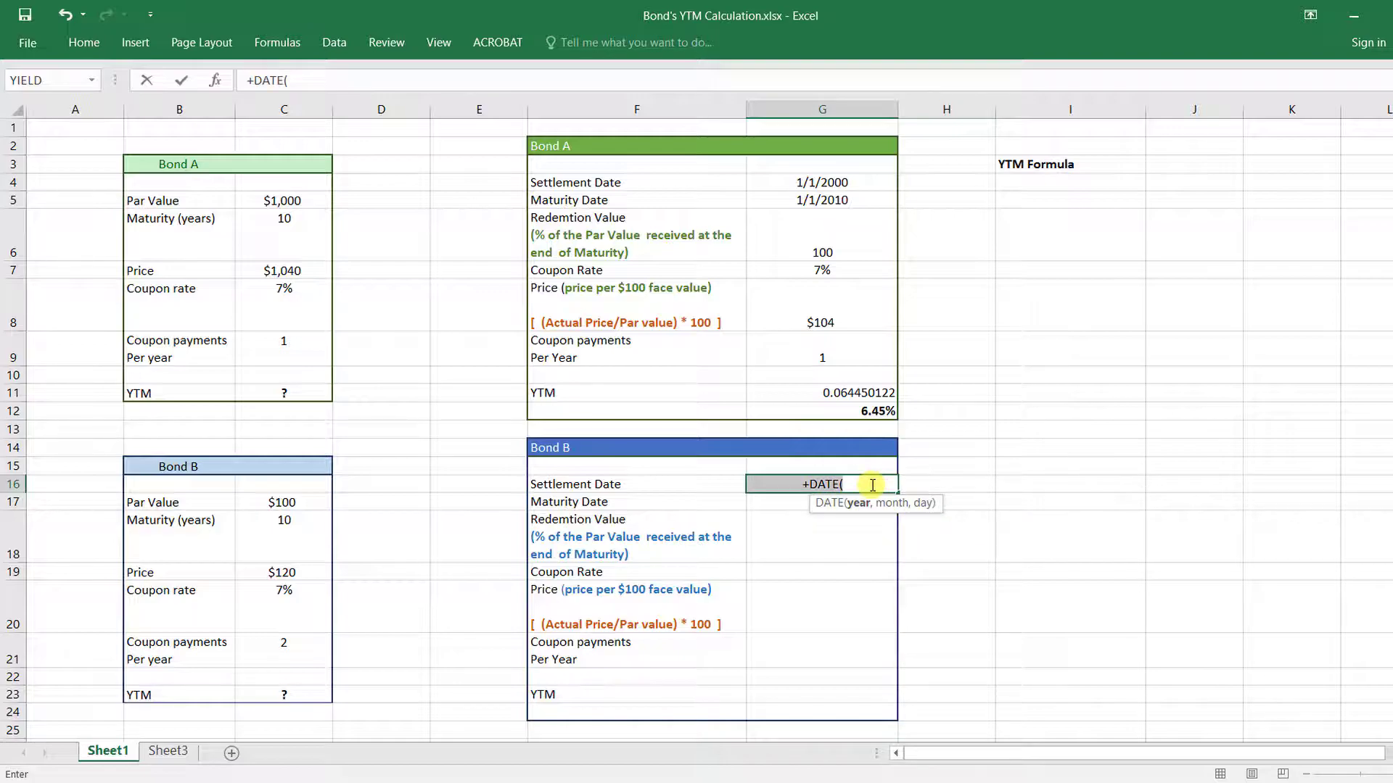
{"action": "type", "text": "=Da"}
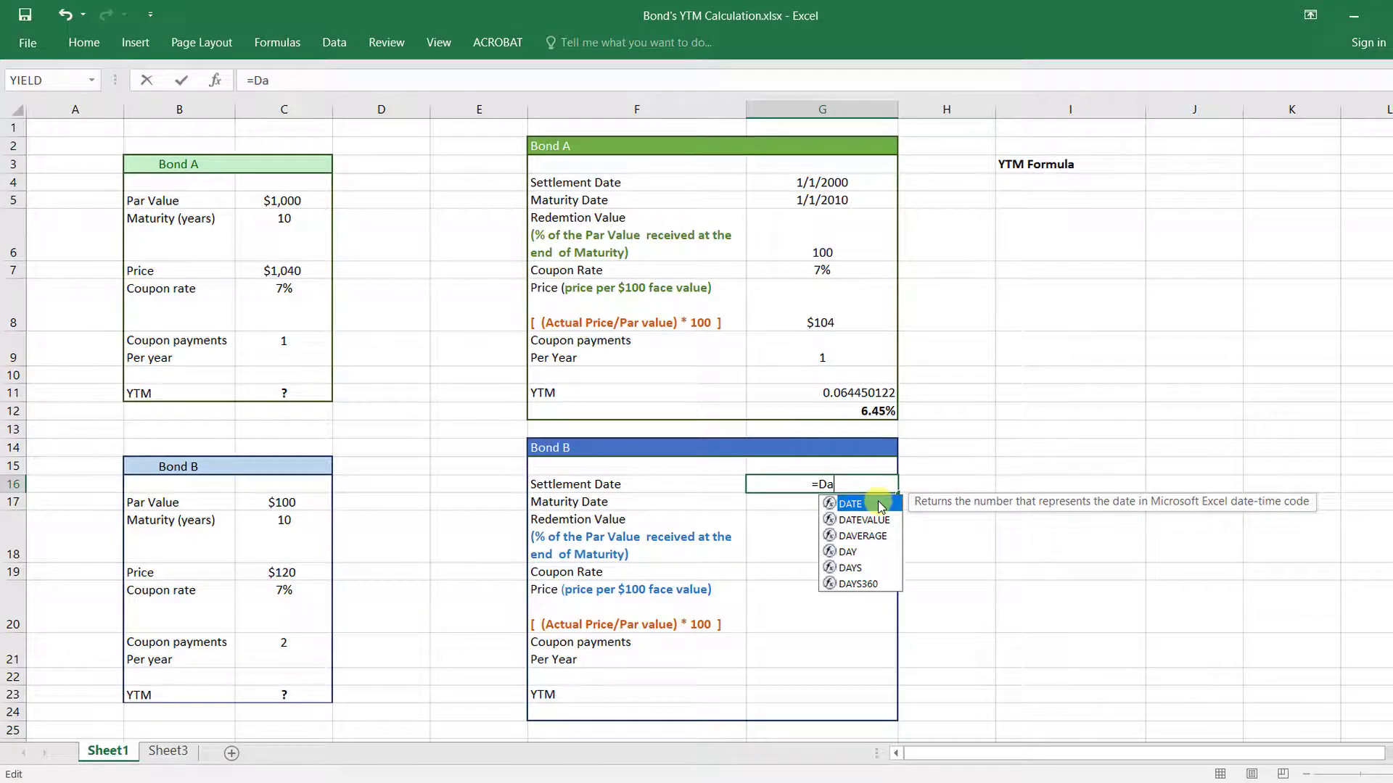
{"action": "double_click", "coordinate": [874, 503]}
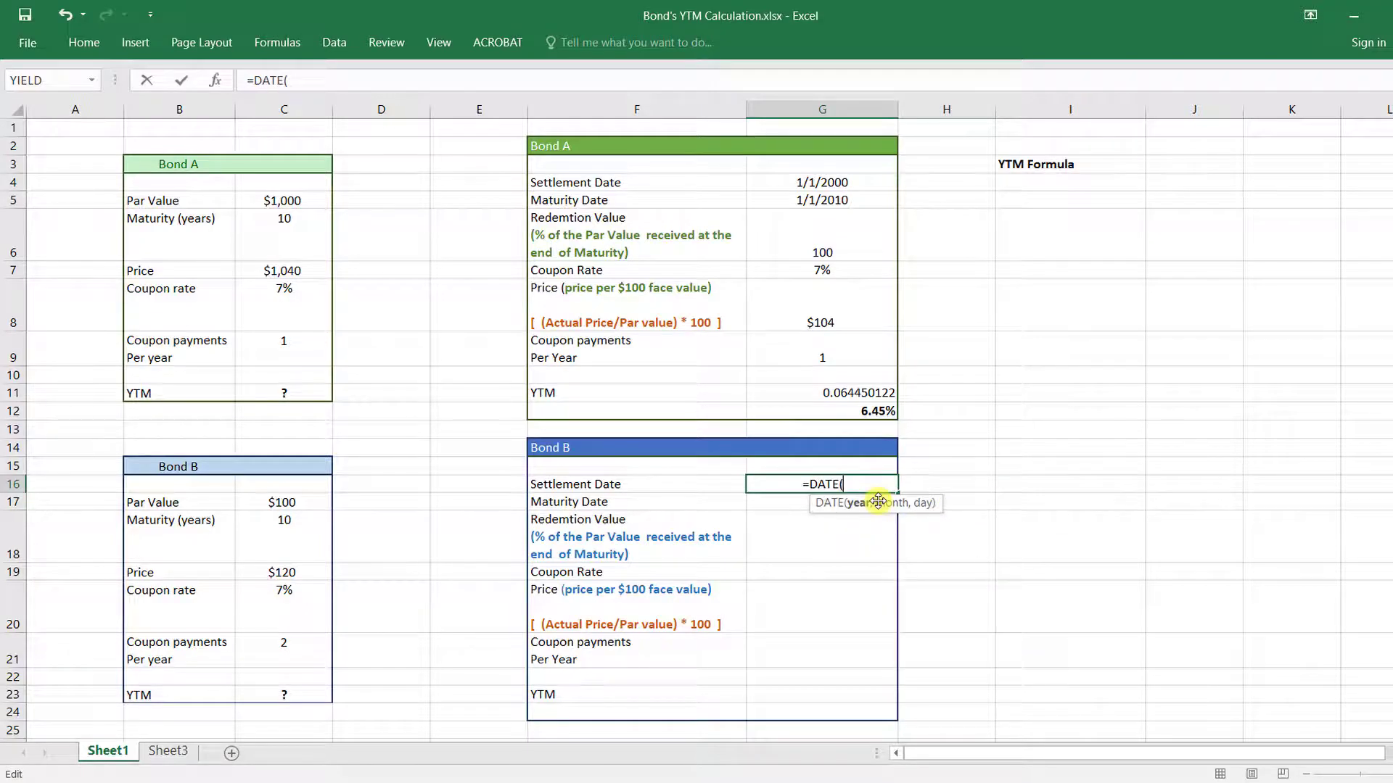
{"action": "type", "text": "2000,1,1)"}
{"action": "key", "text": "Return"}
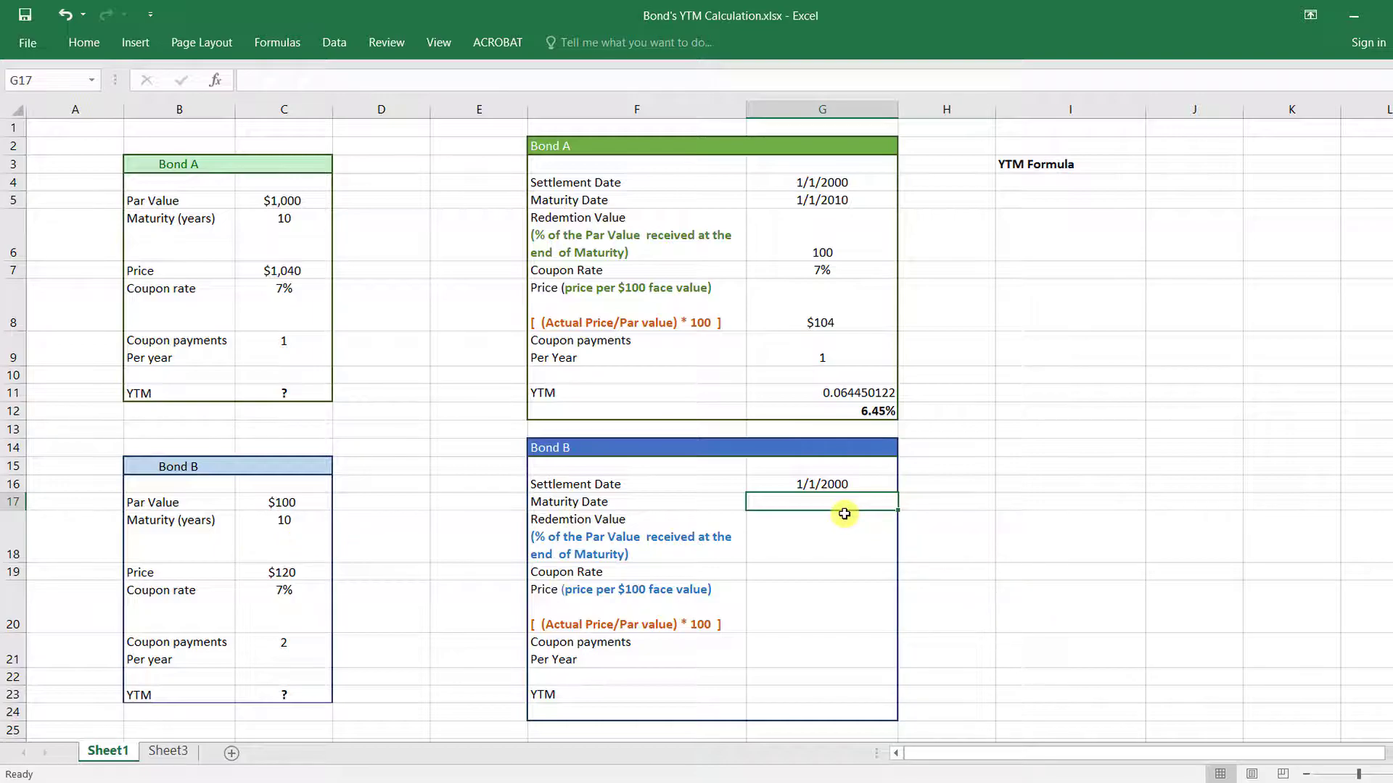
Enter Bond B's maturity date in G17 with the formula =DATE(2010,1,1).
{"action": "type", "text": "=date"}
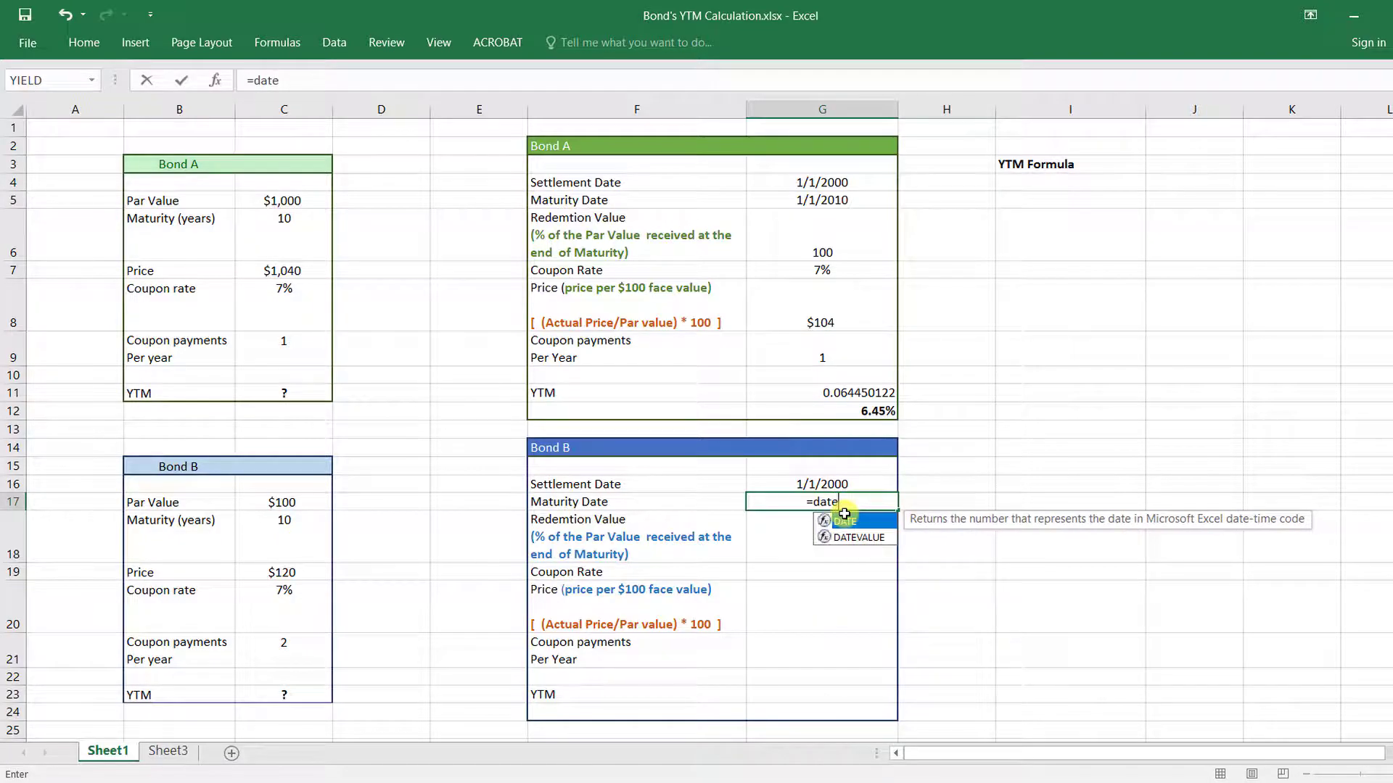
{"action": "double_click", "coordinate": [847, 519]}
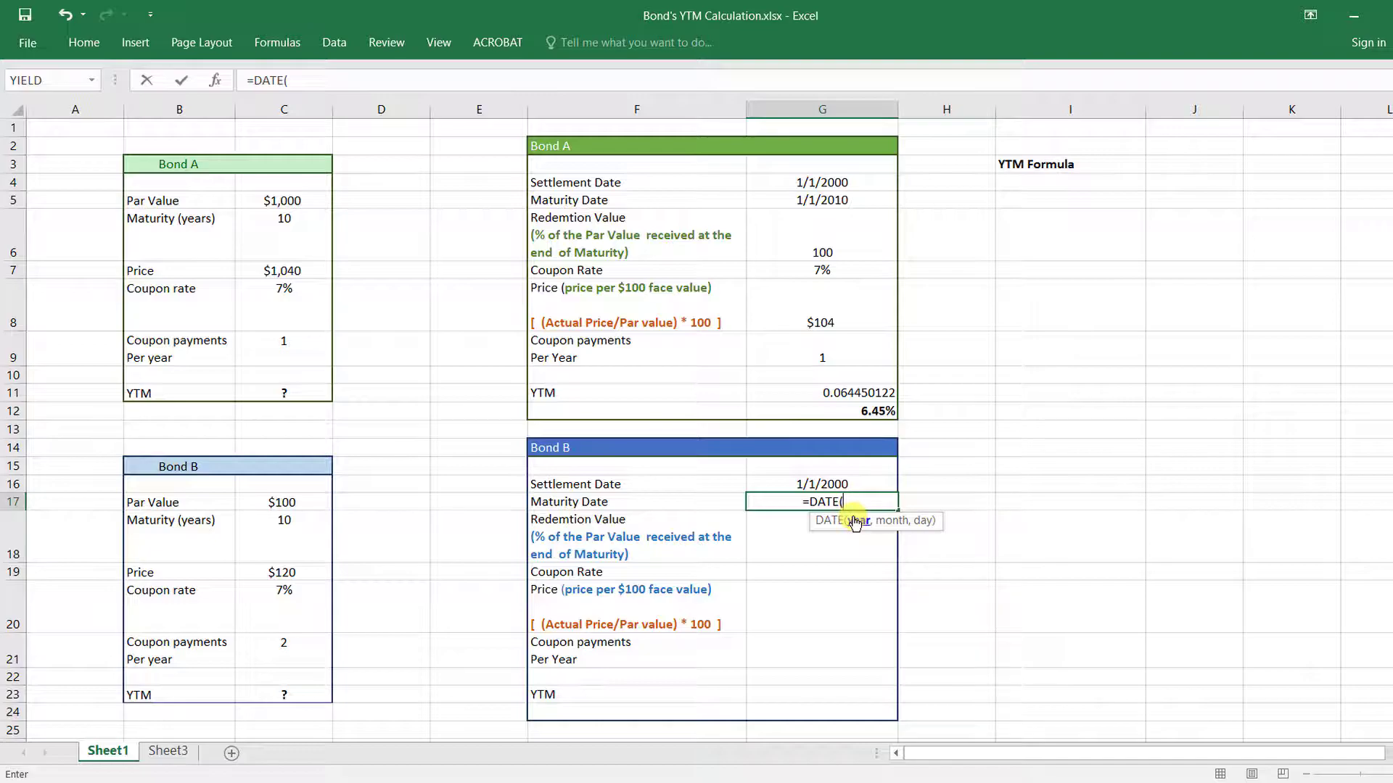
{"action": "type", "text": "201"}
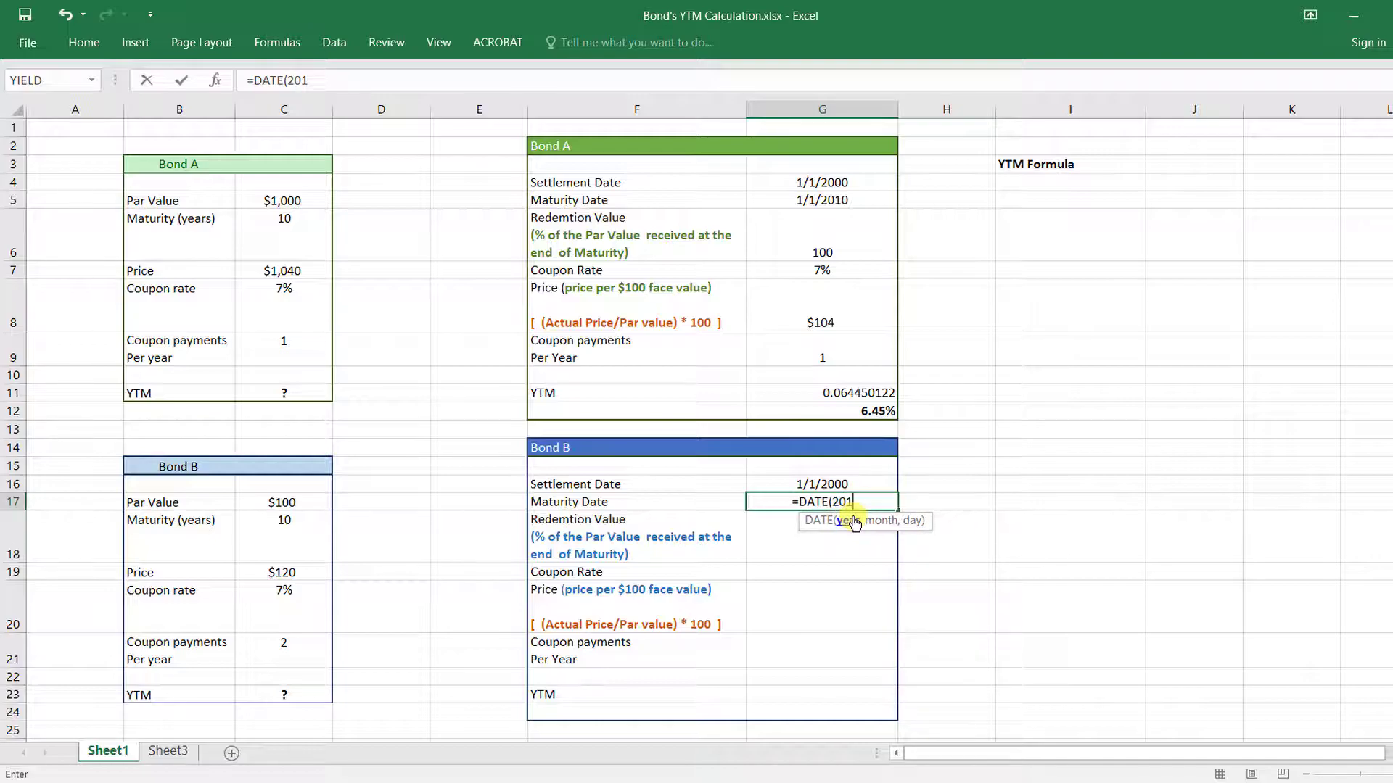
{"action": "type", "text": "0,1,1)"}
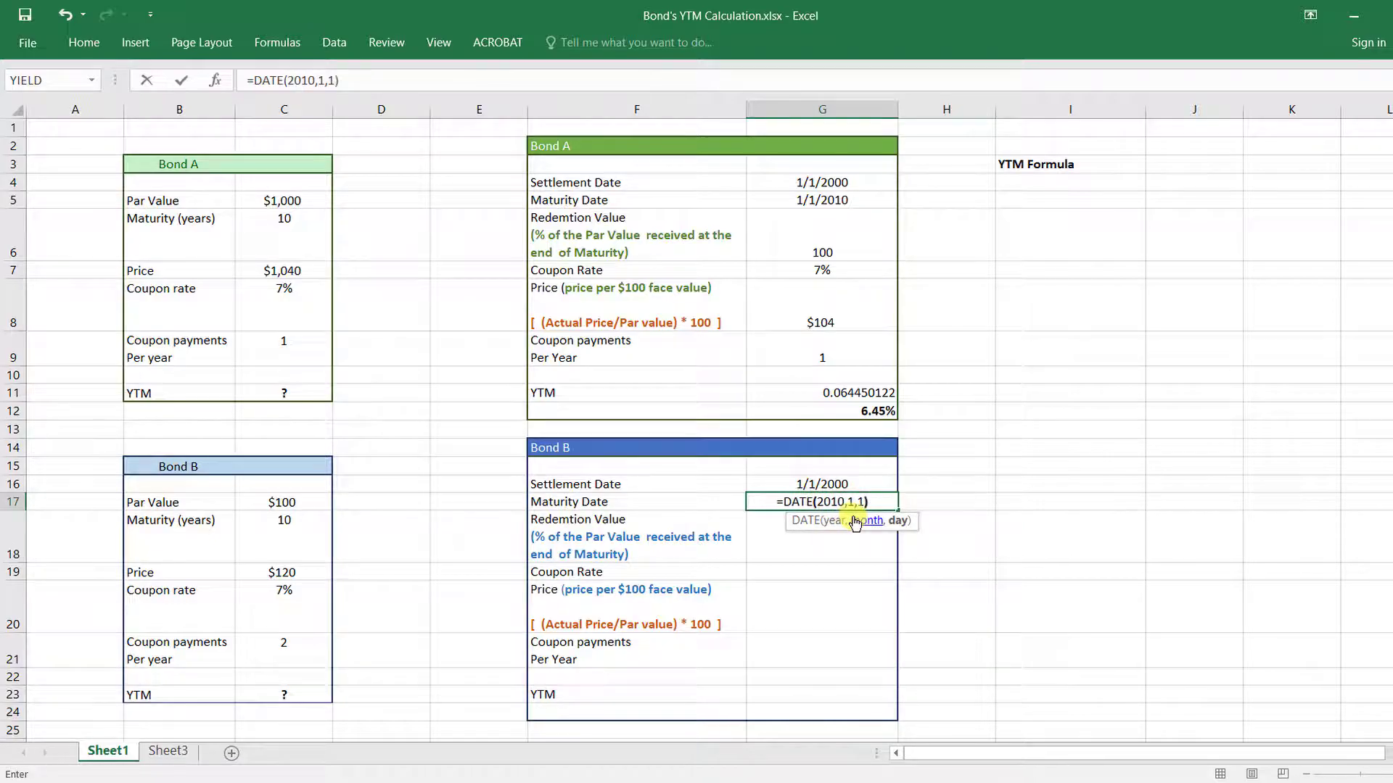
{"action": "key", "text": "Return"}
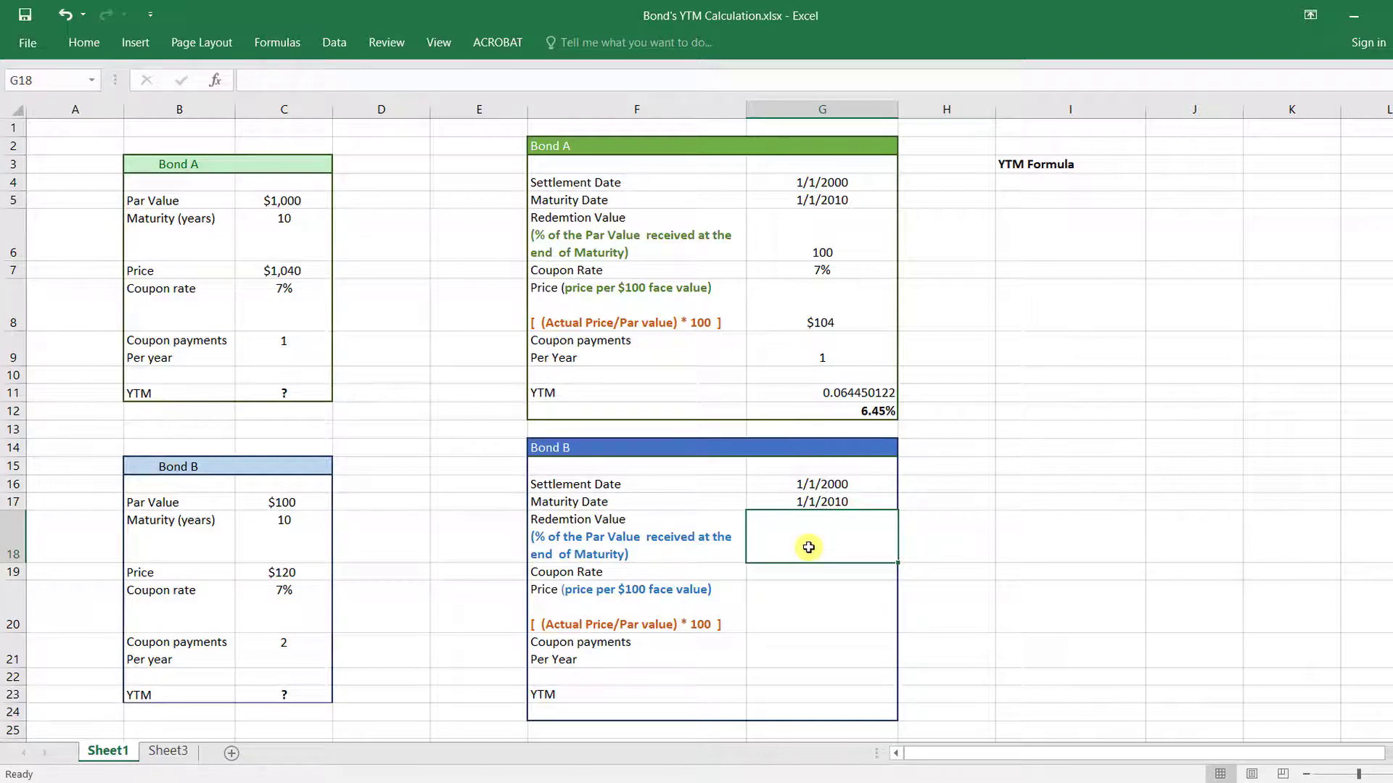
Enter 100 as Bond B's redemption value in G18 and 7% as its coupon rate in G19.
{"action": "type", "text": "100"}
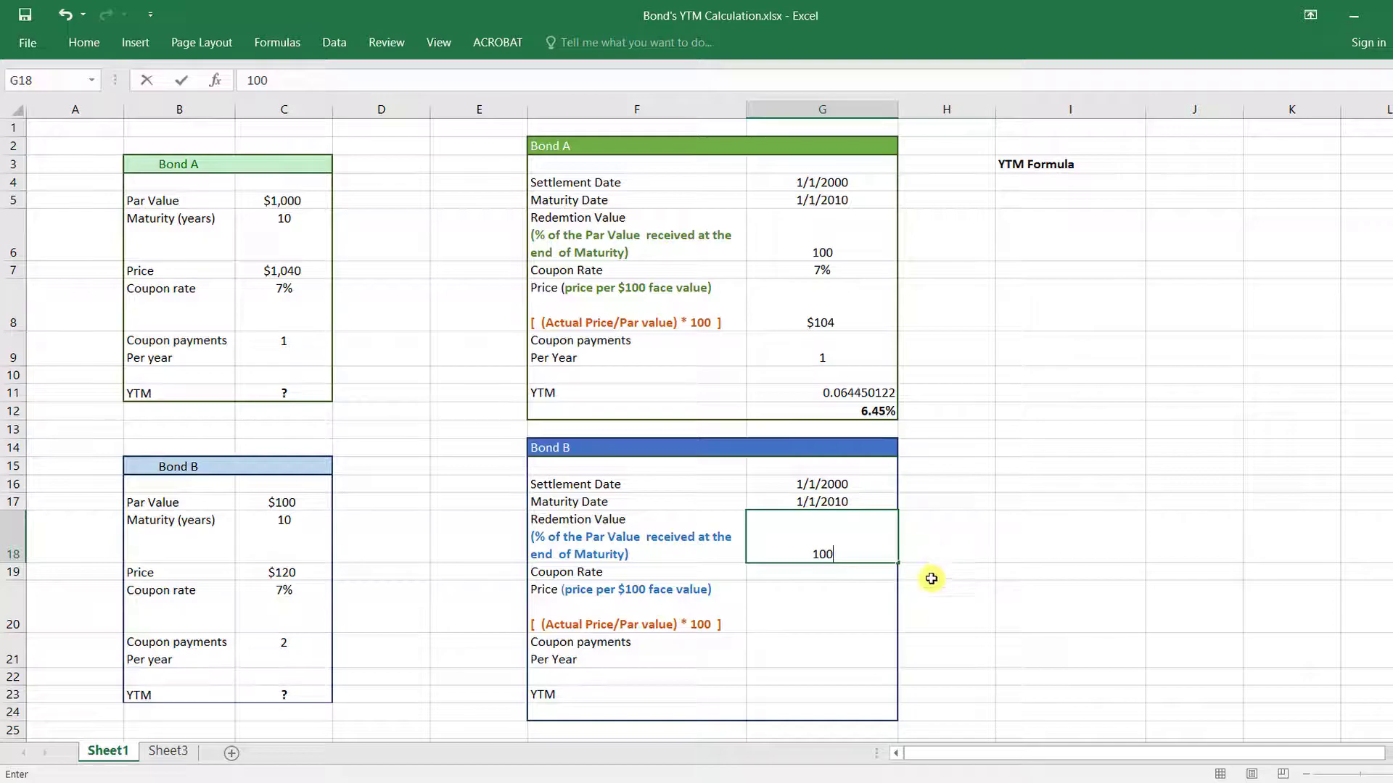
{"action": "left_click", "coordinate": [817, 575]}
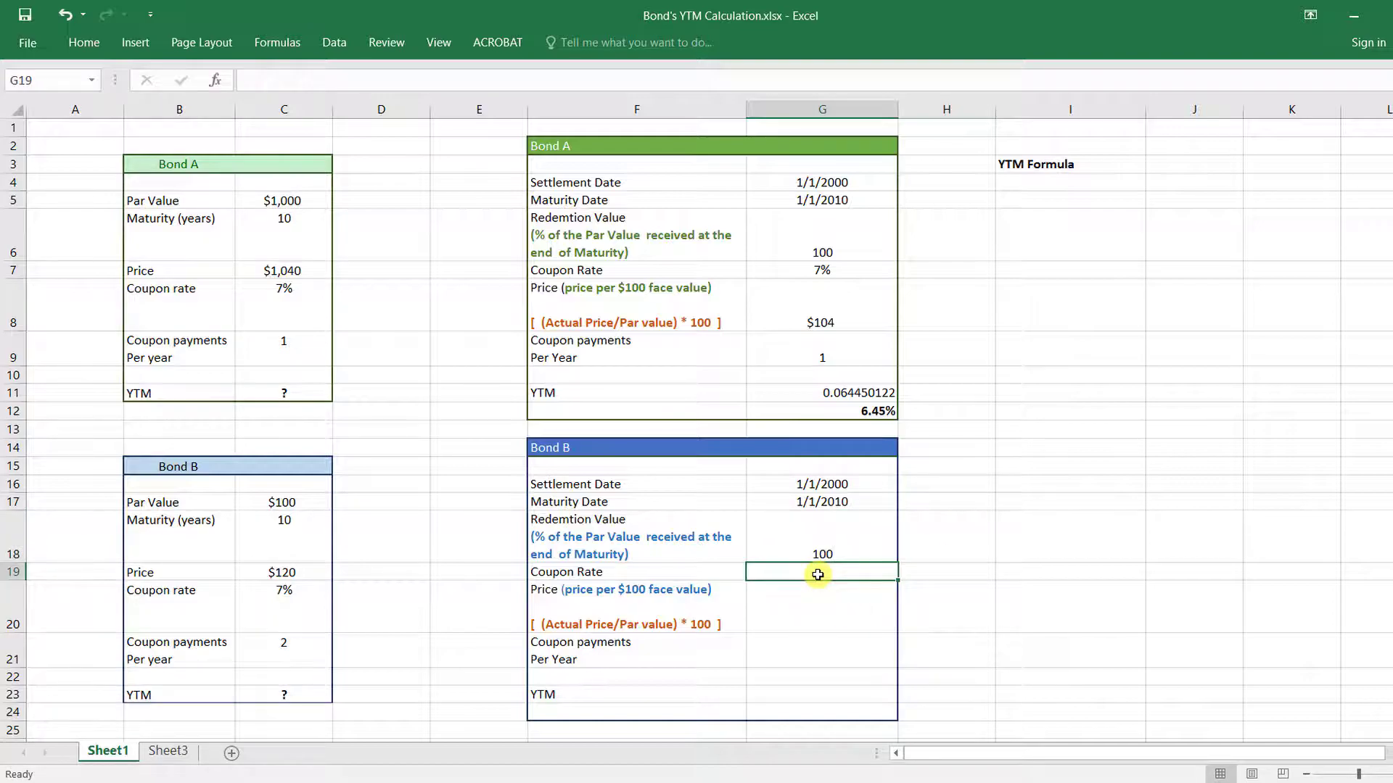
{"action": "type", "text": "7%"}
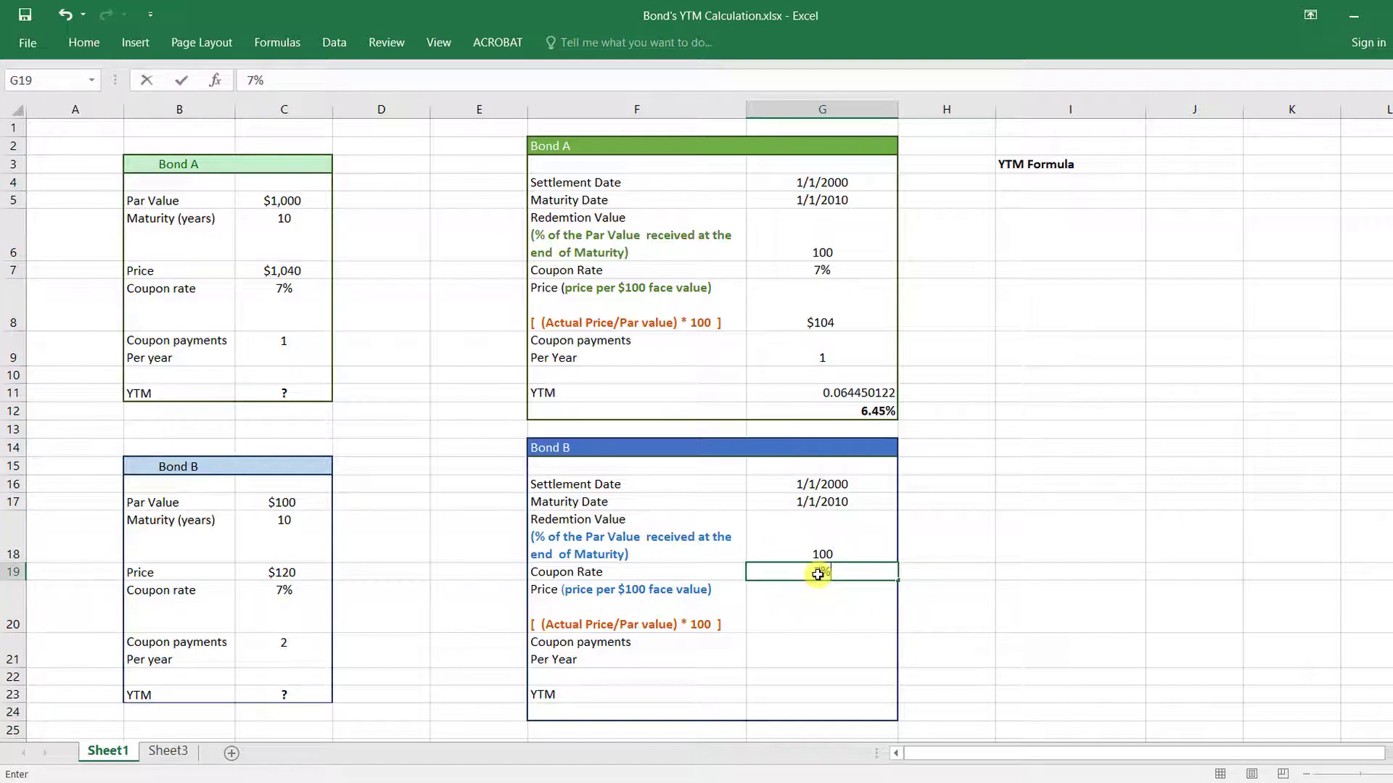
Enter Bond B's price per $100 face value as 120 in G20 and its coupon payments per year as 2 in G21.
{"action": "left_click", "coordinate": [836, 603]}
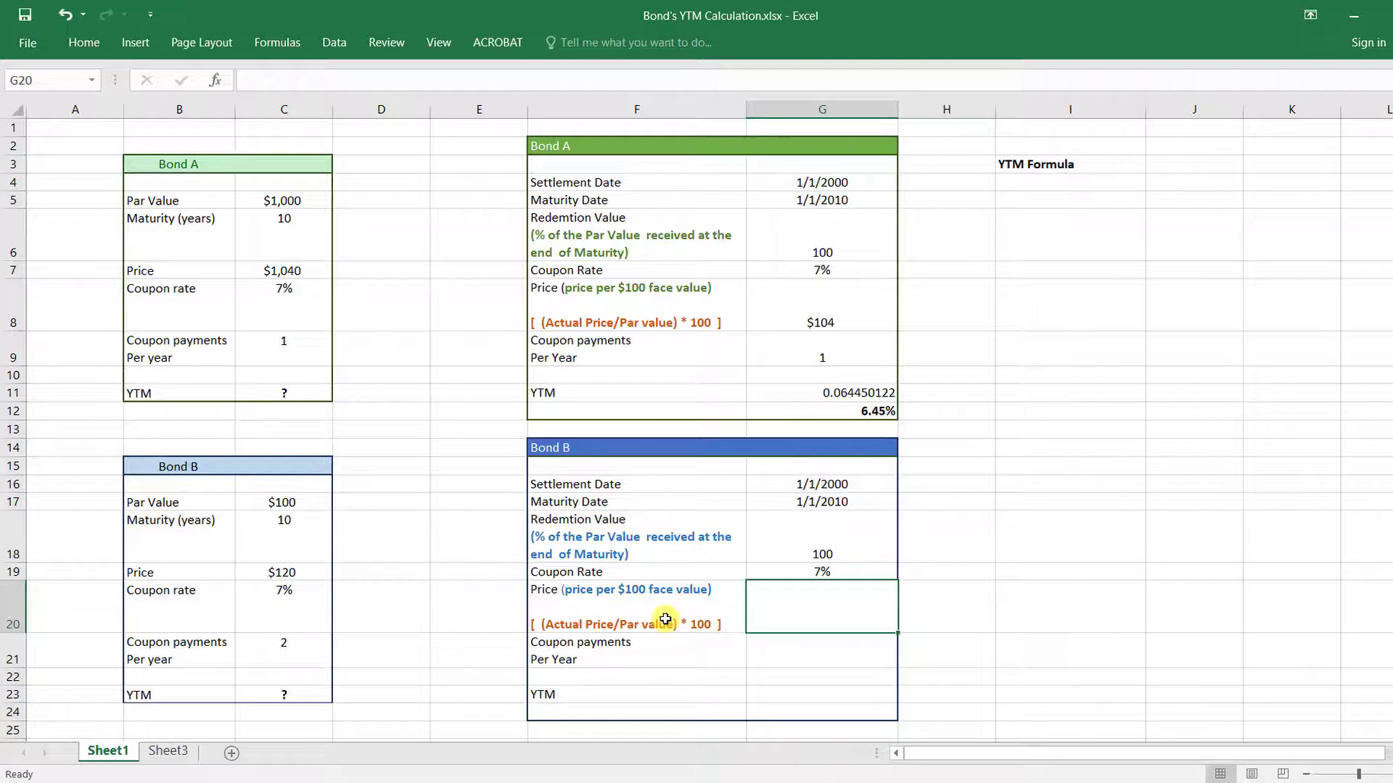
{"action": "left_click", "coordinate": [287, 267]}
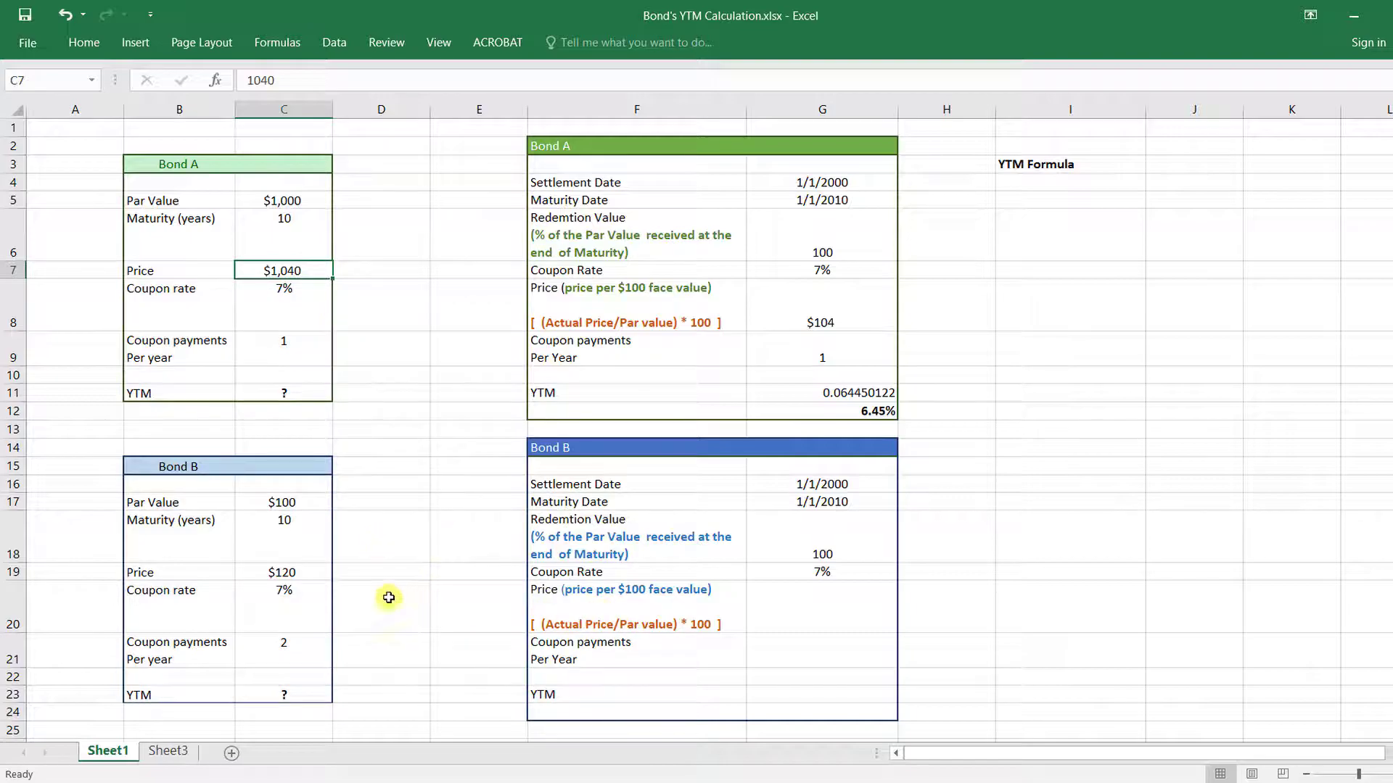
{"action": "left_click", "coordinate": [287, 573]}
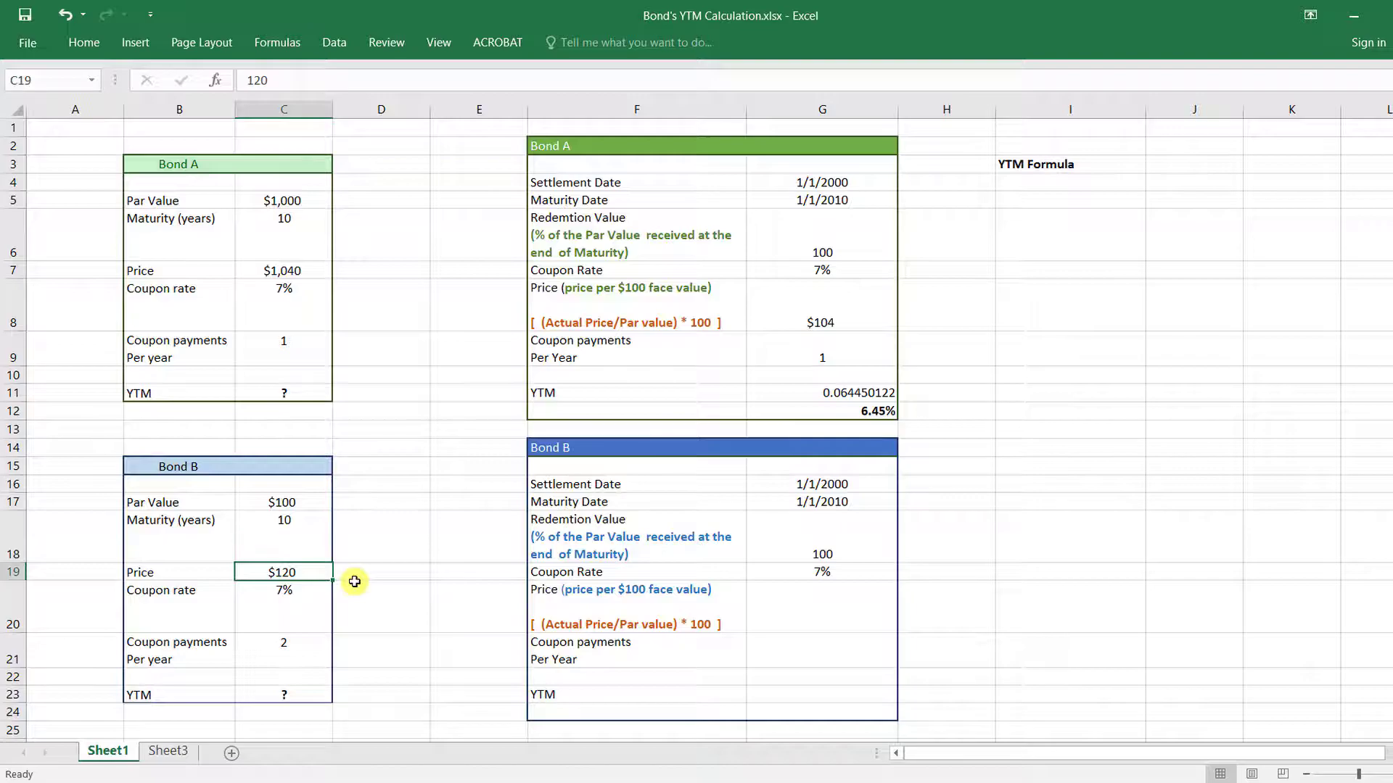
{"action": "left_click", "coordinate": [314, 505]}
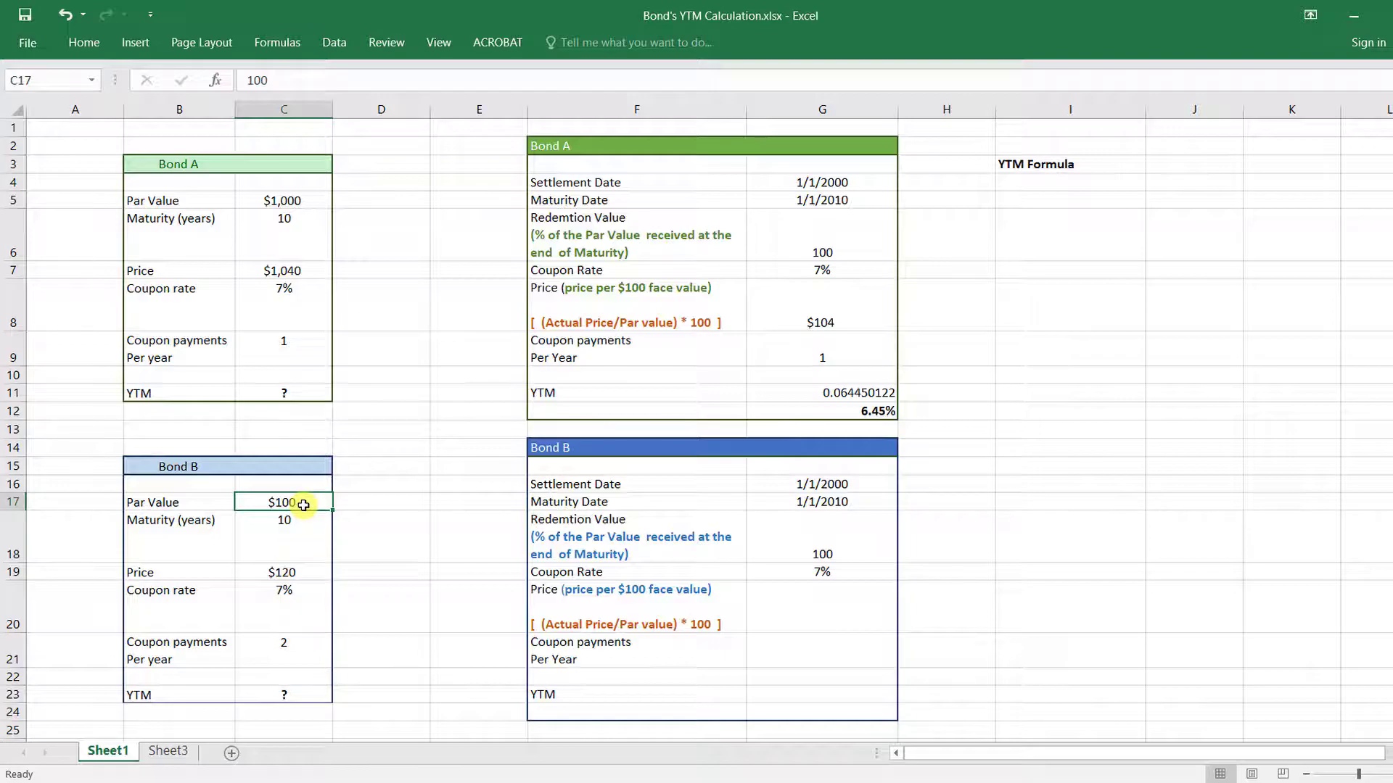
{"action": "left_click", "coordinate": [856, 609]}
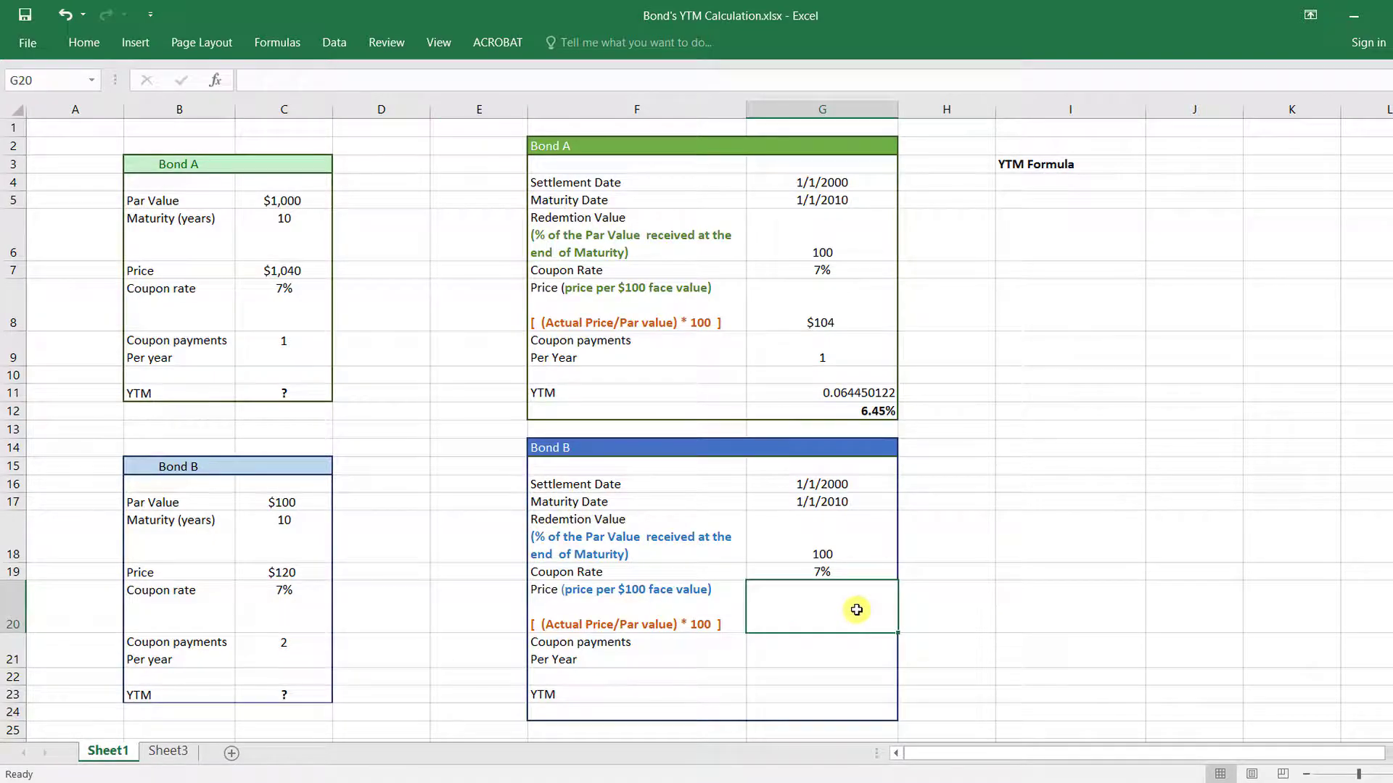
{"action": "type", "text": "120"}
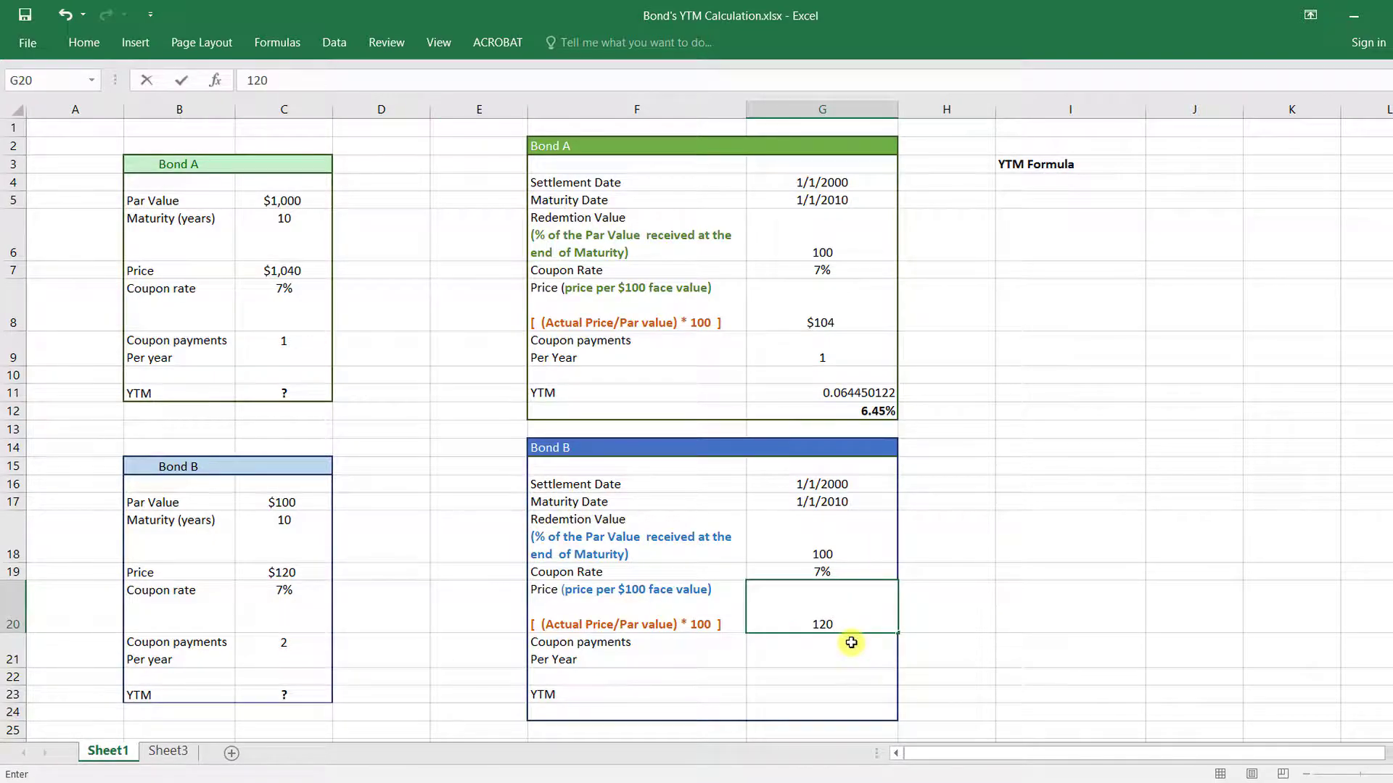
{"action": "left_click", "coordinate": [851, 648]}
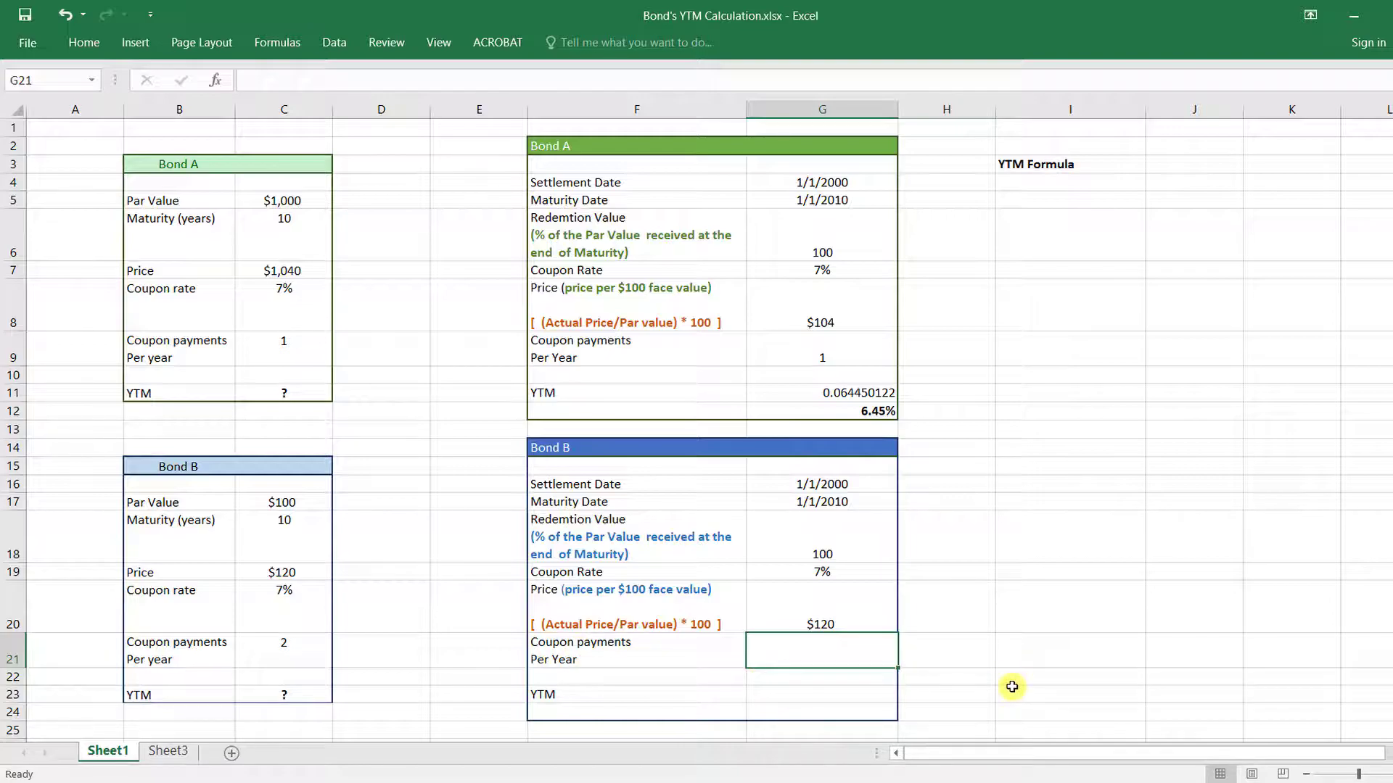
{"action": "type", "text": "2"}
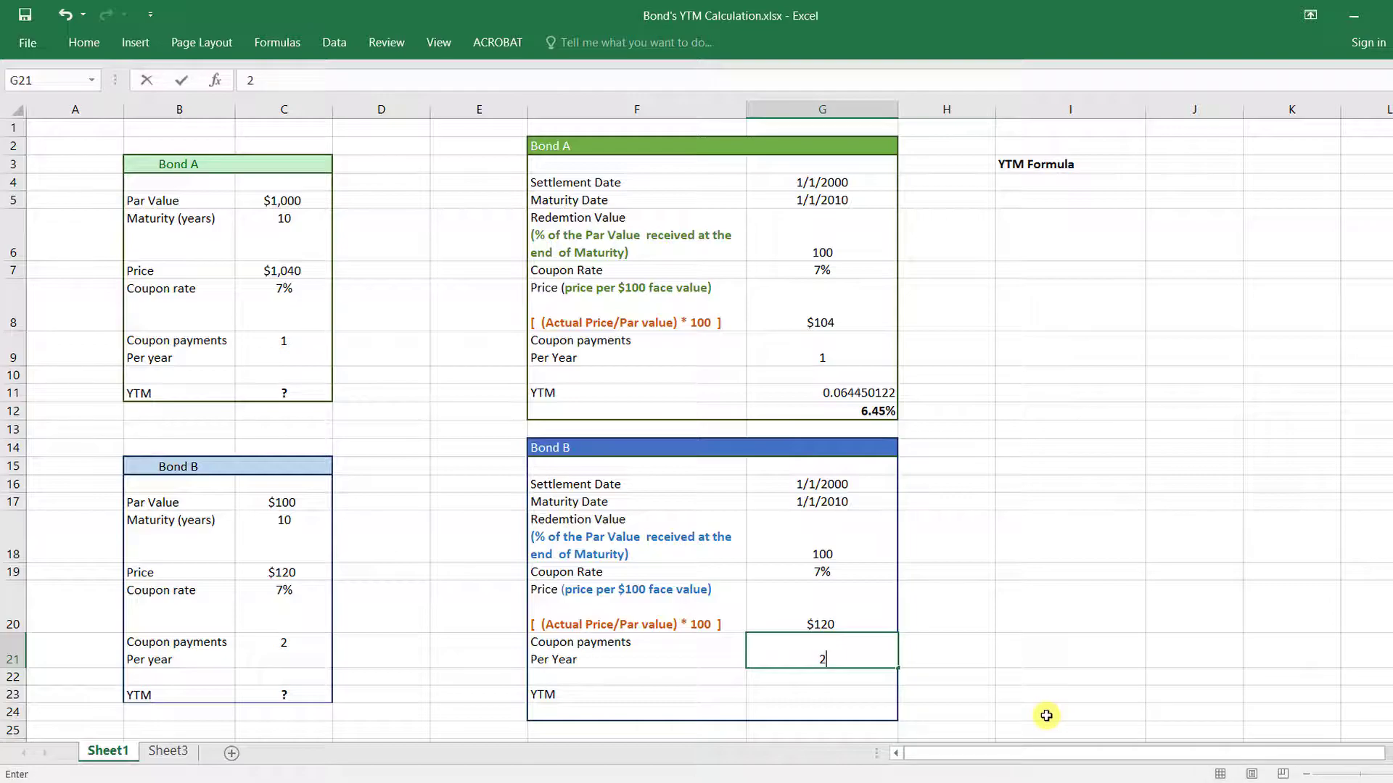
Calculate Bond B's yield to maturity in G23 with the formula =YIELD(G16,G17,G19,G20,G18,G21,0).
{"action": "left_click", "coordinate": [810, 691]}
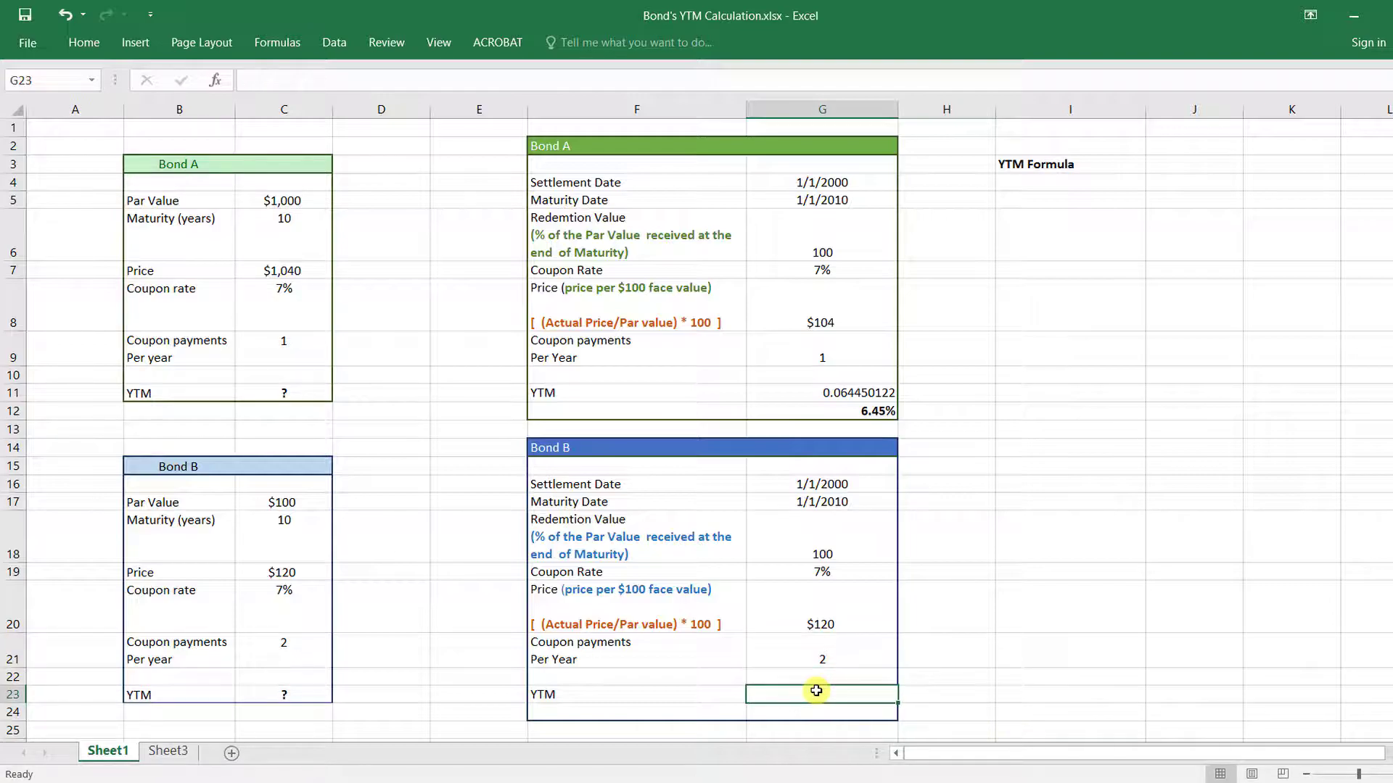
{"action": "type", "text": "=yie"}
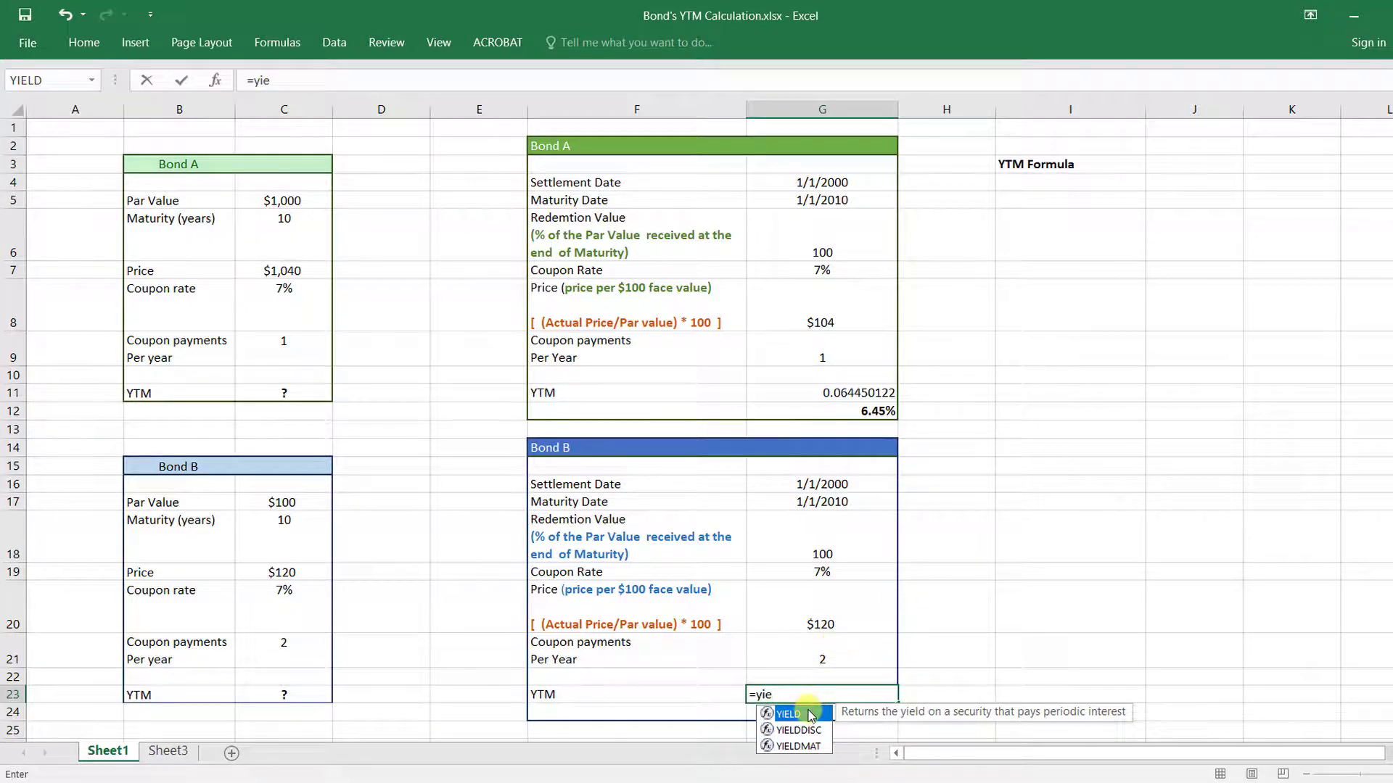
{"action": "double_click", "coordinate": [809, 714]}
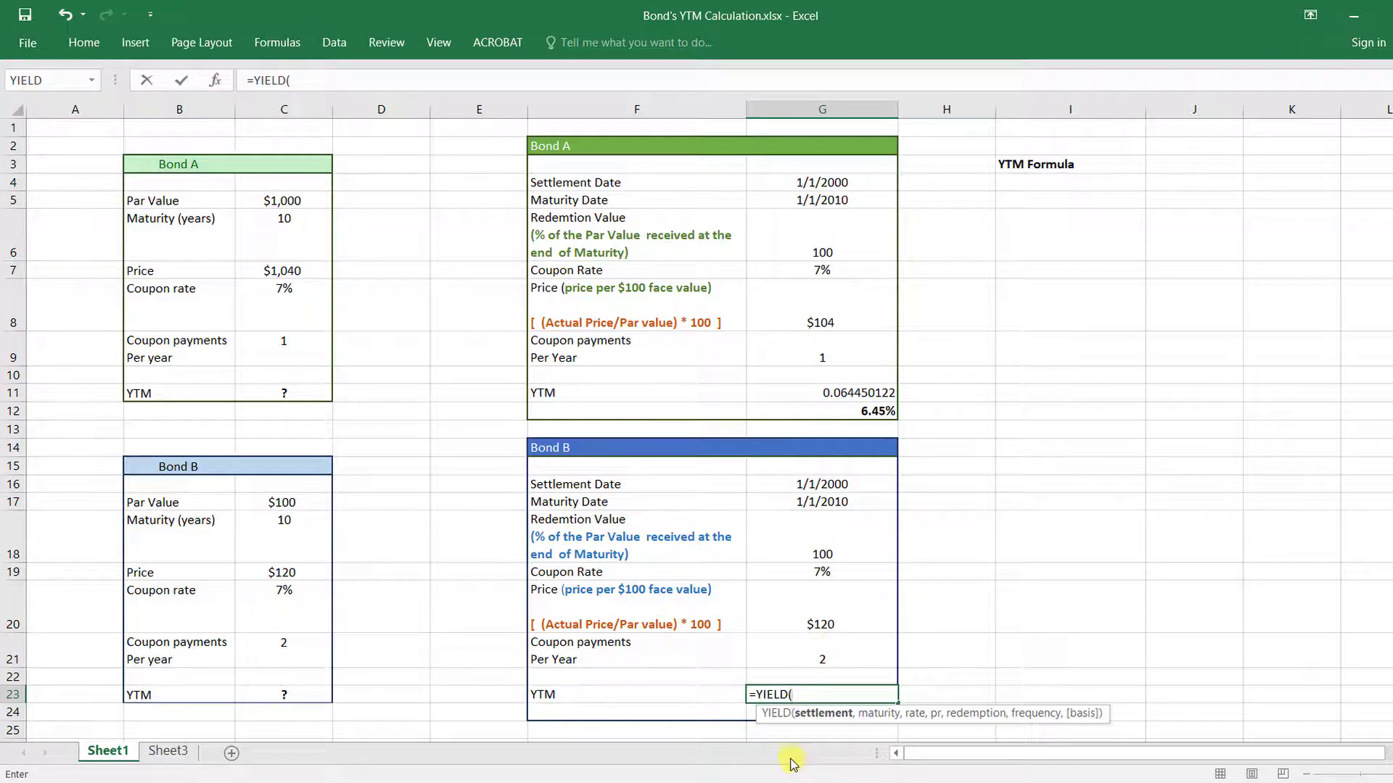
{"action": "left_click", "coordinate": [834, 486]}
{"action": "type", "text": ","}
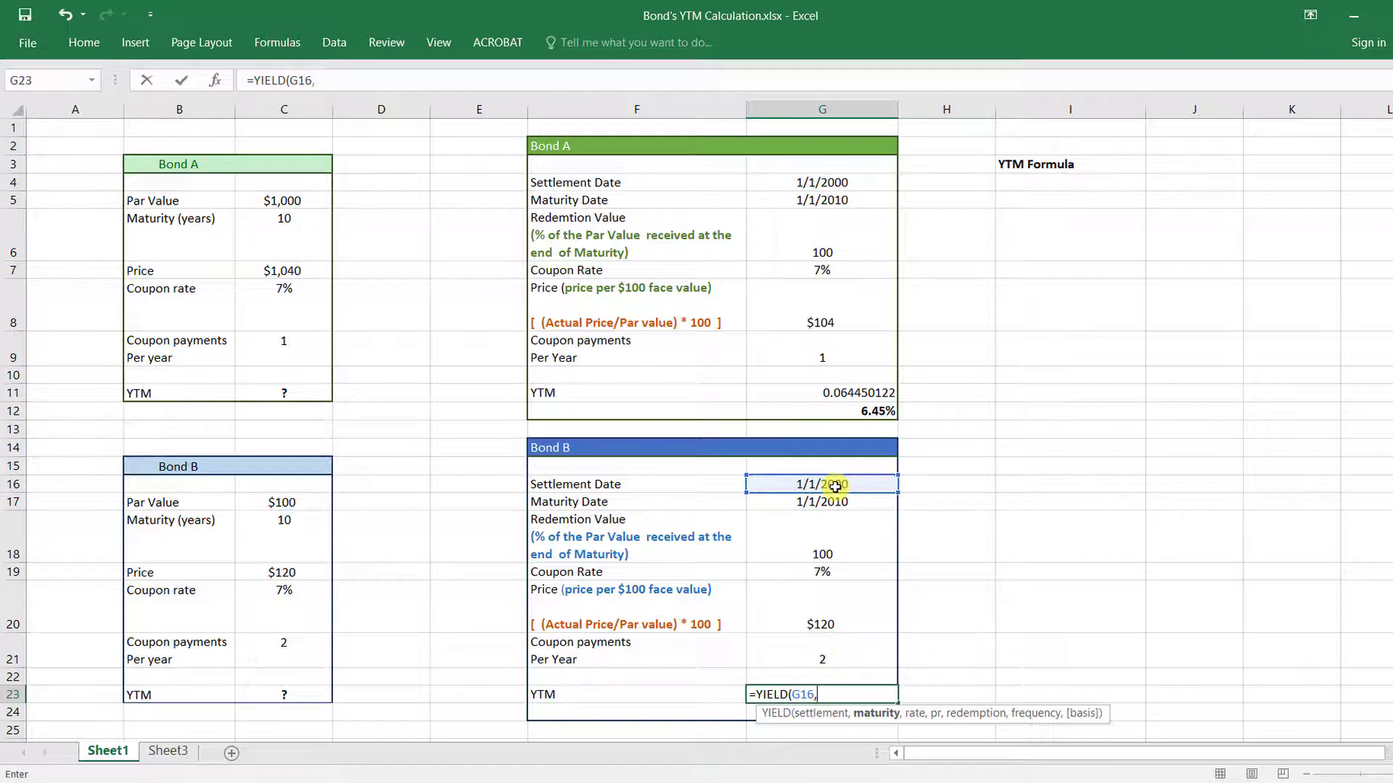
{"action": "left_click", "coordinate": [825, 510]}
{"action": "type", "text": ","}
{"action": "left_click", "coordinate": [838, 572]}
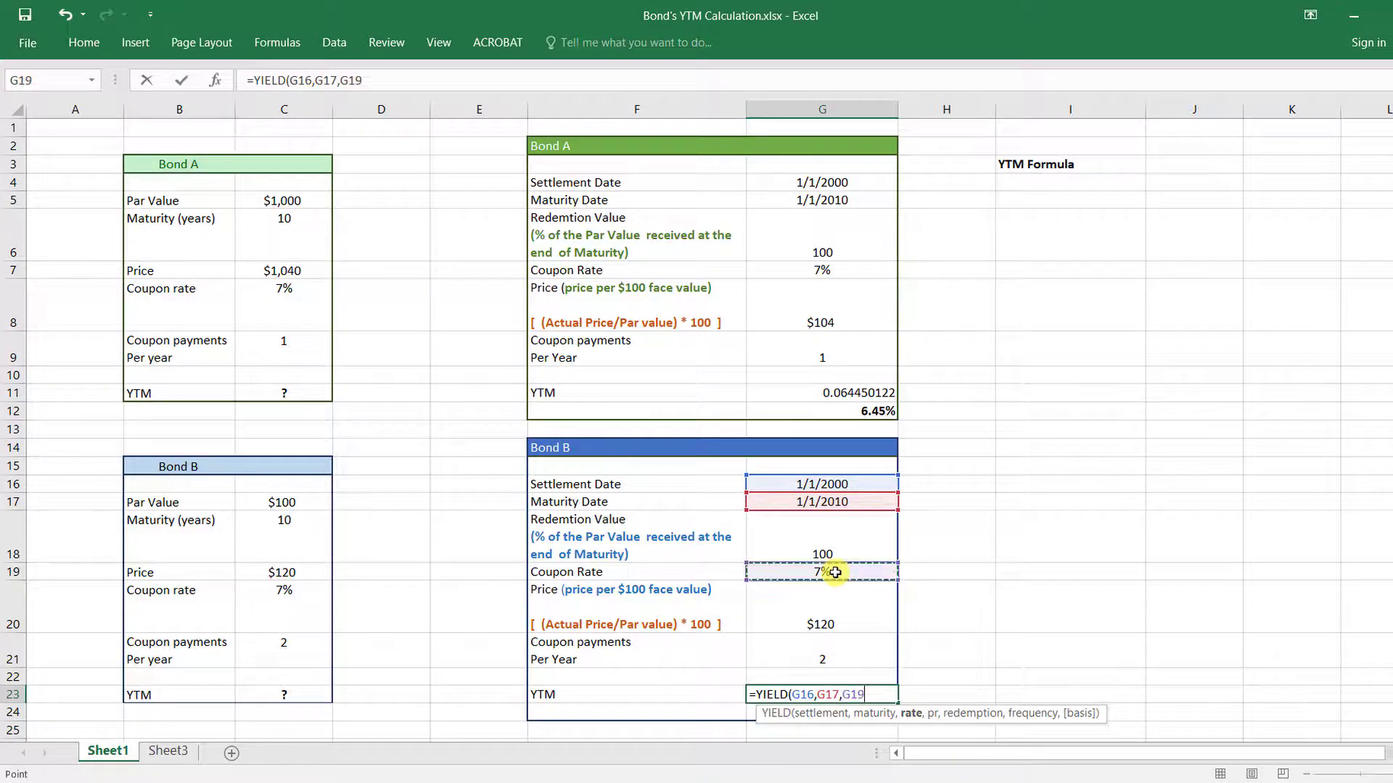
{"action": "type", "text": ","}
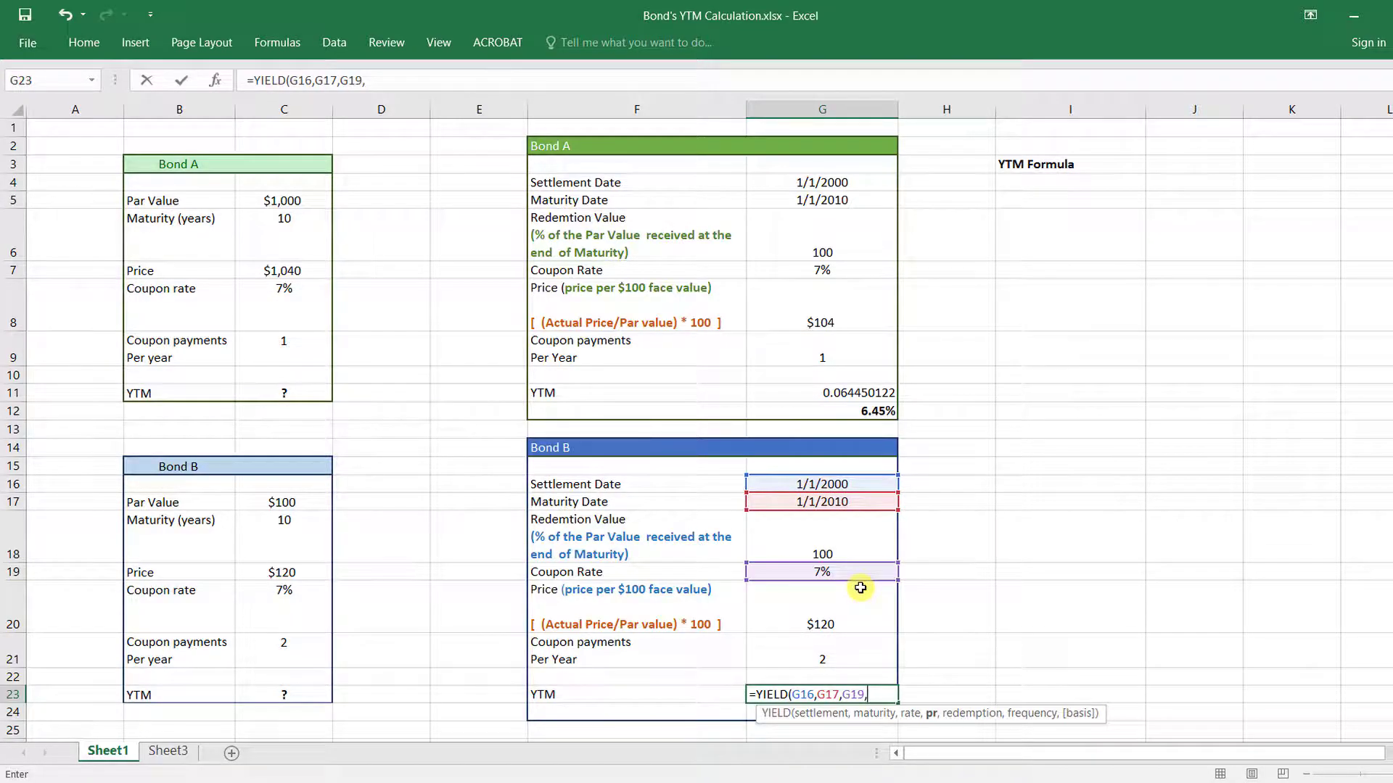
{"action": "left_click", "coordinate": [826, 621]}
{"action": "type", "text": ","}
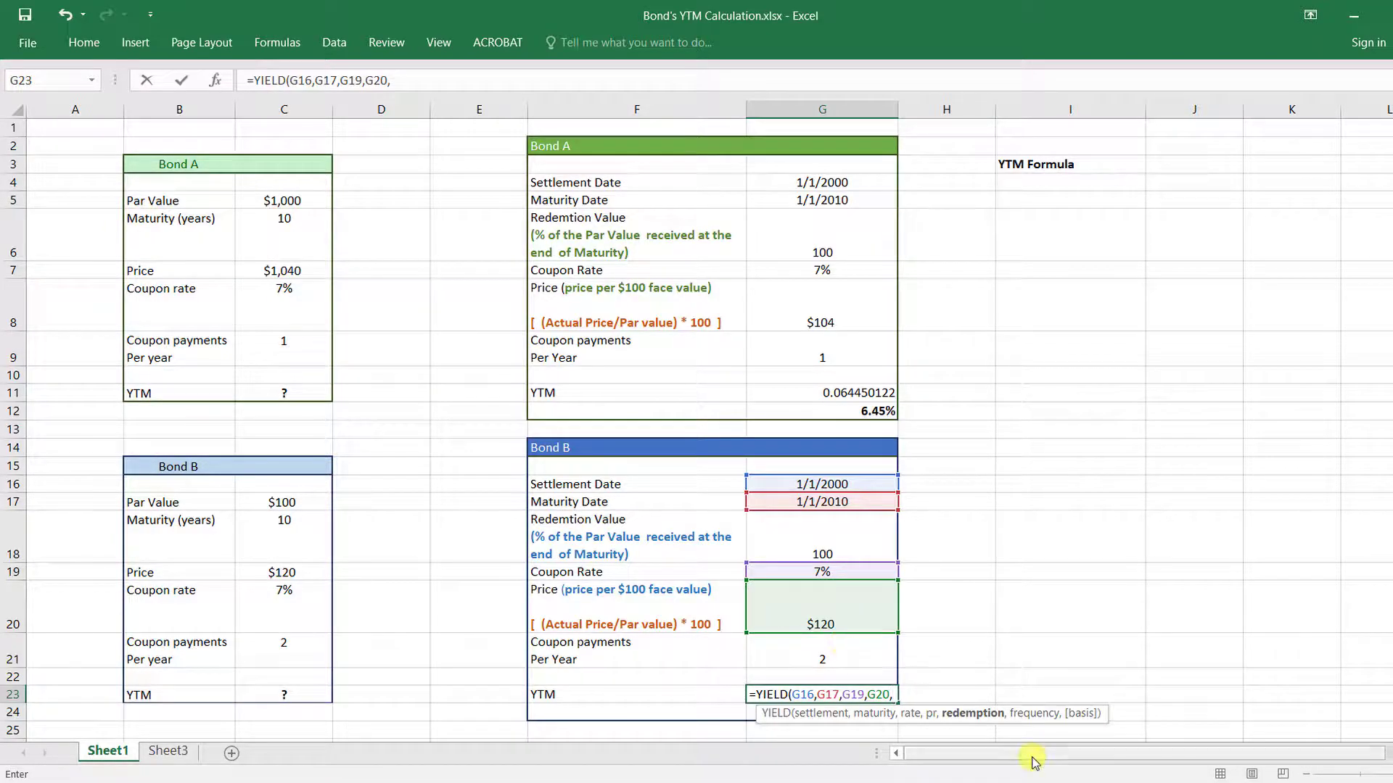
{"action": "left_click", "coordinate": [870, 540]}
{"action": "type", "text": ","}
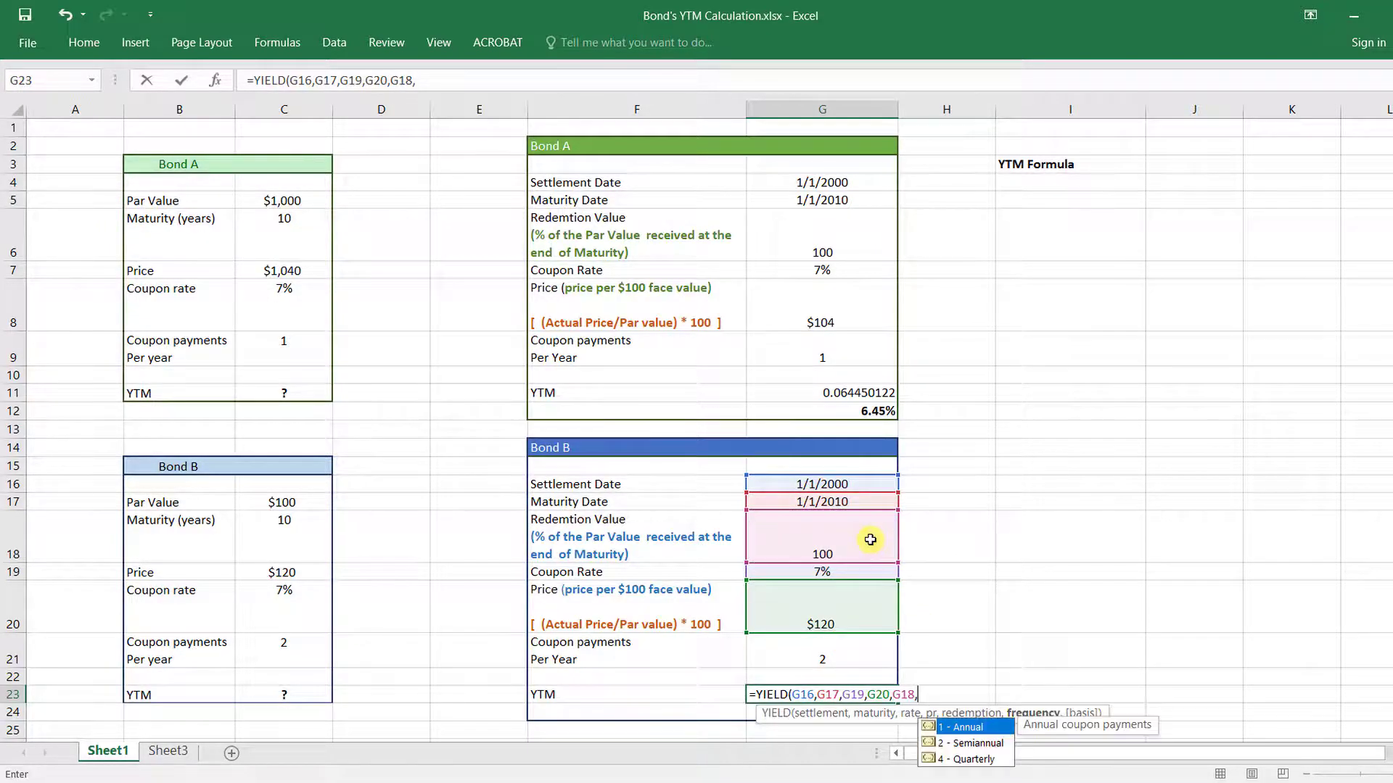
{"action": "left_click", "coordinate": [846, 648]}
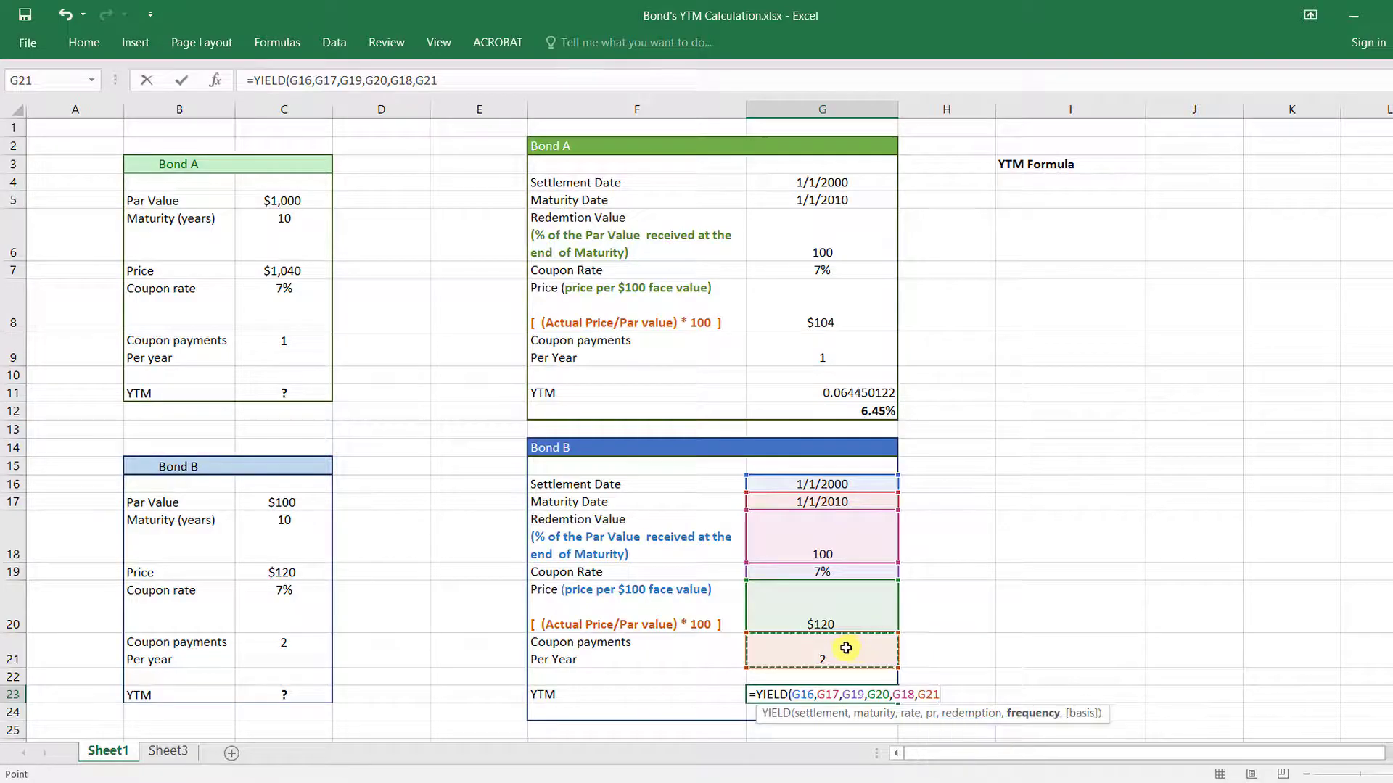
{"action": "type", "text": ","}
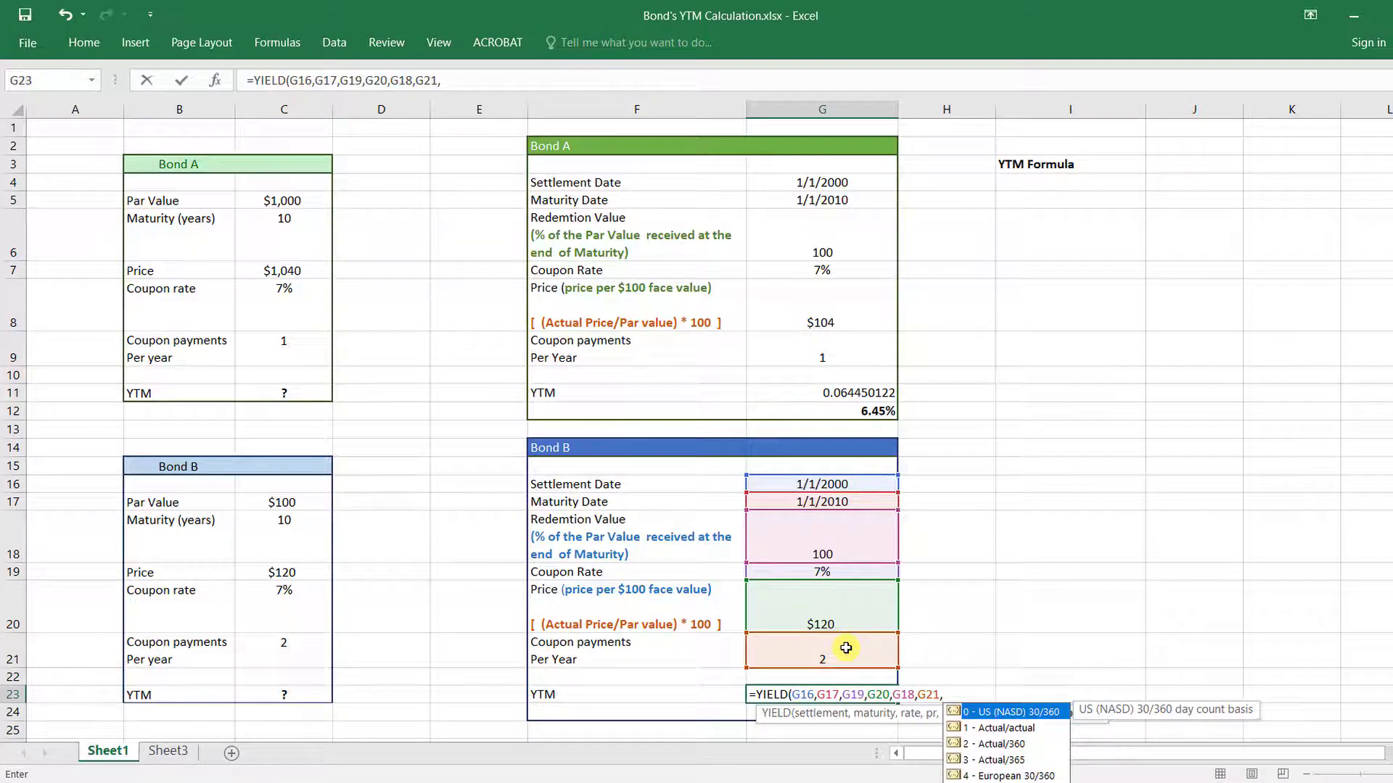
{"action": "type", "text": "0)"}
{"action": "key", "text": "Return"}
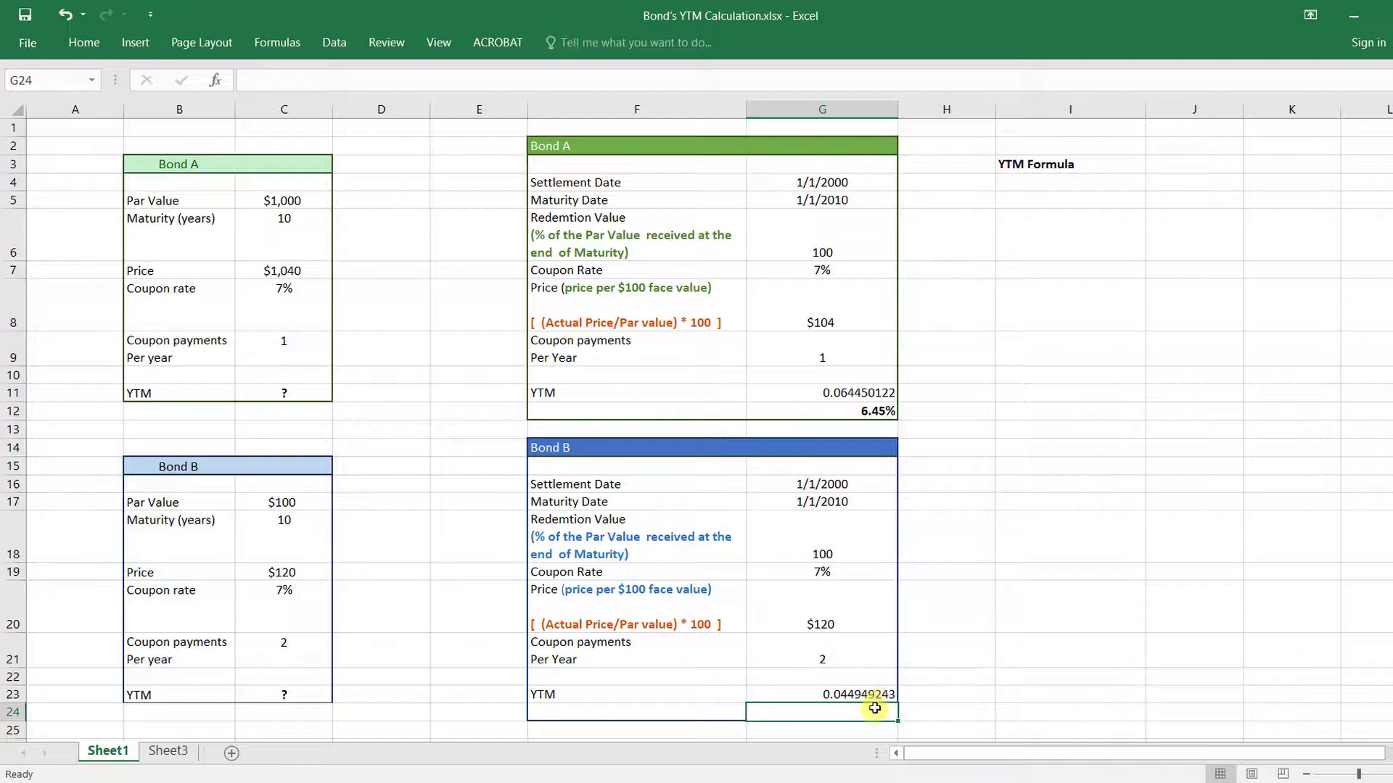
Enter Bond B's yield to maturity as the percentage 4.49% in G24, below the formula result.
{"action": "type", "text": "4.49"}
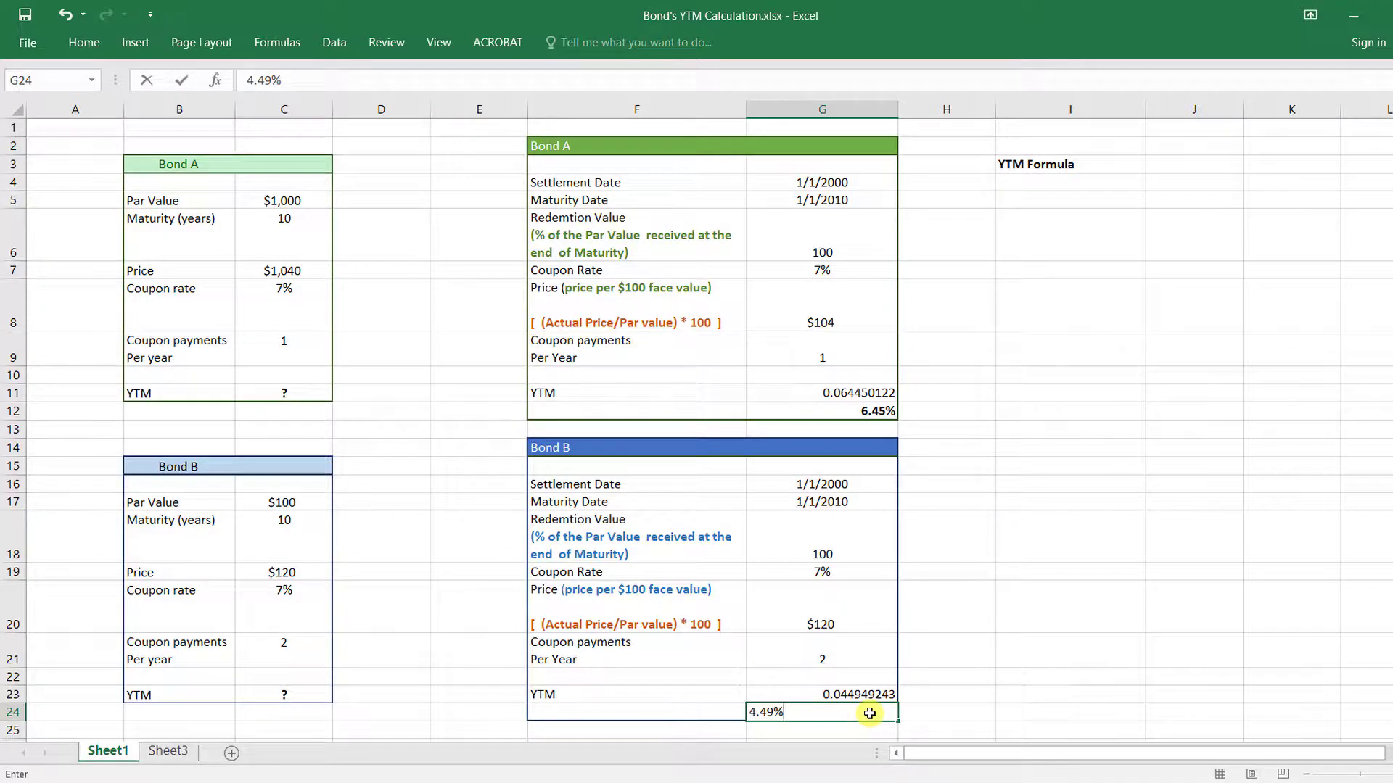
{"action": "key", "text": "Return"}
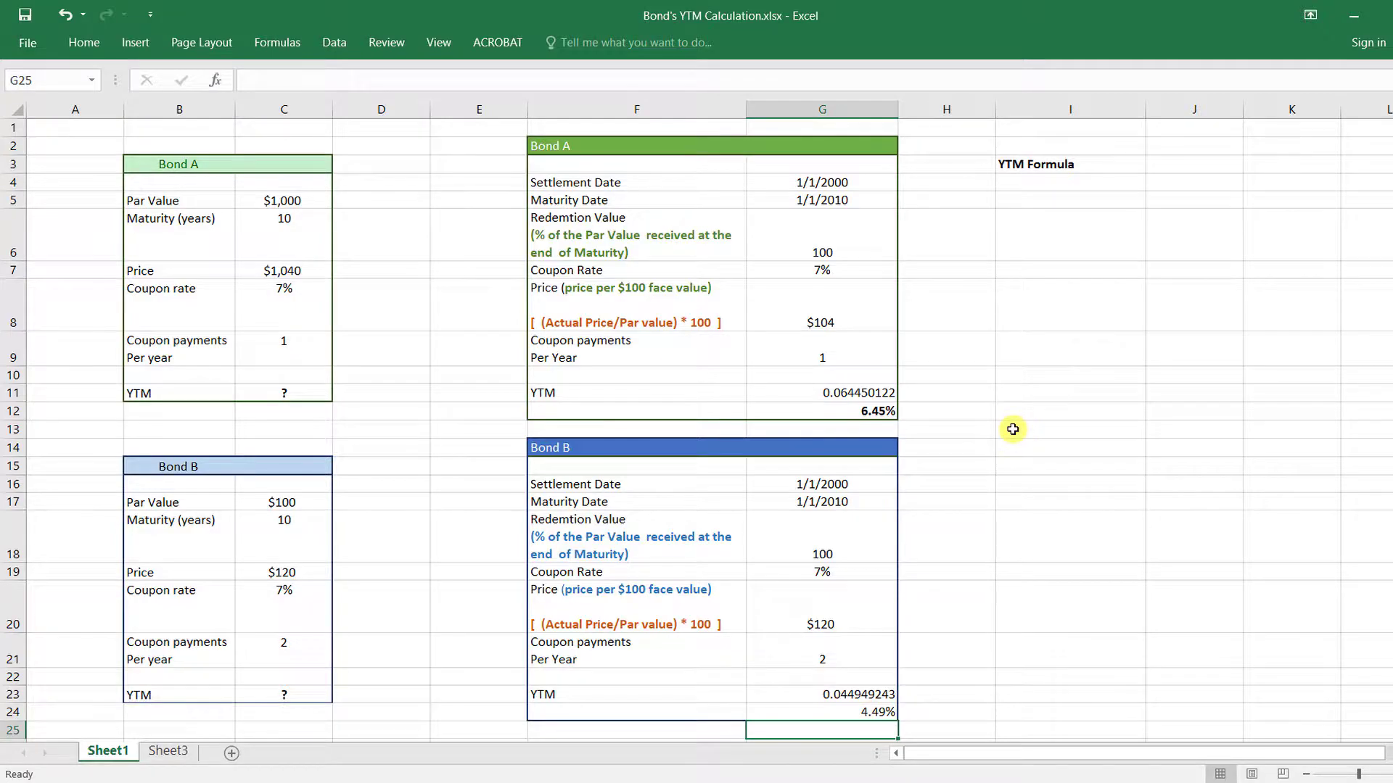